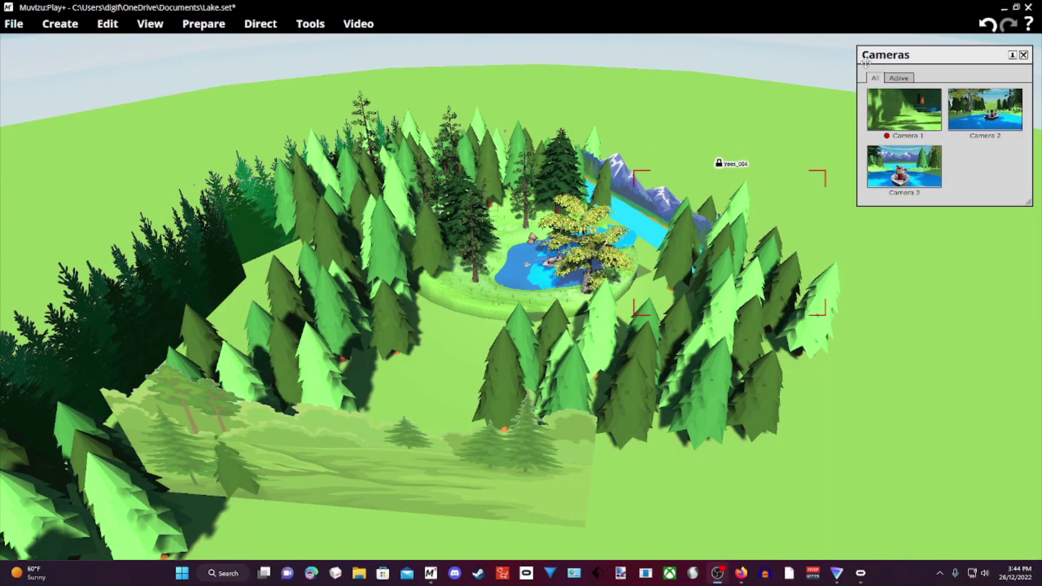
Examine the overall layout of the lake set, from the ring of surrounding forest in to the shoreline.
{"action": "left_click", "coordinate": [796, 116]}
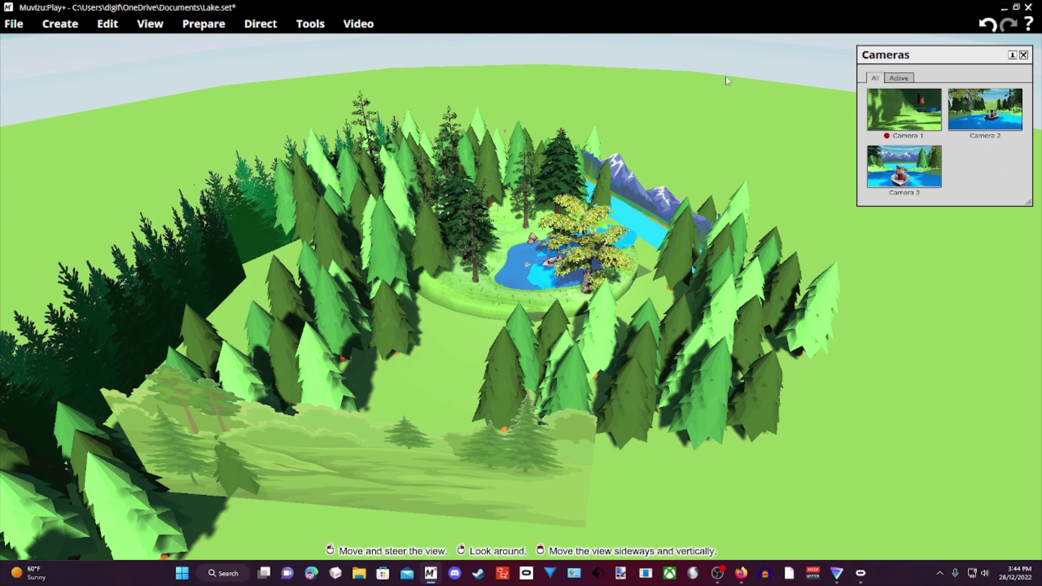
{"action": "right_click_drag", "start_coordinate": [718, 81], "coordinate": [708, 84]}
{"action": "right_click_drag", "start_coordinate": [389, 190], "coordinate": [407, 186]}
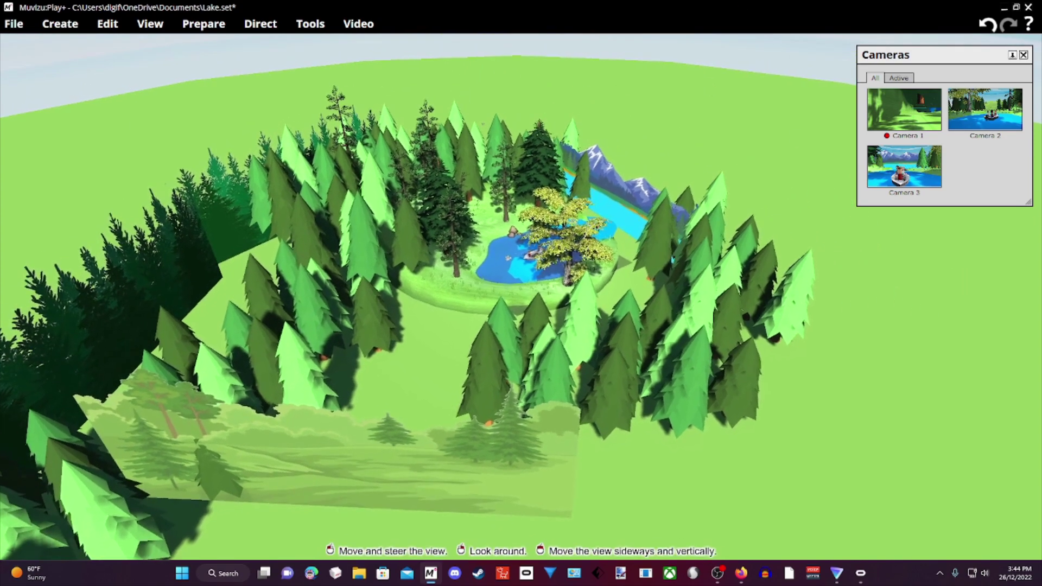
{"action": "left_click_drag", "start_coordinate": [407, 186], "coordinate": [415, 212]}
{"action": "middle_click_drag", "start_coordinate": [415, 213], "coordinate": [392, 217]}
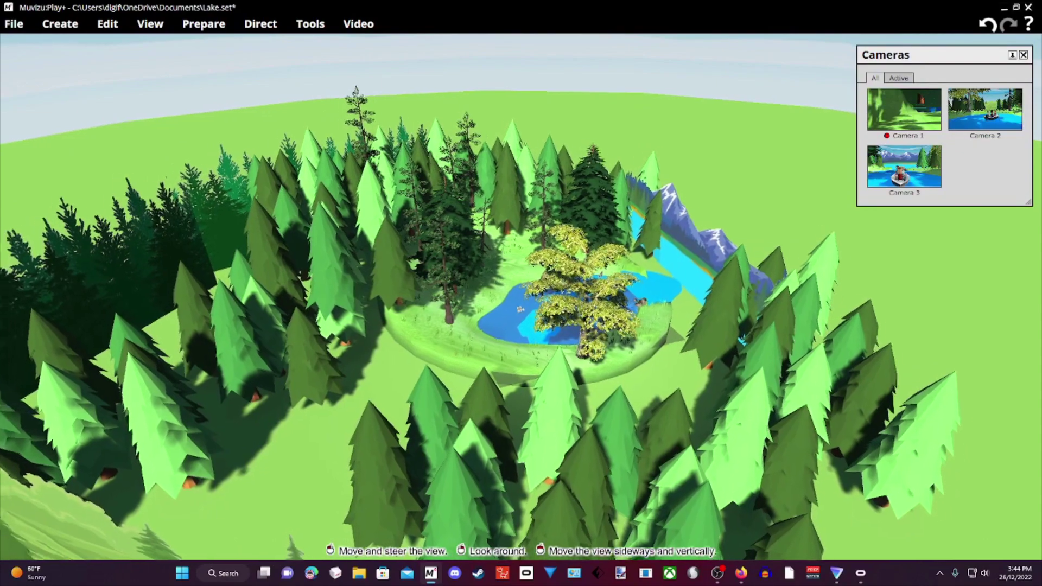
{"action": "left_click_drag", "start_coordinate": [392, 216], "coordinate": [391, 137]}
{"action": "middle_click_drag", "start_coordinate": [391, 136], "coordinate": [386, 245]}
{"action": "middle_click_drag", "start_coordinate": [496, 227], "coordinate": [496, 309]}
{"action": "right_click_drag", "start_coordinate": [496, 309], "coordinate": [503, 239]}
{"action": "middle_click_drag", "start_coordinate": [502, 240], "coordinate": [545, 247]}
{"action": "right_click_drag", "start_coordinate": [545, 246], "coordinate": [673, 245]}
{"action": "middle_click_drag", "start_coordinate": [673, 245], "coordinate": [581, 244]}
{"action": "right_click_drag", "start_coordinate": [580, 244], "coordinate": [678, 252]}
{"action": "middle_click_drag", "start_coordinate": [679, 252], "coordinate": [613, 252]}
{"action": "right_click_drag", "start_coordinate": [613, 252], "coordinate": [711, 252]}
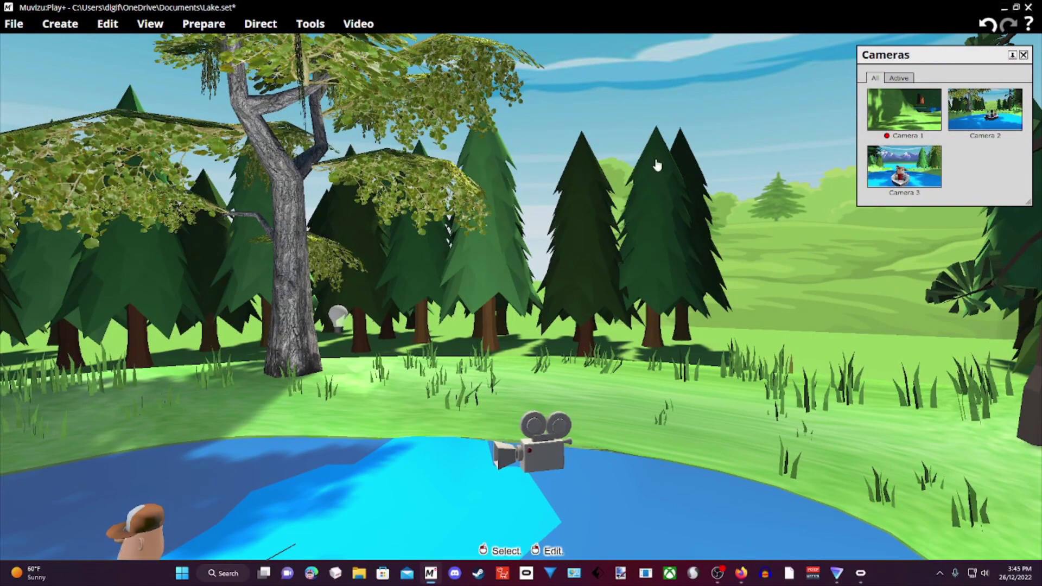
Examine the fishing boat, lakeside trees, grass and rocks around the shore from just above the water.
{"action": "middle_click_drag", "start_coordinate": [632, 330], "coordinate": [614, 331]}
{"action": "right_click_drag", "start_coordinate": [540, 309], "coordinate": [455, 332]}
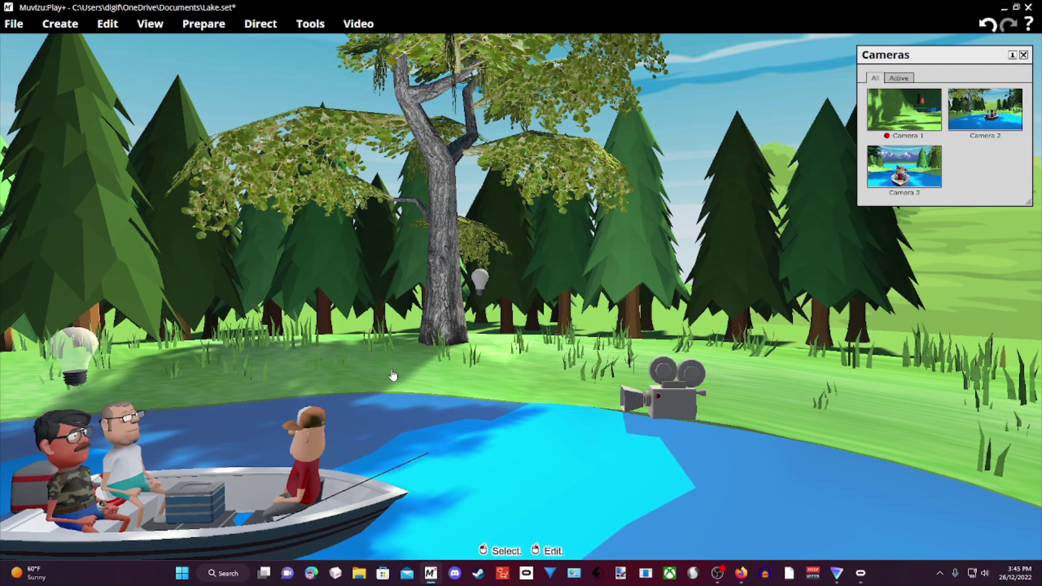
{"action": "right_click_drag", "start_coordinate": [395, 376], "coordinate": [288, 325]}
{"action": "left_click_drag", "start_coordinate": [288, 325], "coordinate": [293, 347]}
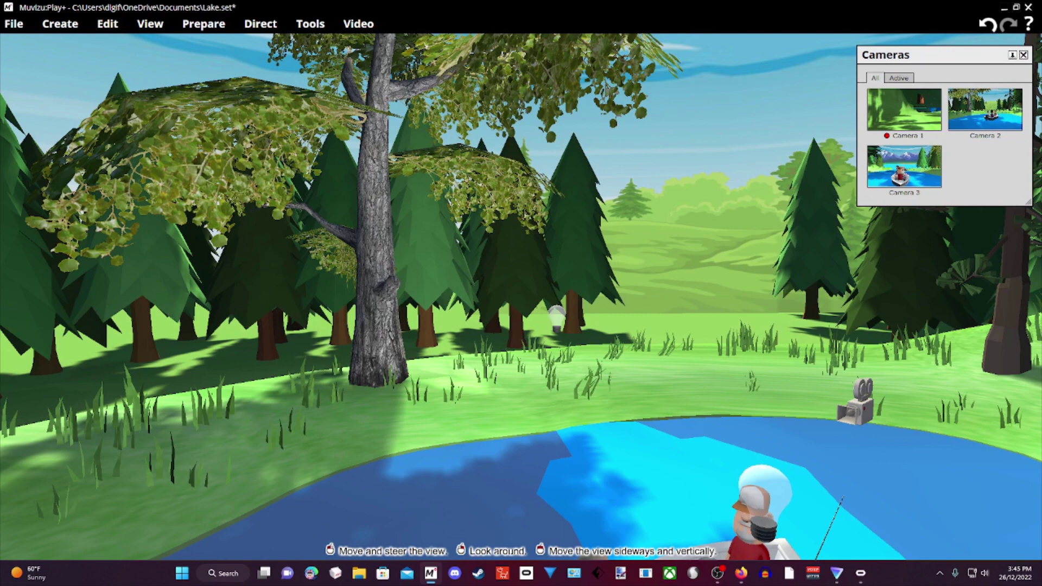
{"action": "left_click_drag", "start_coordinate": [293, 347], "coordinate": [287, 434]}
{"action": "right_click_drag", "start_coordinate": [288, 434], "coordinate": [350, 386]}
{"action": "left_click_drag", "start_coordinate": [323, 398], "coordinate": [476, 368]}
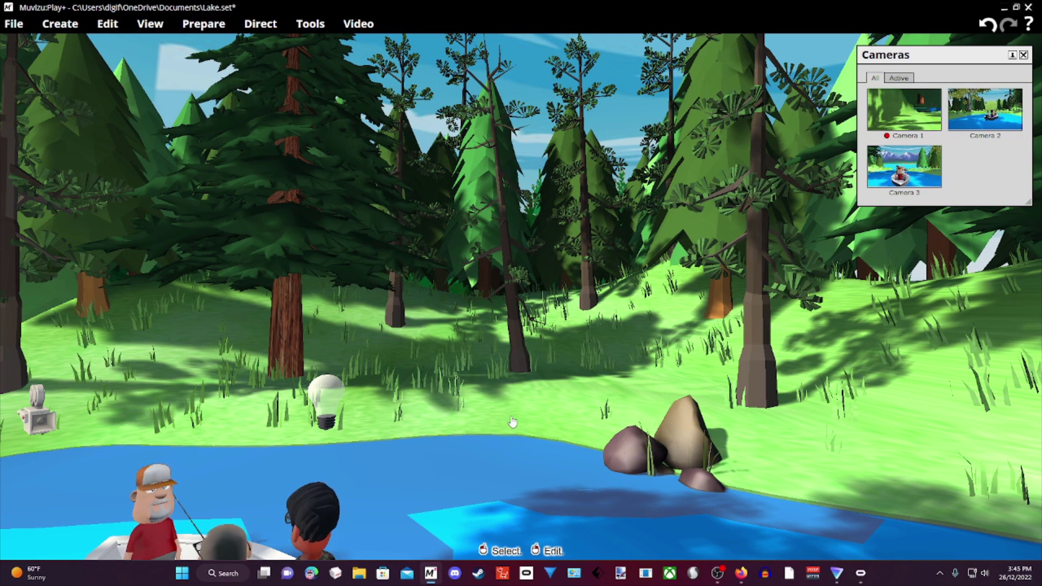
{"action": "middle_click_drag", "start_coordinate": [466, 449], "coordinate": [479, 454]}
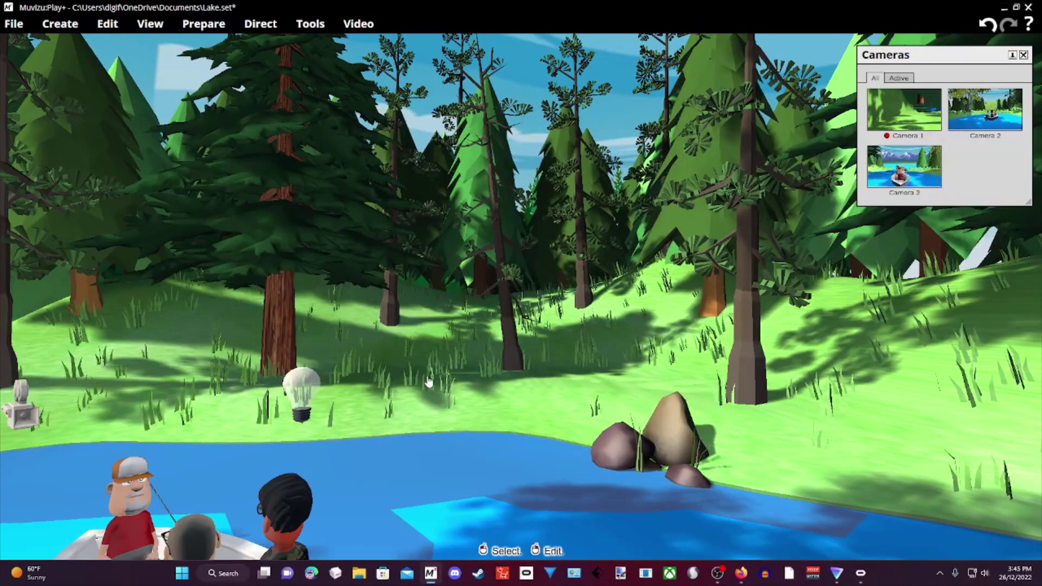
{"action": "middle_click_drag", "start_coordinate": [802, 522], "coordinate": [855, 491]}
{"action": "right_click_drag", "start_coordinate": [855, 491], "coordinate": [655, 502]}
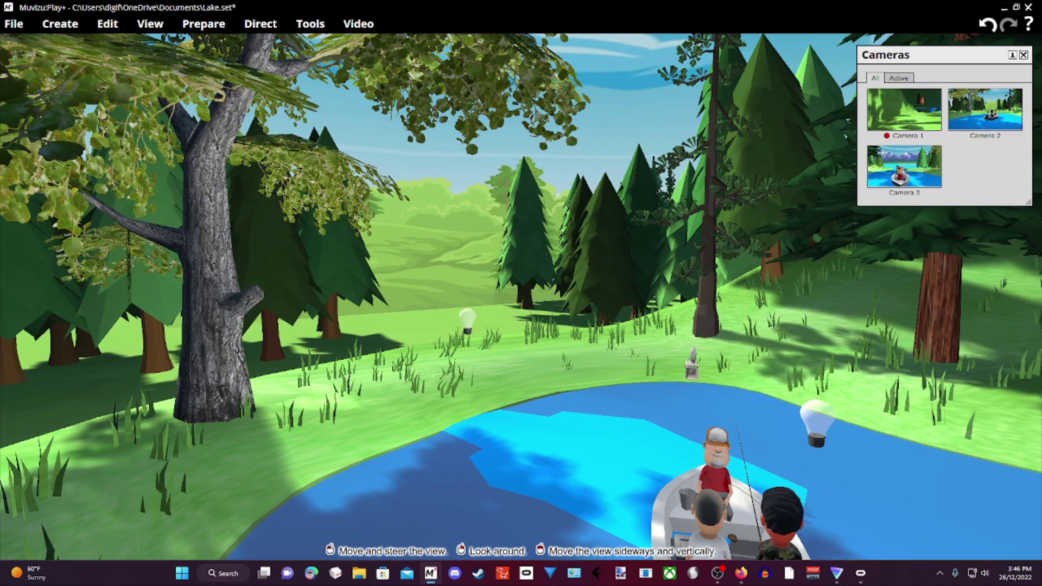
{"action": "right_click_drag", "start_coordinate": [421, 347], "coordinate": [387, 321]}
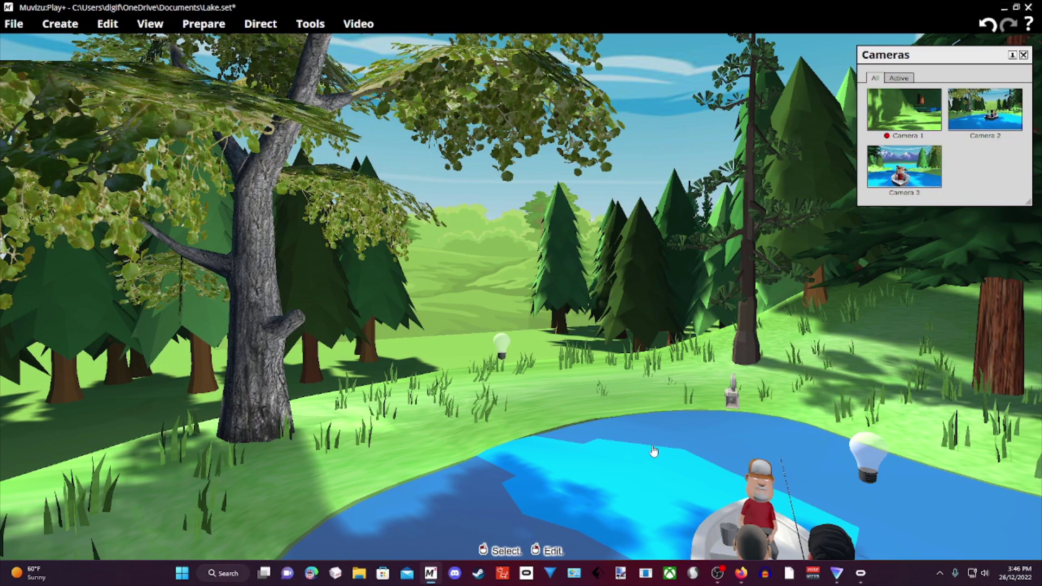
{"action": "left_click_drag", "start_coordinate": [654, 451], "coordinate": [724, 359]}
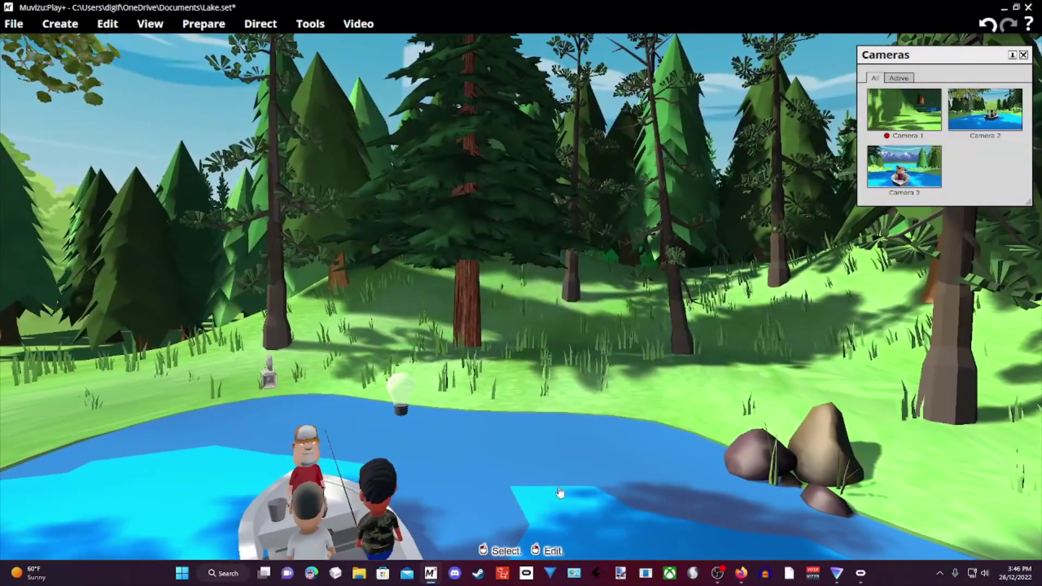
{"action": "right_click_drag", "start_coordinate": [561, 506], "coordinate": [465, 336]}
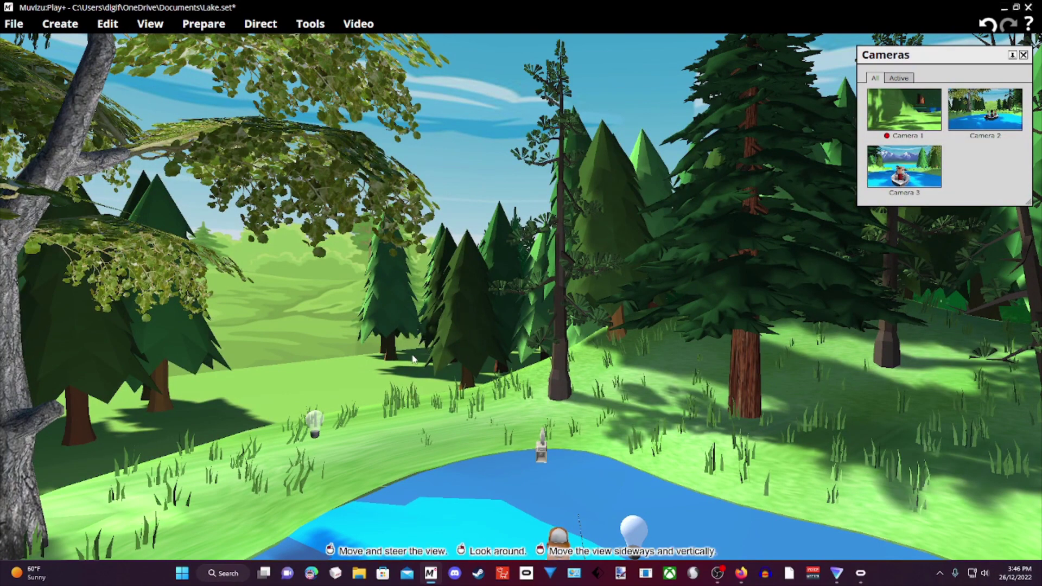
Inspect the green hill backdrop behind the pine trees, both close up and from across the lake.
{"action": "middle_click_drag", "start_coordinate": [529, 437], "coordinate": [531, 427]}
{"action": "right_click_drag", "start_coordinate": [532, 428], "coordinate": [614, 331]}
{"action": "left_click_drag", "start_coordinate": [613, 332], "coordinate": [613, 309]}
{"action": "right_click_drag", "start_coordinate": [613, 309], "coordinate": [543, 374]}
{"action": "left_click_drag", "start_coordinate": [542, 375], "coordinate": [526, 342]}
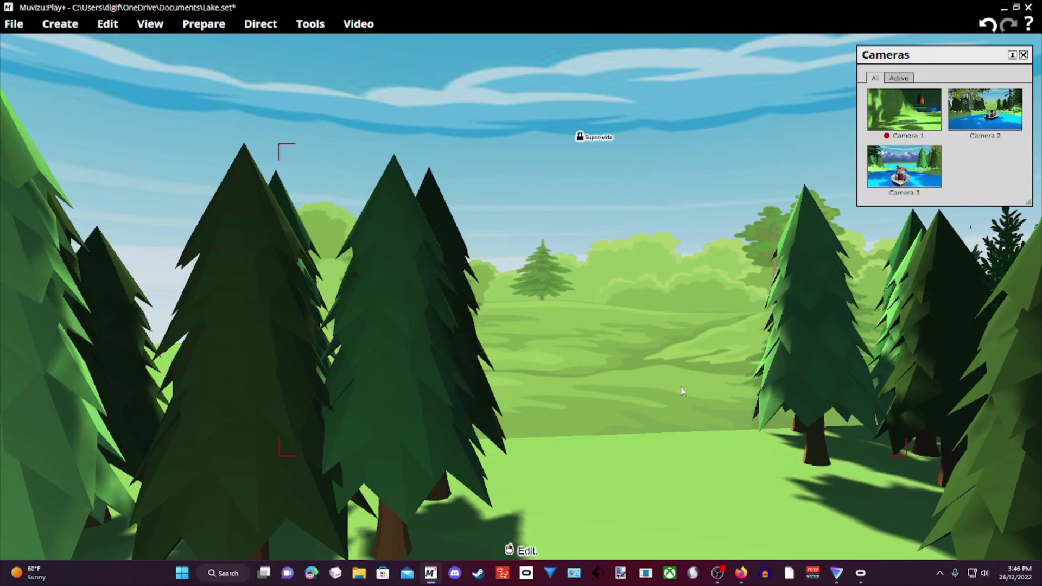
{"action": "right_click_drag", "start_coordinate": [682, 409], "coordinate": [534, 203]}
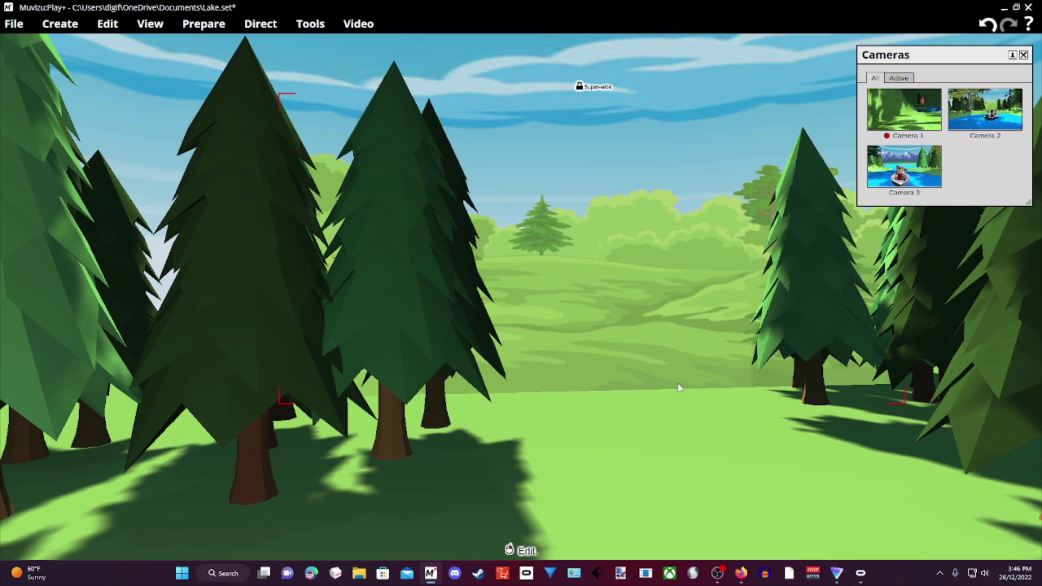
{"action": "right_click_drag", "start_coordinate": [790, 405], "coordinate": [577, 247]}
{"action": "scroll", "coordinate": [556, 353], "scroll_direction": "down", "scroll_amount": 10}
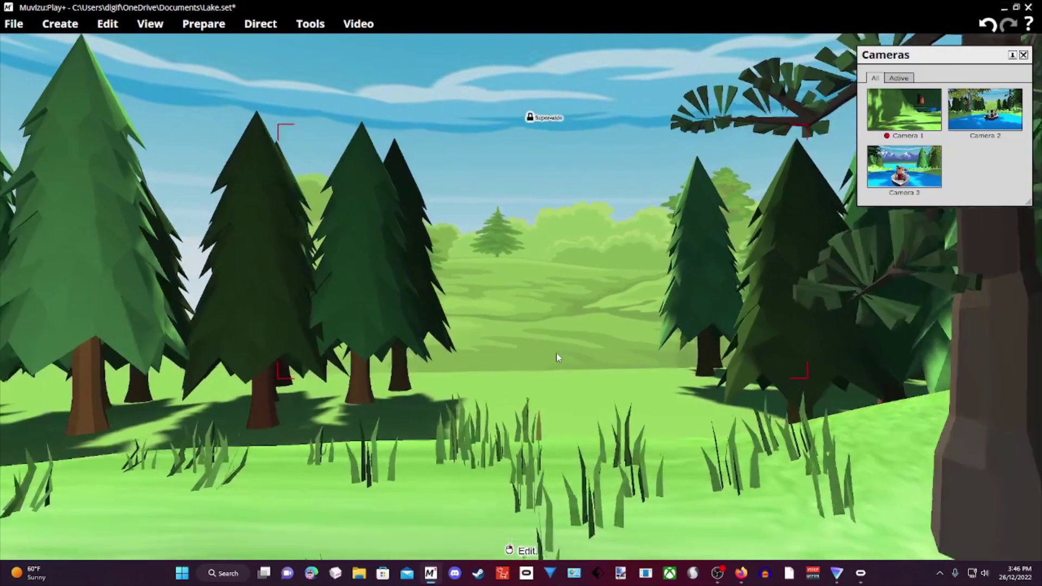
{"action": "scroll", "coordinate": [556, 353], "scroll_direction": "down", "scroll_amount": 10}
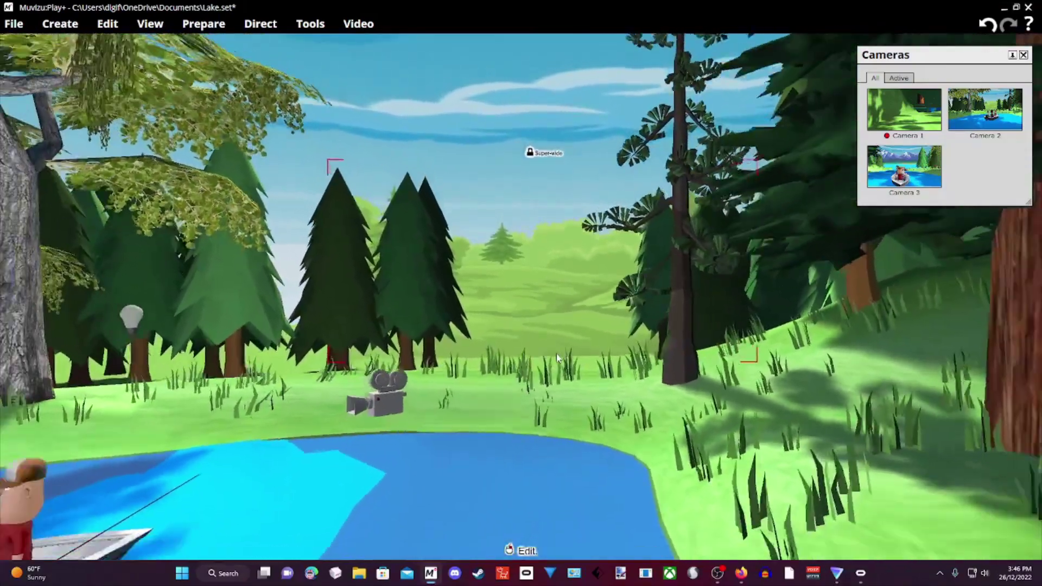
{"action": "scroll", "coordinate": [557, 358], "scroll_direction": "down", "scroll_amount": 3}
{"action": "middle_click_drag", "start_coordinate": [556, 358], "coordinate": [448, 359]}
{"action": "right_click_drag", "start_coordinate": [447, 358], "coordinate": [512, 361]}
{"action": "middle_click_drag", "start_coordinate": [562, 346], "coordinate": [511, 349]}
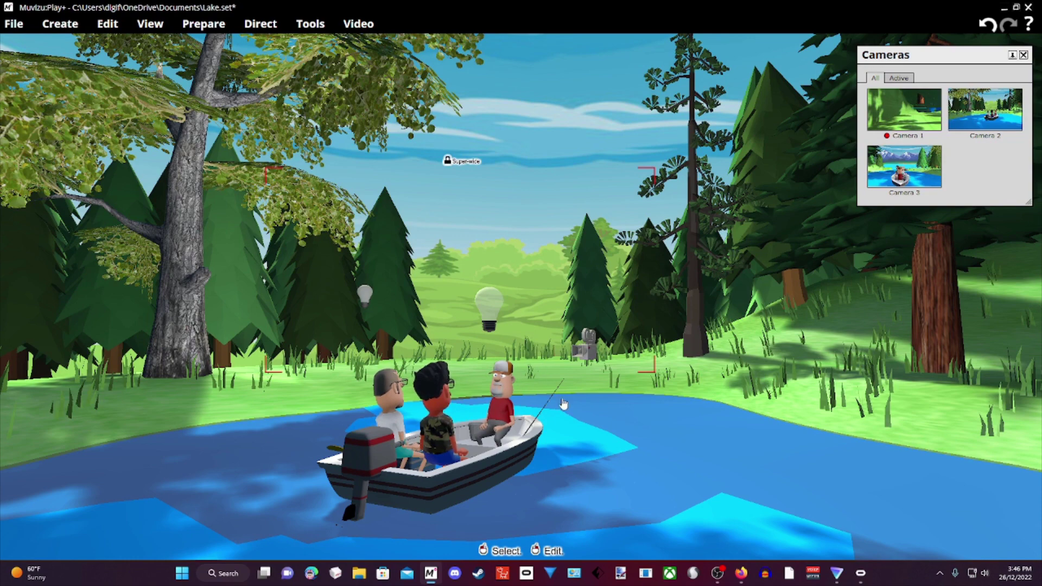
Inspect the mountain backdrop beyond the lake from boat level and from above the treetops.
{"action": "left_click_drag", "start_coordinate": [566, 414], "coordinate": [861, 434]}
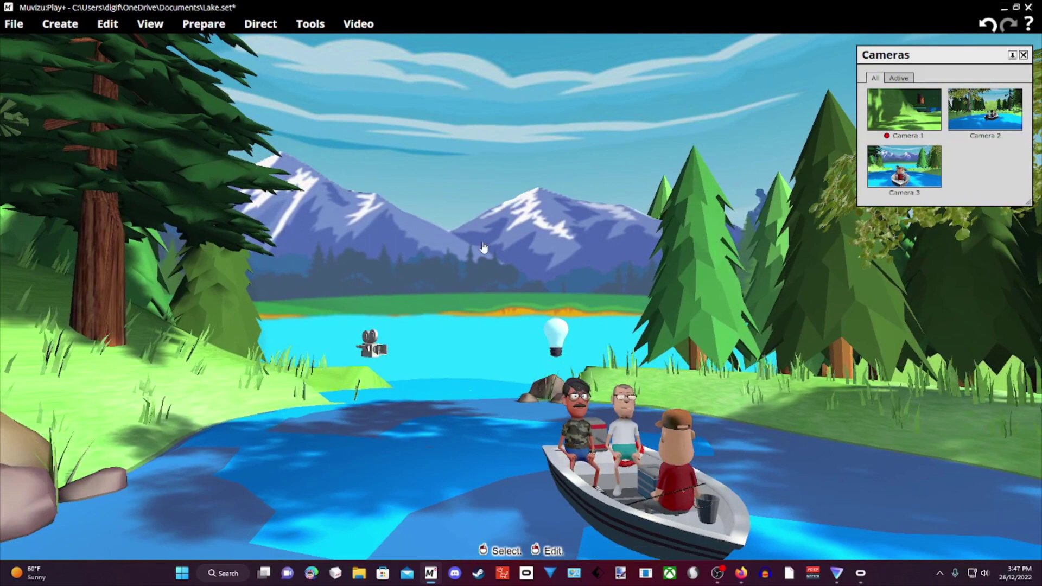
{"action": "left_click", "coordinate": [480, 279]}
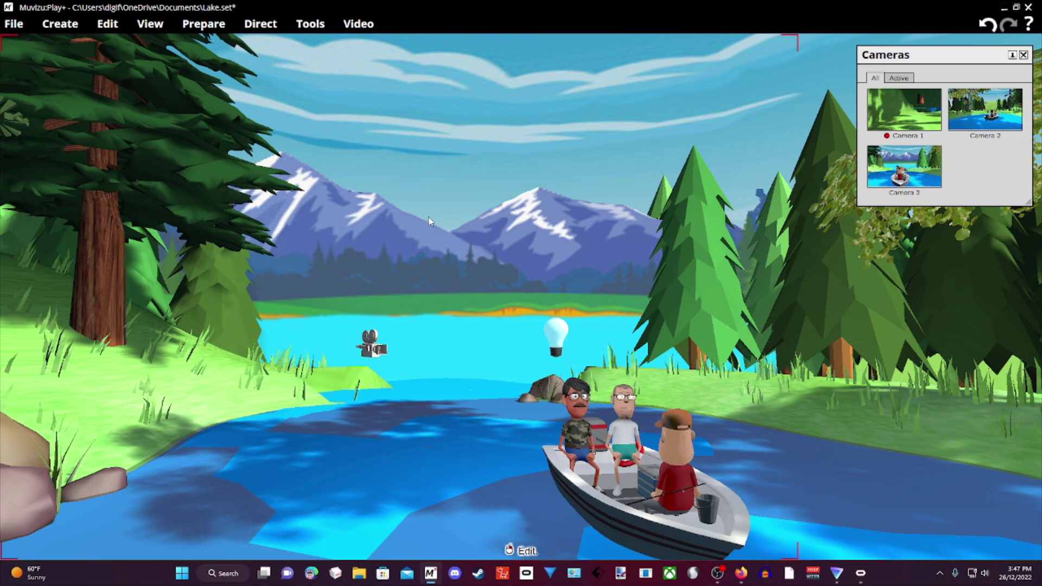
{"action": "left_click_drag", "start_coordinate": [414, 311], "coordinate": [421, 179], "text": "shift"}
{"action": "right_click_drag", "start_coordinate": [429, 109], "coordinate": [408, 423]}
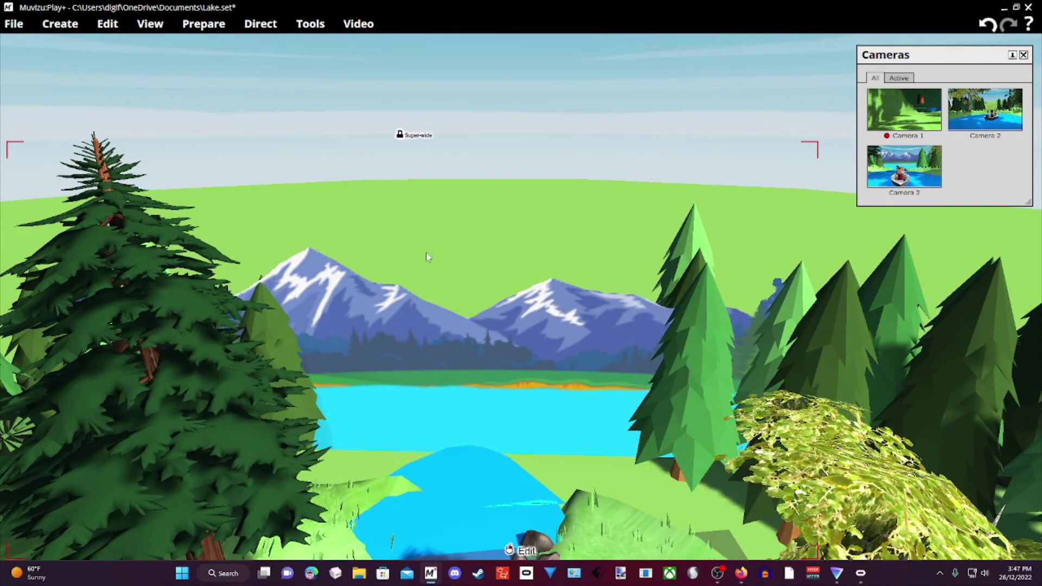
{"action": "left_click_drag", "start_coordinate": [517, 237], "coordinate": [505, 348]}
{"action": "right_click_drag", "start_coordinate": [505, 304], "coordinate": [579, 291]}
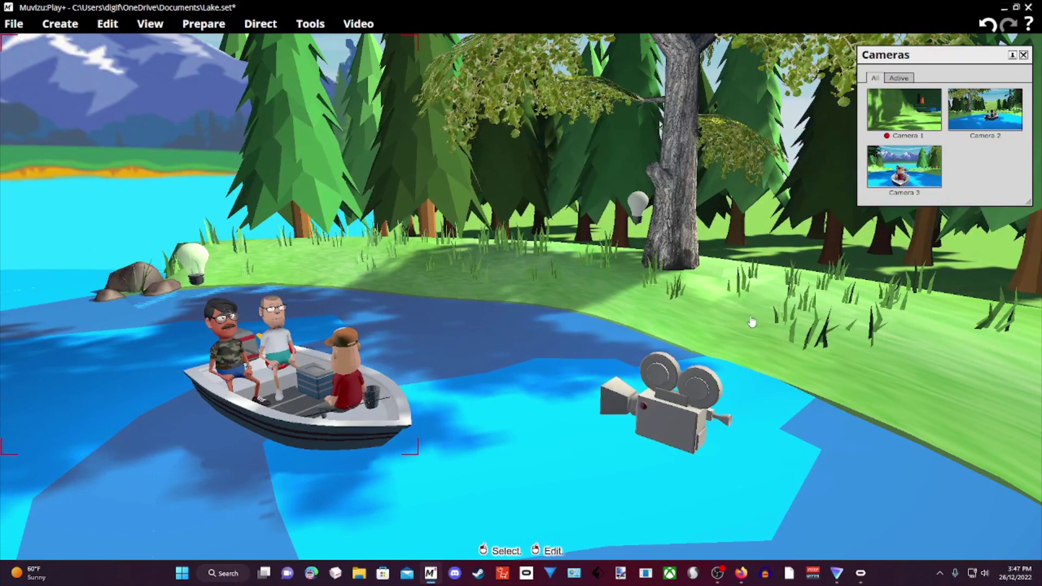
{"action": "left_click_drag", "start_coordinate": [755, 312], "coordinate": [538, 297]}
{"action": "right_click_drag", "start_coordinate": [537, 298], "coordinate": [651, 289]}
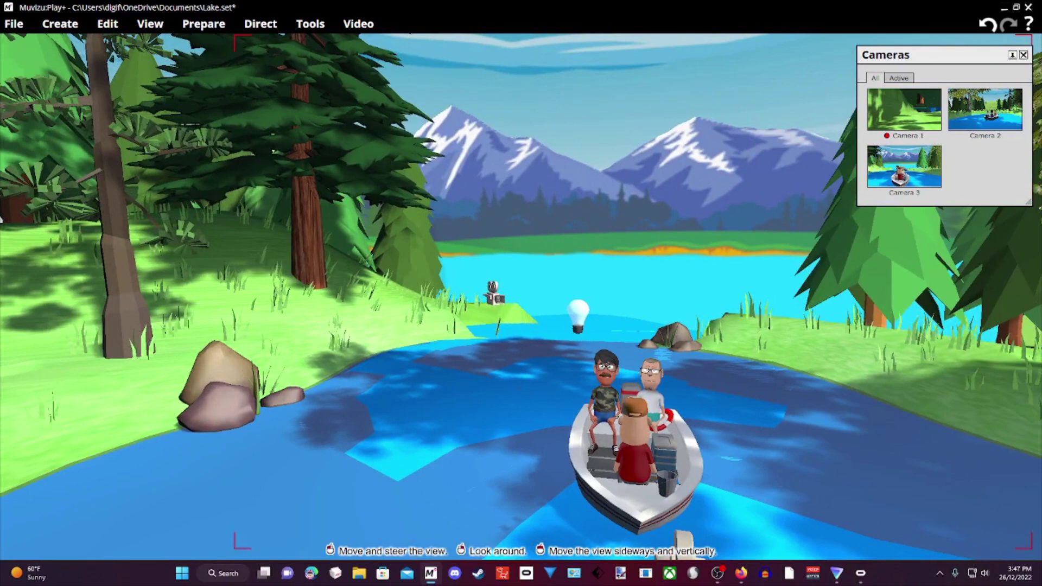
{"action": "left_click_drag", "start_coordinate": [635, 298], "coordinate": [748, 324]}
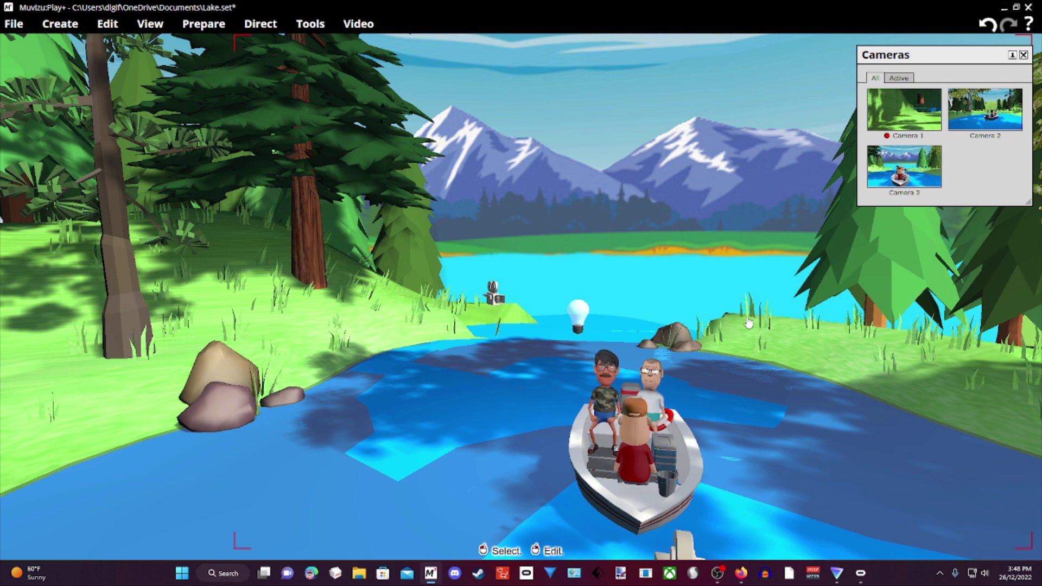
Compare the mountain side of the lake with the opposite bank, including its large leafy tree and wooded hillside.
{"action": "middle_click_drag", "start_coordinate": [877, 341], "coordinate": [759, 339]}
{"action": "right_click_drag", "start_coordinate": [760, 340], "coordinate": [874, 321]}
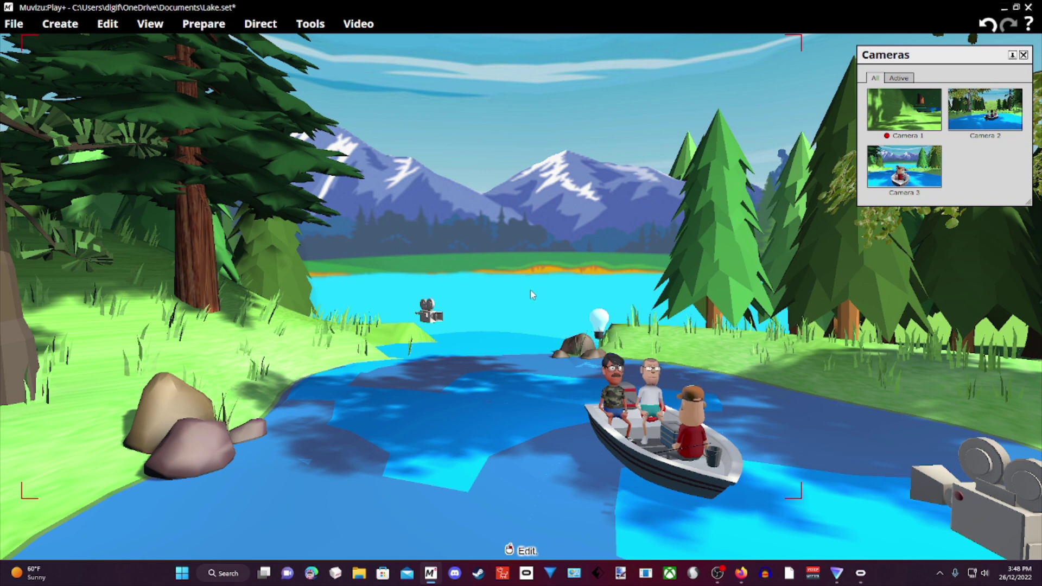
{"action": "middle_click_drag", "start_coordinate": [527, 306], "coordinate": [548, 310]}
{"action": "left_click_drag", "start_coordinate": [548, 310], "coordinate": [559, 320]}
{"action": "right_click_drag", "start_coordinate": [559, 320], "coordinate": [568, 303]}
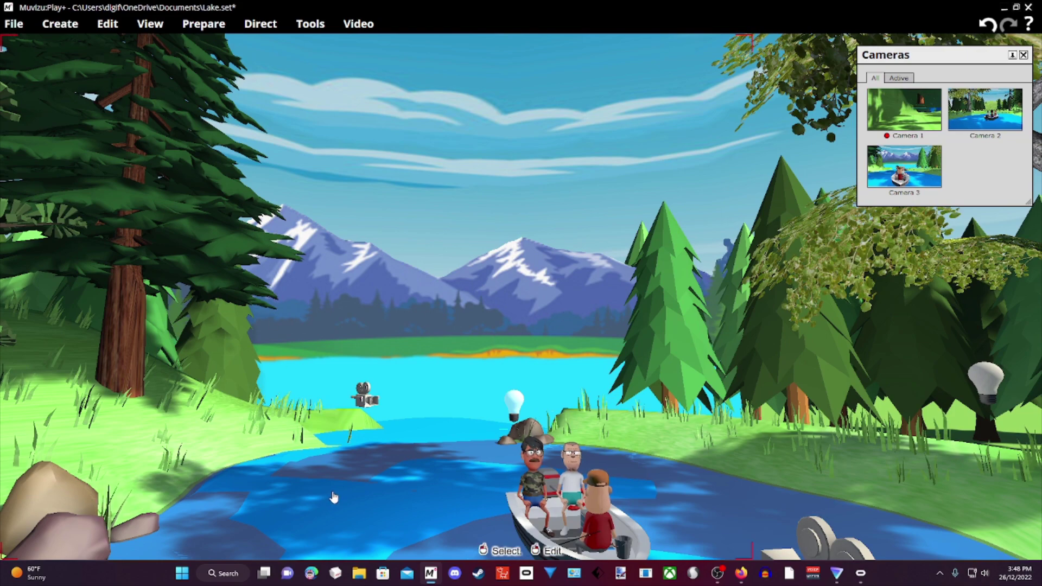
{"action": "left_click_drag", "start_coordinate": [334, 498], "coordinate": [310, 513]}
{"action": "left_click_drag", "start_coordinate": [437, 442], "coordinate": [417, 442]}
{"action": "left_click_drag", "start_coordinate": [673, 293], "coordinate": [651, 209]}
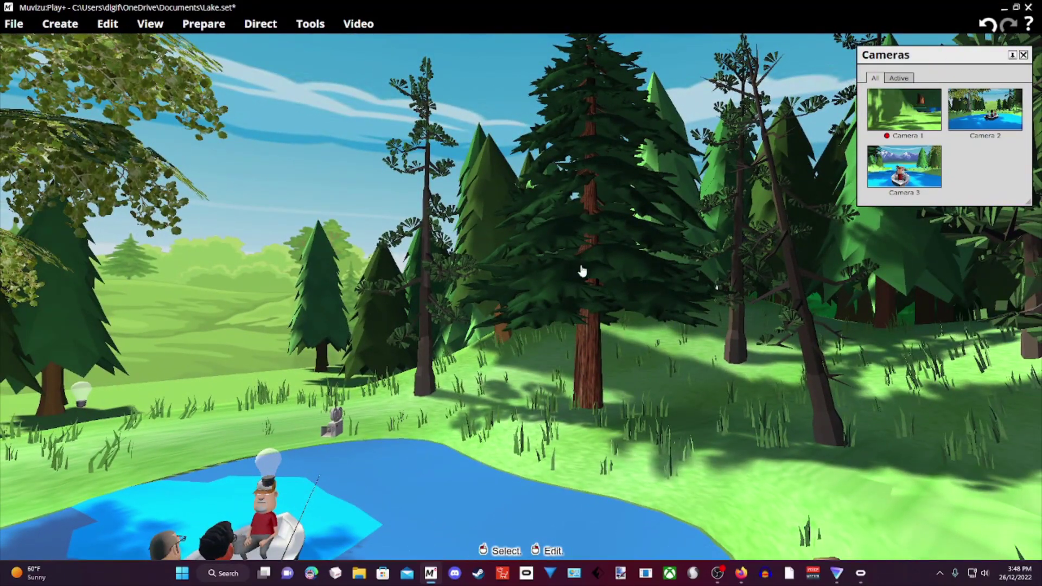
{"action": "left_click_drag", "start_coordinate": [884, 474], "coordinate": [884, 474]}
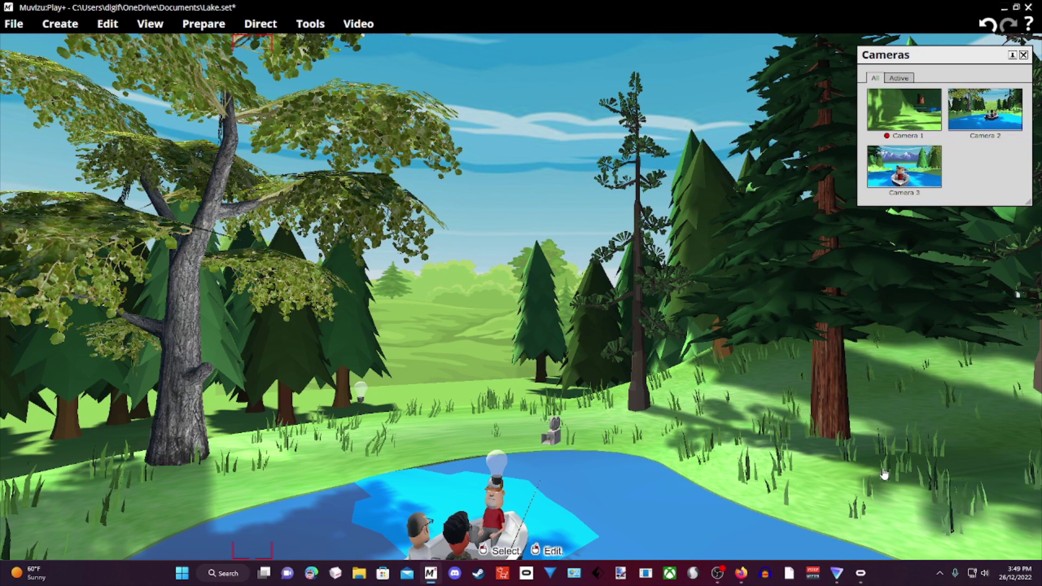
{"action": "scroll", "coordinate": [875, 456], "scroll_direction": "down", "scroll_amount": 3}
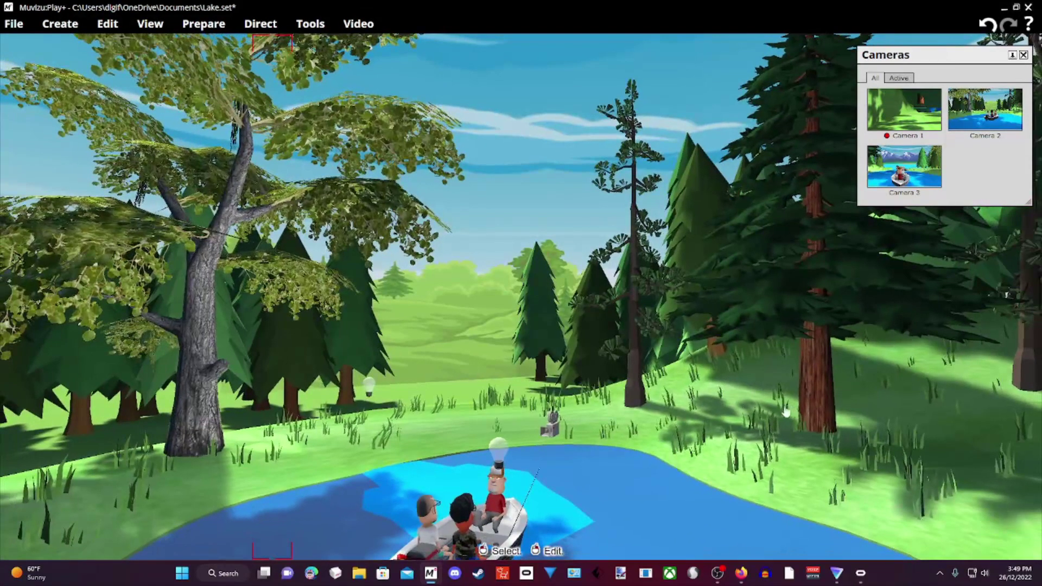
{"action": "left_click_drag", "start_coordinate": [727, 410], "coordinate": [727, 421]}
{"action": "middle_click_drag", "start_coordinate": [728, 421], "coordinate": [730, 445]}
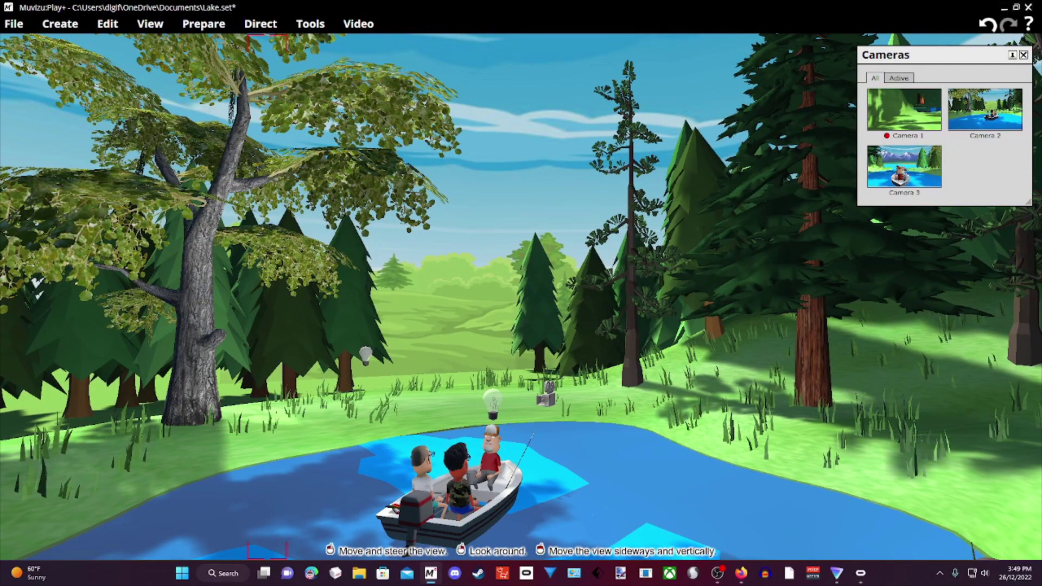
{"action": "left_click_drag", "start_coordinate": [730, 445], "coordinate": [730, 474]}
{"action": "left_click_drag", "start_coordinate": [695, 389], "coordinate": [730, 414]}
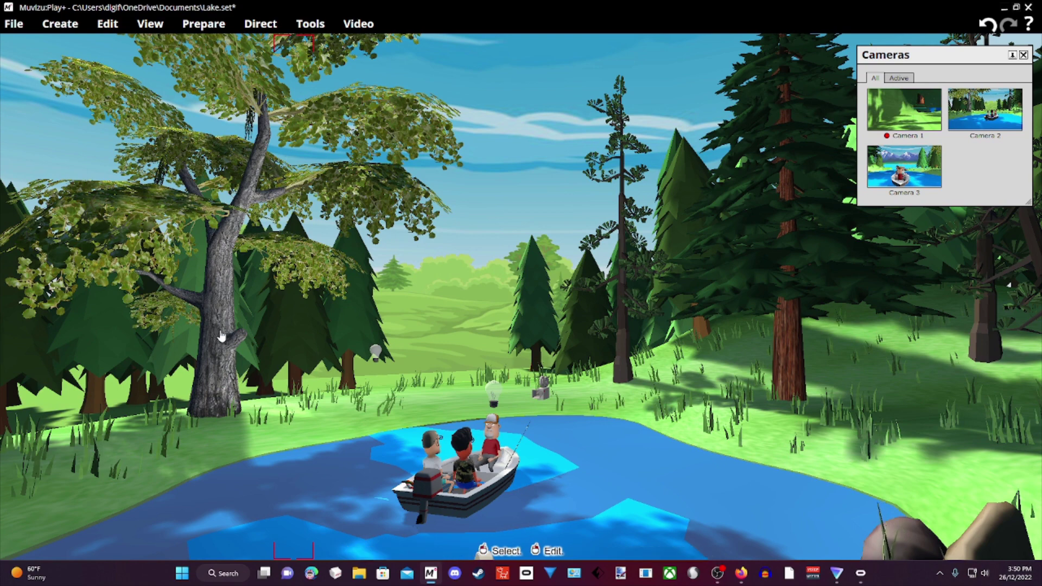
Delete the large leafy tree standing on the bank beside the lake.
{"action": "right_click_drag", "start_coordinate": [330, 402], "coordinate": [344, 387]}
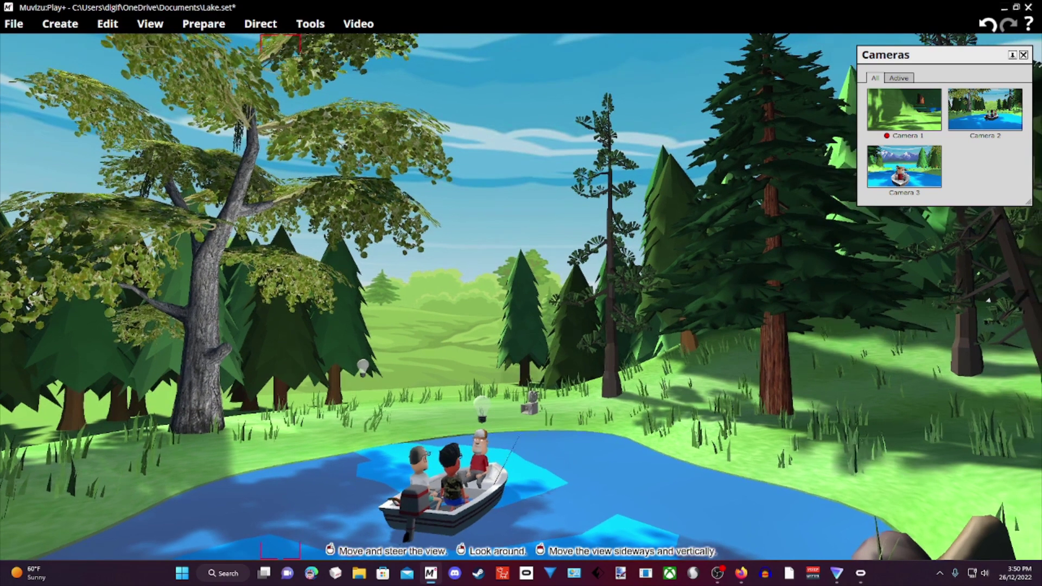
{"action": "middle_click_drag", "start_coordinate": [343, 387], "coordinate": [237, 113]}
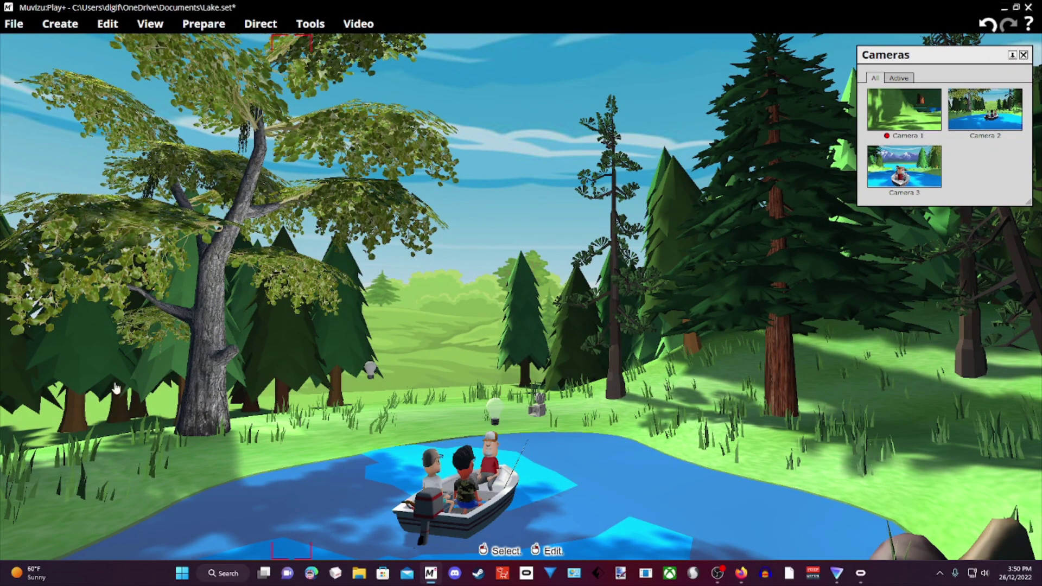
{"action": "left_click_drag", "start_coordinate": [344, 409], "coordinate": [648, 282]}
{"action": "right_click_drag", "start_coordinate": [238, 287], "coordinate": [239, 282]}
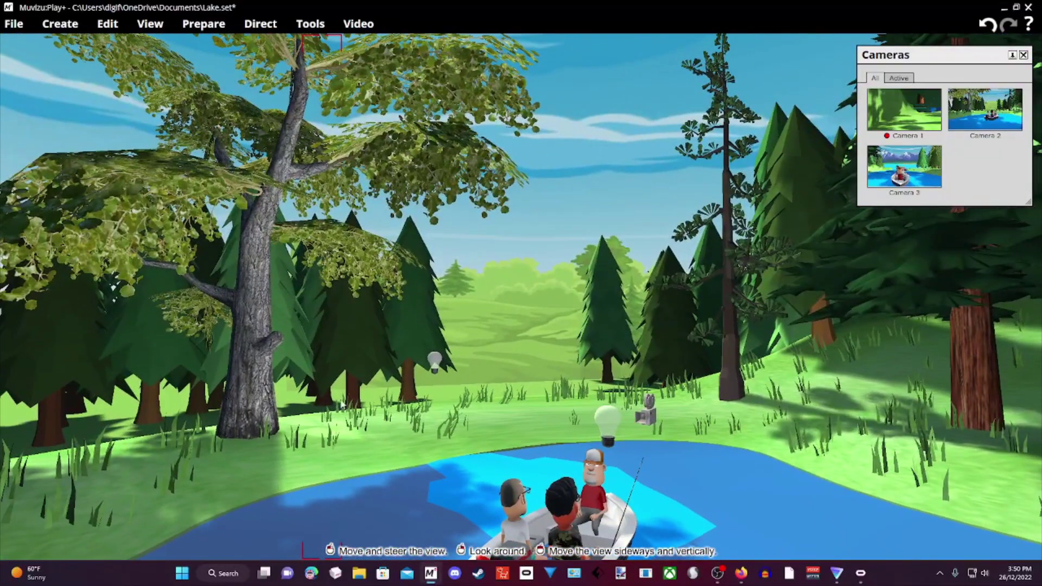
{"action": "right_click", "coordinate": [257, 288]}
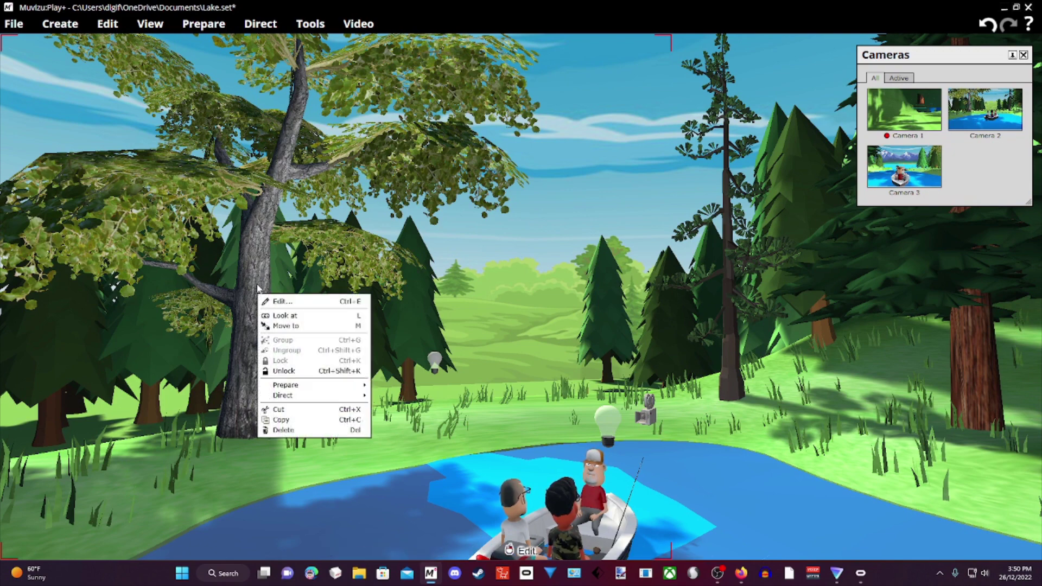
{"action": "left_click", "coordinate": [285, 430]}
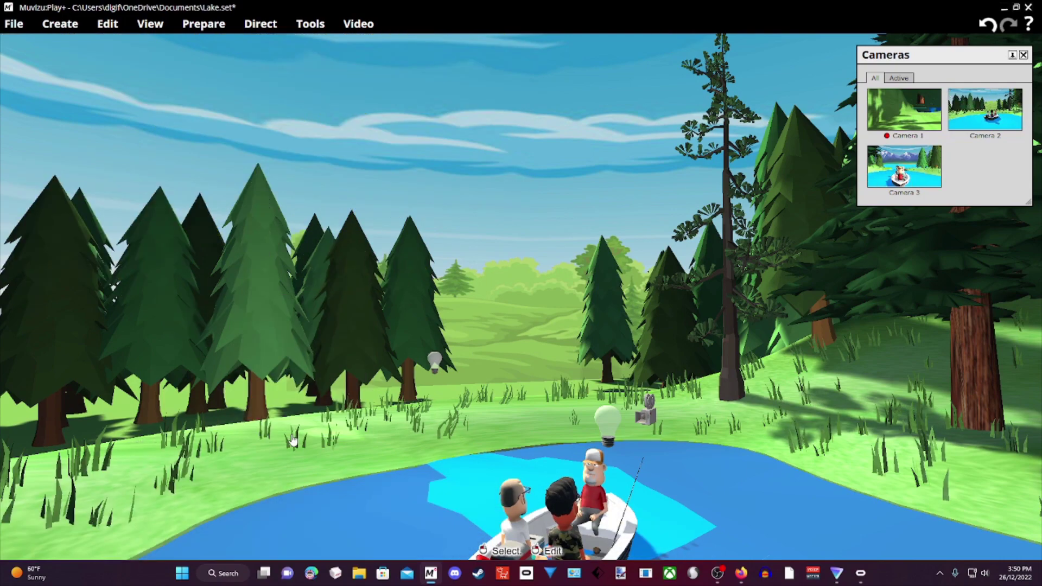
Copy the large dark pine with the reddish trunk standing on the hillside beside the lake.
{"action": "mouse_move", "coordinate": [344, 440]}
{"action": "right_mouse_down"}
{"action": "mouse_move", "coordinate": [157, 441]}
{"action": "mouse_move", "coordinate": [380, 433]}
{"action": "mouse_move", "coordinate": [356, 436]}
{"action": "right_mouse_up"}
{"action": "left_click_drag", "start_coordinate": [277, 420], "coordinate": [451, 412]}
{"action": "left_click_drag", "start_coordinate": [725, 405], "coordinate": [661, 281]}
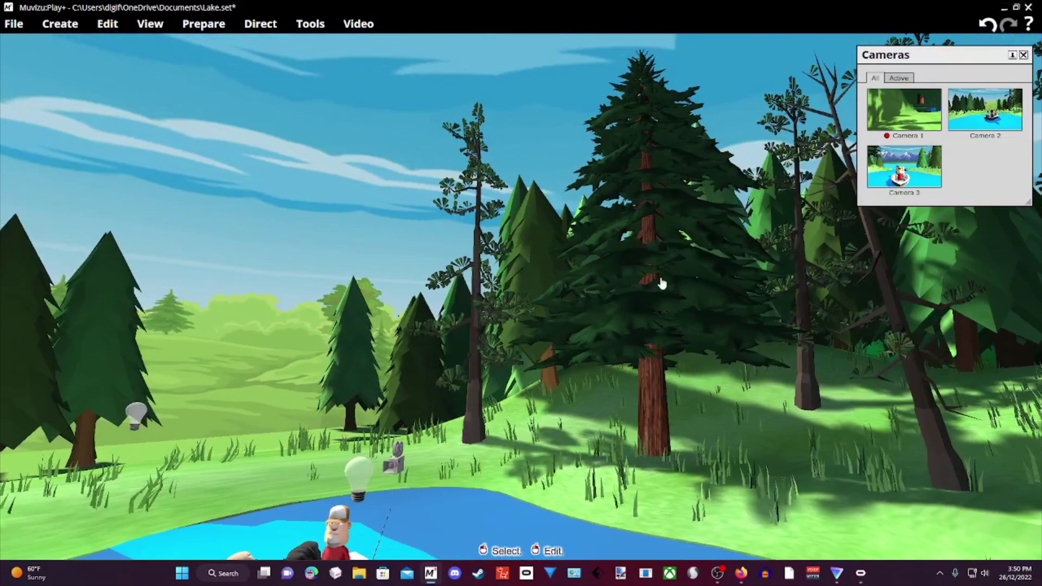
{"action": "right_click", "coordinate": [648, 372]}
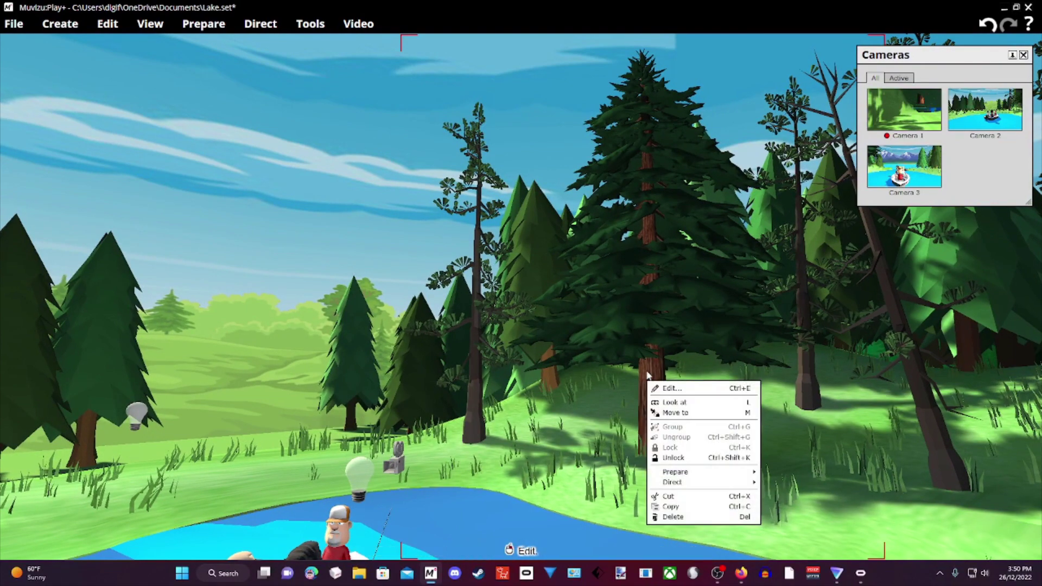
{"action": "left_click", "coordinate": [688, 509]}
Paste the copied pine and position it on the lake bank in front of the row of smaller pines.
{"action": "right_click_drag", "start_coordinate": [694, 513], "coordinate": [521, 500]}
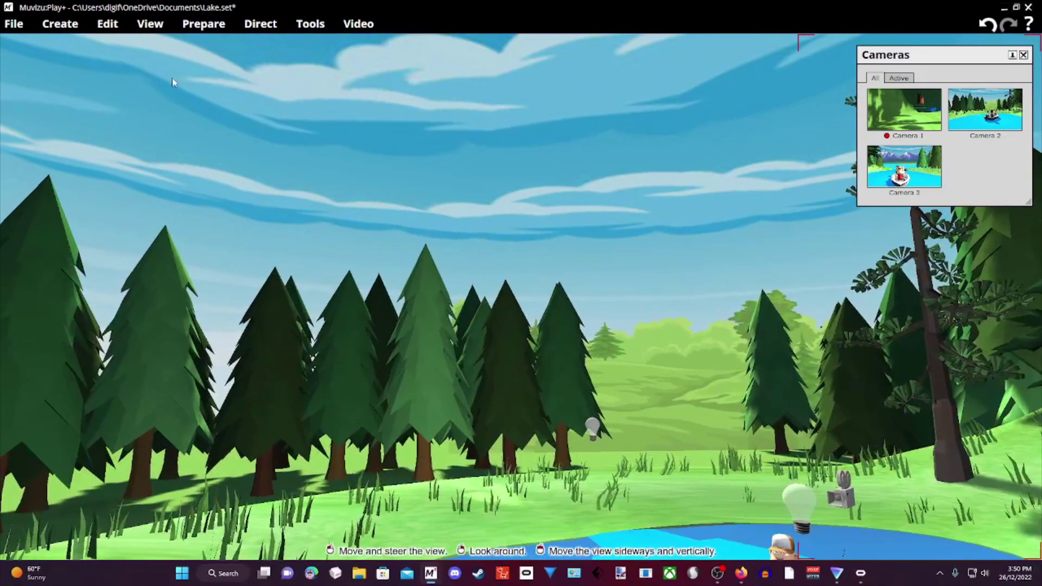
{"action": "left_click", "coordinate": [108, 24]}
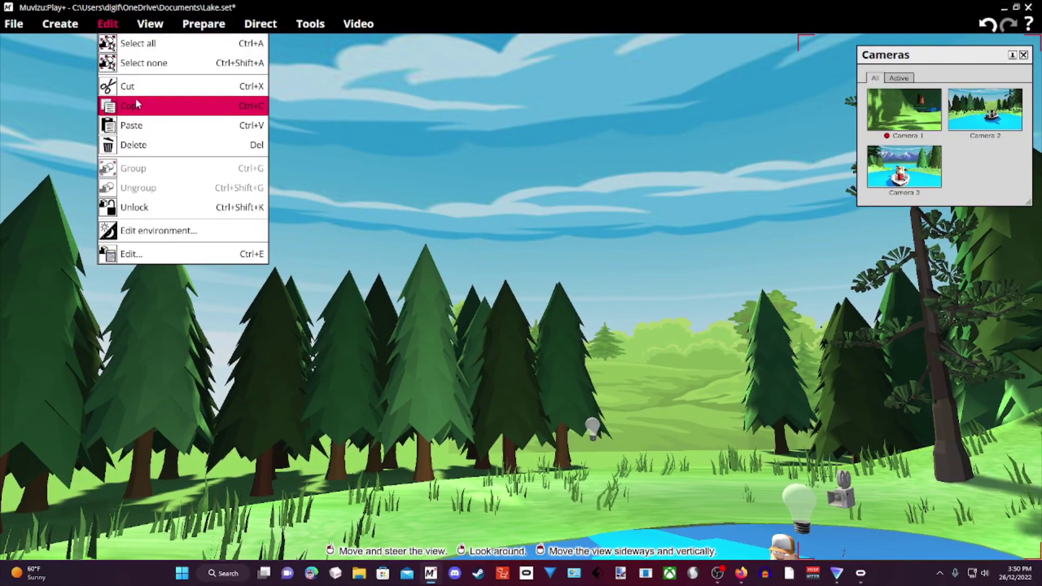
{"action": "left_click", "coordinate": [133, 125]}
{"action": "left_click_drag", "start_coordinate": [529, 190], "coordinate": [482, 236]}
{"action": "left_click_drag", "start_coordinate": [480, 299], "coordinate": [484, 409]}
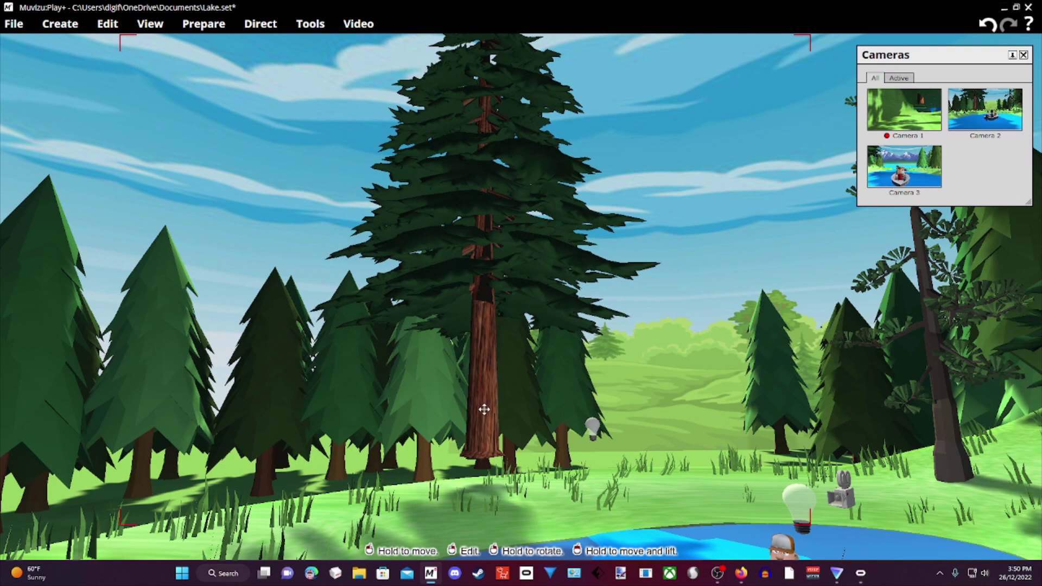
{"action": "mouse_move", "coordinate": [485, 409]}
{"action": "left_mouse_down"}
{"action": "mouse_move", "coordinate": [490, 399]}
{"action": "mouse_move", "coordinate": [488, 411]}
{"action": "left_mouse_up"}
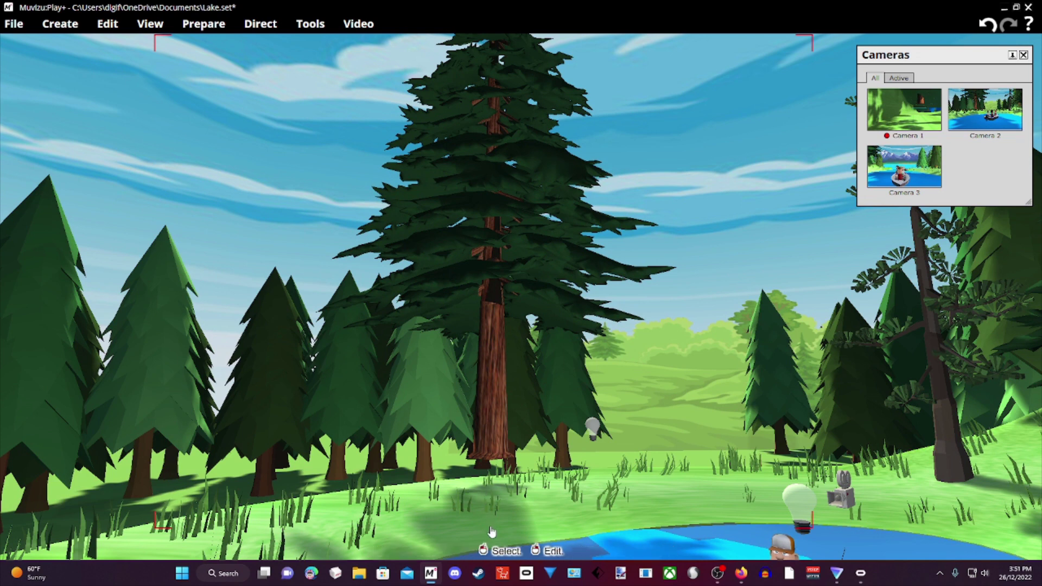
{"action": "left_click_drag", "start_coordinate": [495, 438], "coordinate": [498, 436]}
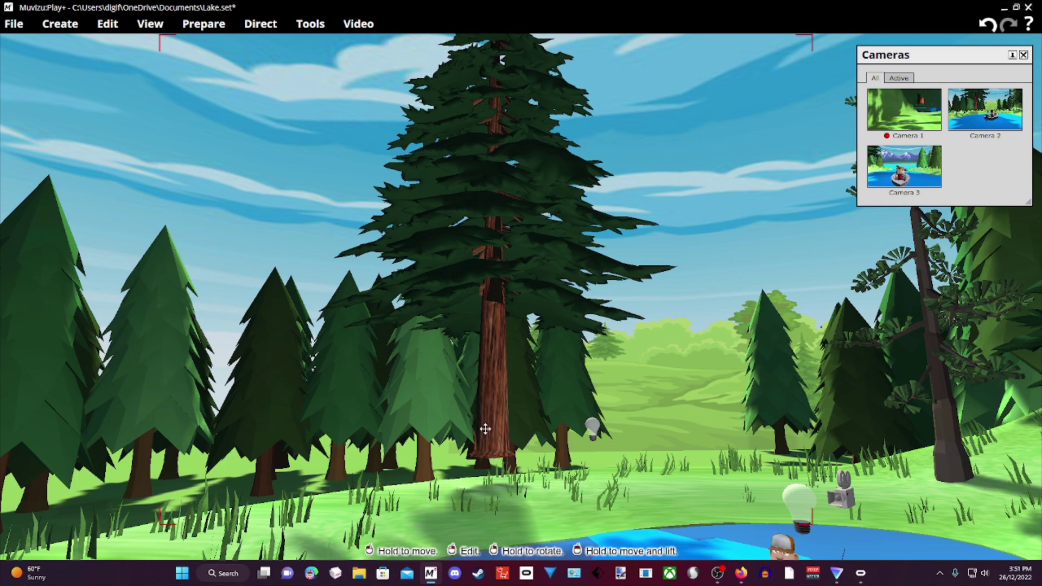
{"action": "left_click_drag", "start_coordinate": [485, 429], "coordinate": [487, 459]}
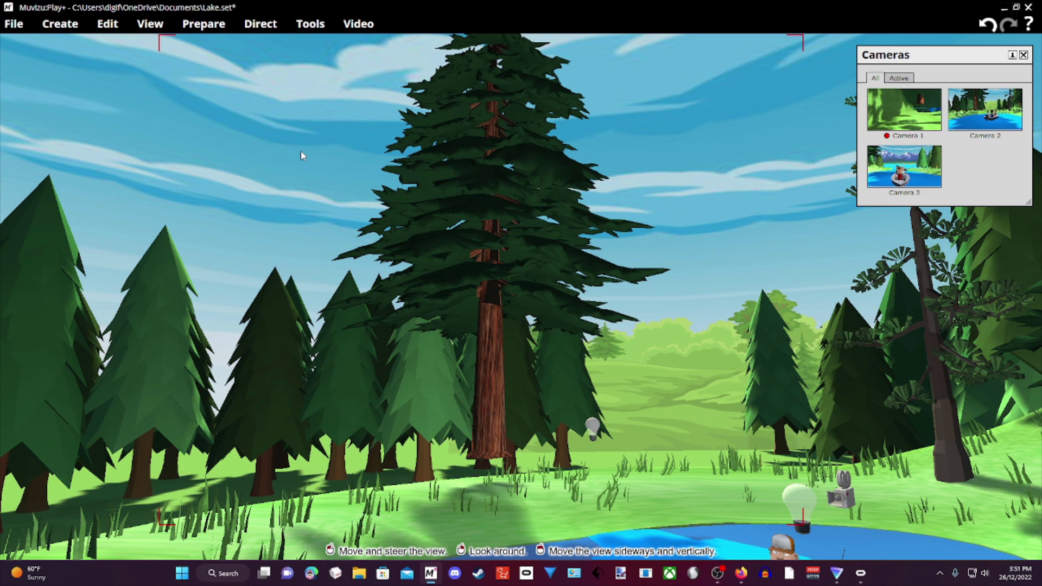
Open the timeline and check it for a background tree and the pasted pine.
{"action": "left_click", "coordinate": [310, 24]}
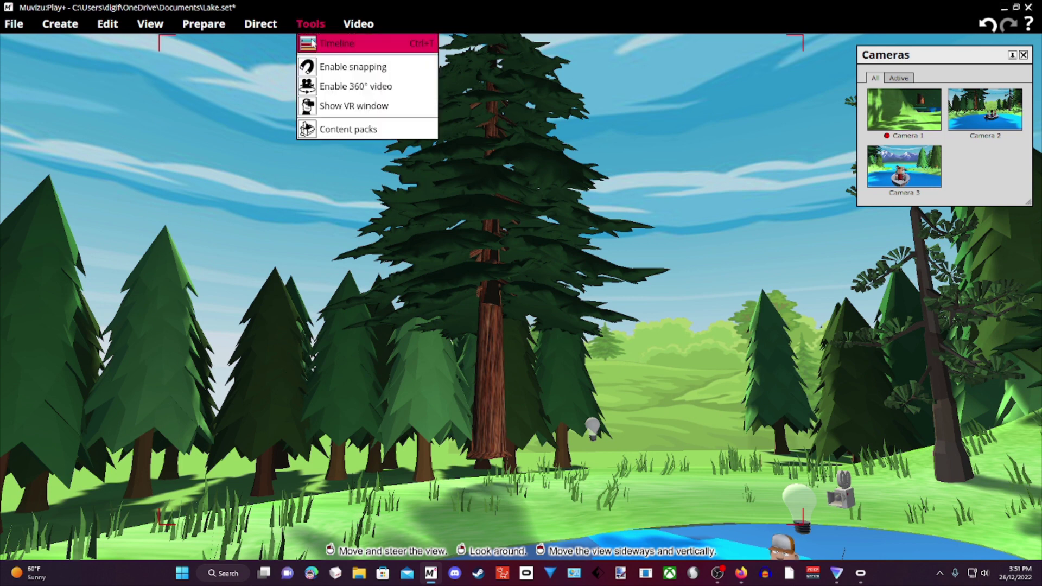
{"action": "left_click", "coordinate": [313, 44]}
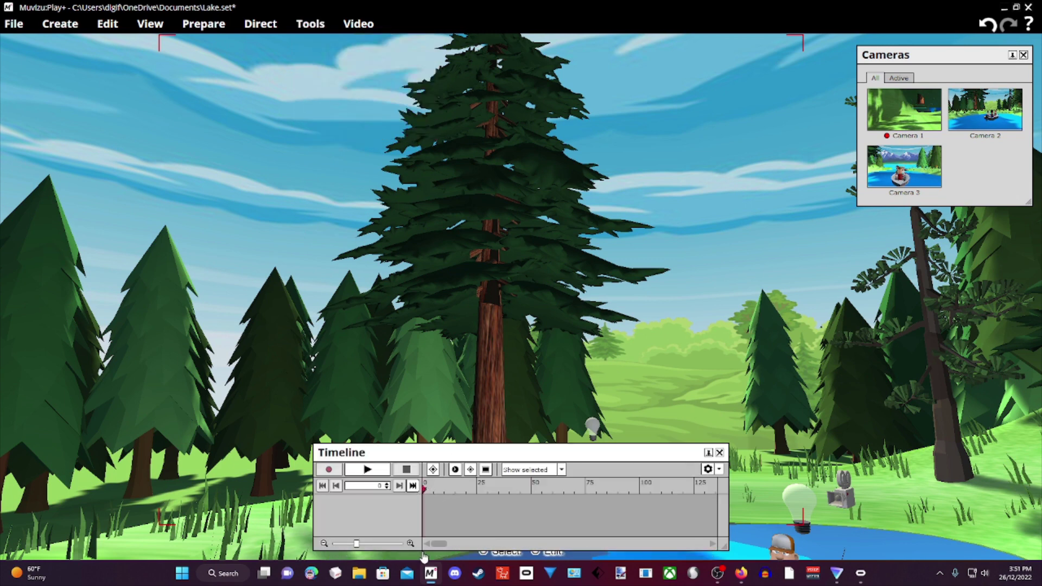
{"action": "left_click", "coordinate": [369, 386]}
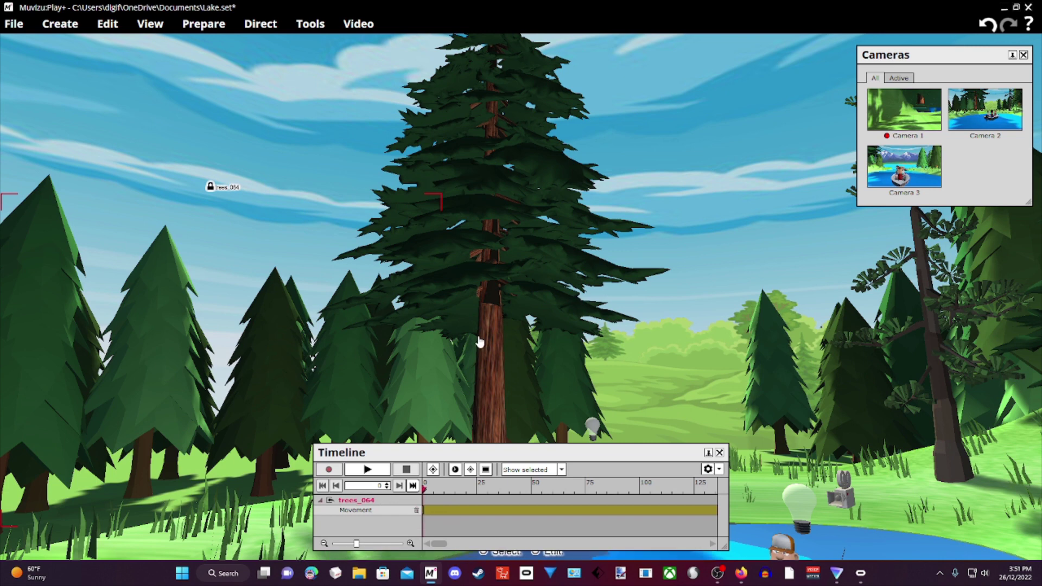
{"action": "left_click", "coordinate": [487, 358]}
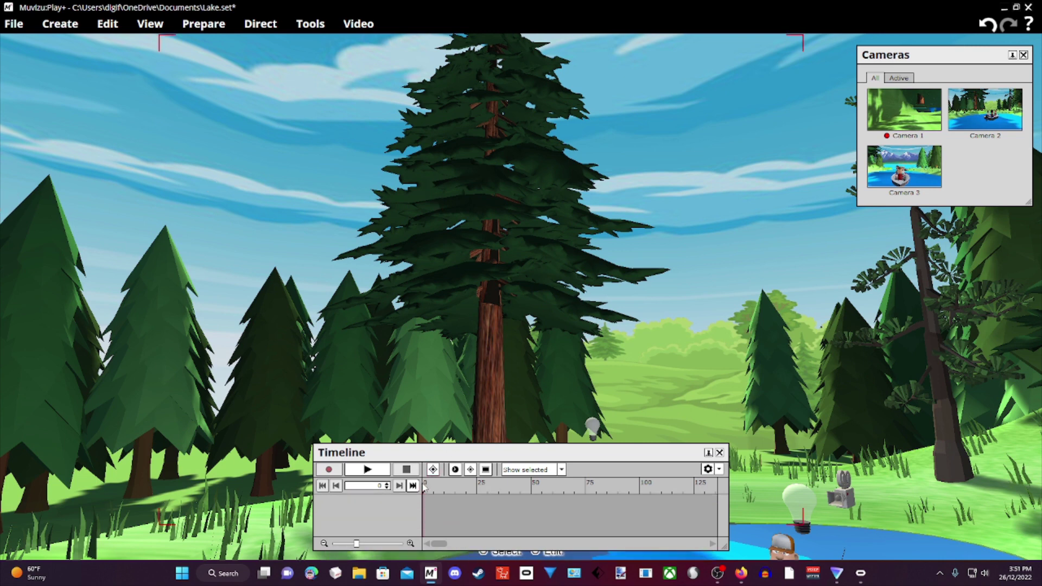
Set the timeline's active range to start at frame 25 and extend its end past frame 250.
{"action": "left_click_drag", "start_coordinate": [423, 488], "coordinate": [654, 503]}
{"action": "left_click", "coordinate": [483, 543]}
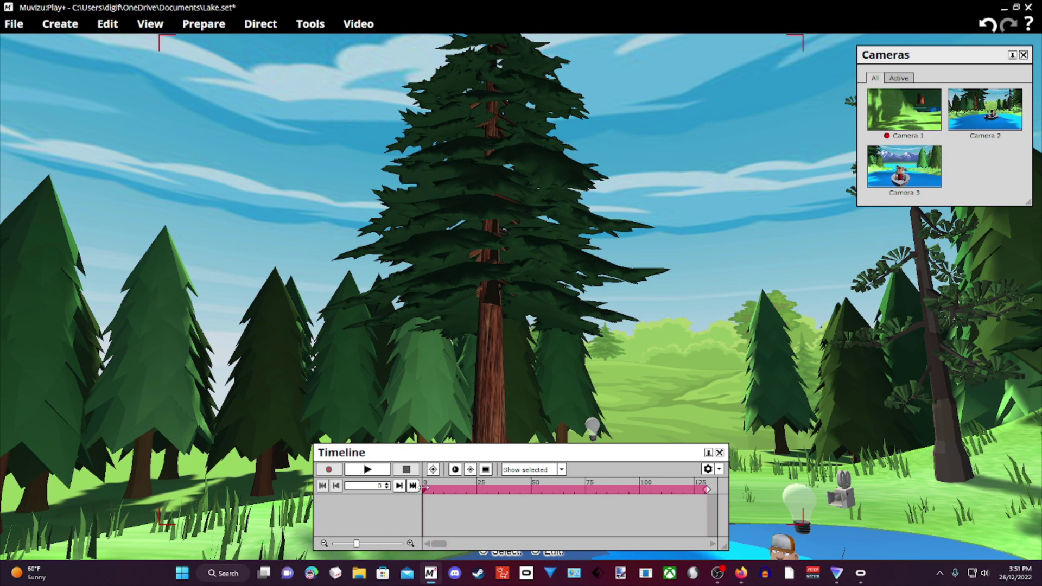
{"action": "left_click", "coordinate": [425, 489]}
{"action": "left_click_drag", "start_coordinate": [425, 488], "coordinate": [478, 491]}
{"action": "left_click", "coordinate": [425, 488]}
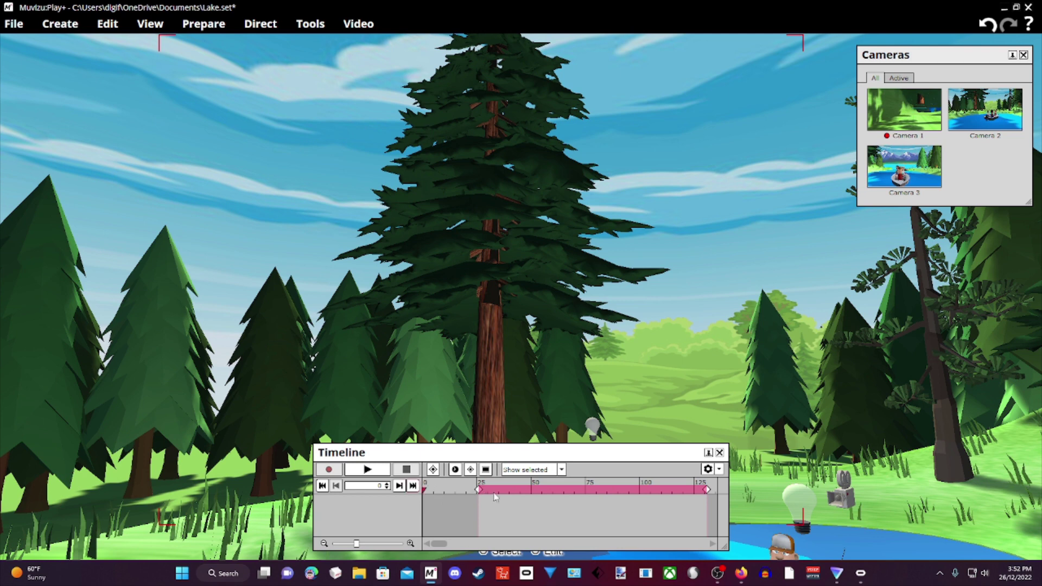
{"action": "left_click_drag", "start_coordinate": [706, 489], "coordinate": [729, 489]}
{"action": "scroll", "coordinate": [598, 546], "scroll_direction": "up", "scroll_amount": 7}
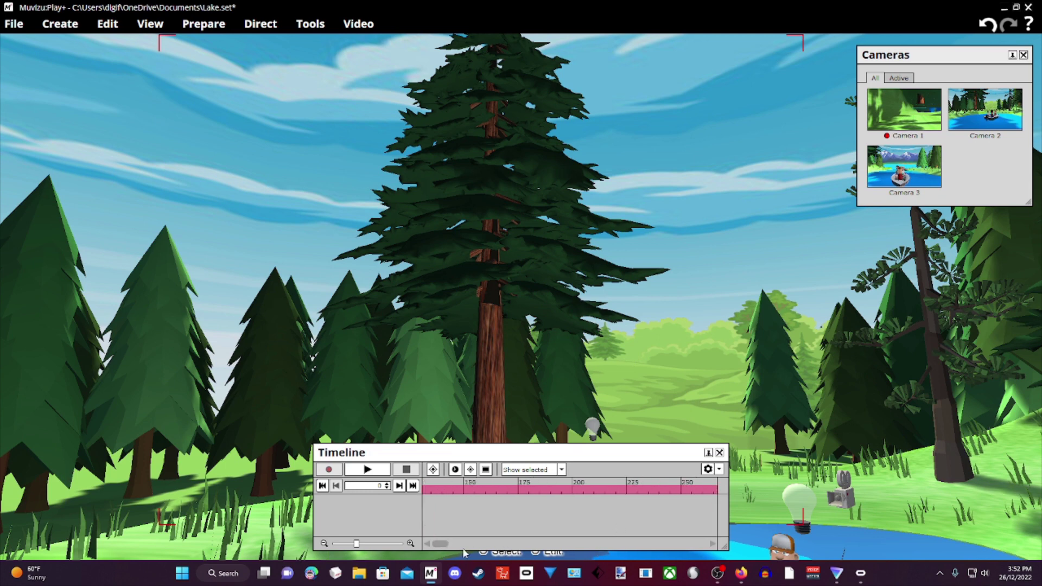
{"action": "scroll", "coordinate": [435, 545], "scroll_direction": "up", "scroll_amount": 5}
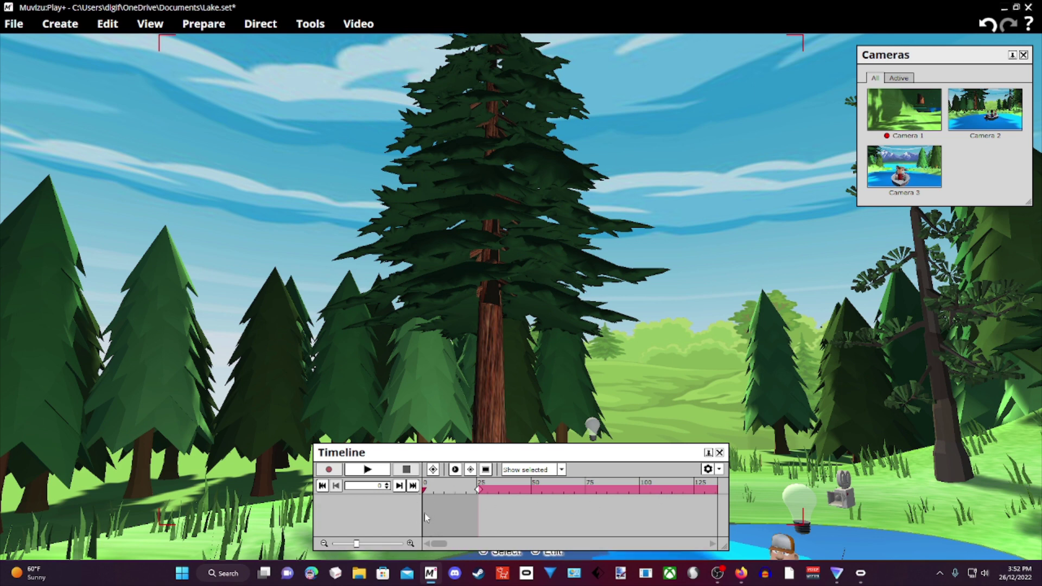
Examine the scene and the boat's movement track at frame 30, and return the playhead to the start.
{"action": "left_click_drag", "start_coordinate": [425, 492], "coordinate": [488, 498]}
{"action": "right_click_drag", "start_coordinate": [639, 423], "coordinate": [700, 466]}
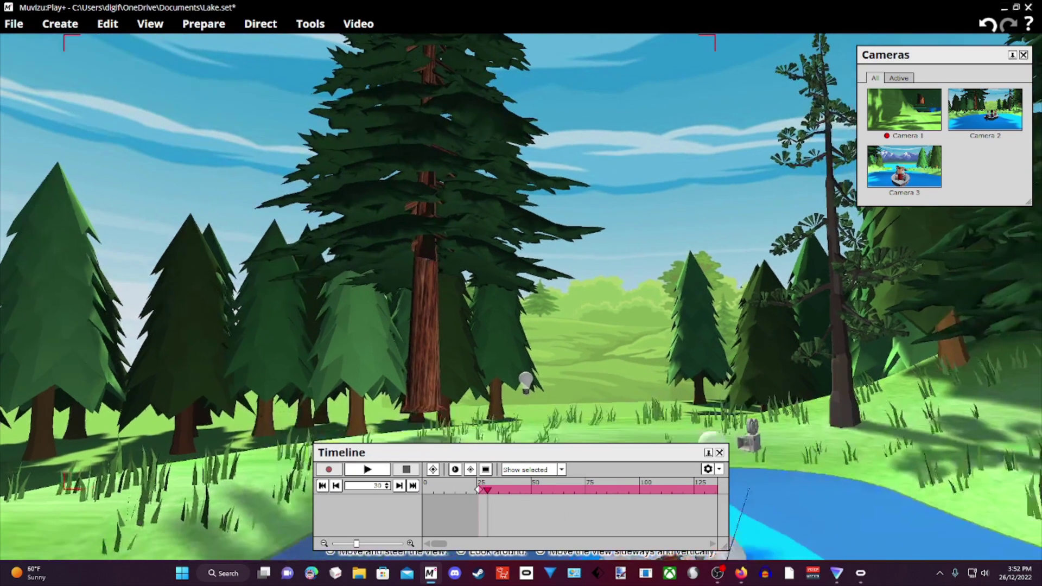
{"action": "right_click_drag", "start_coordinate": [694, 404], "coordinate": [692, 451]}
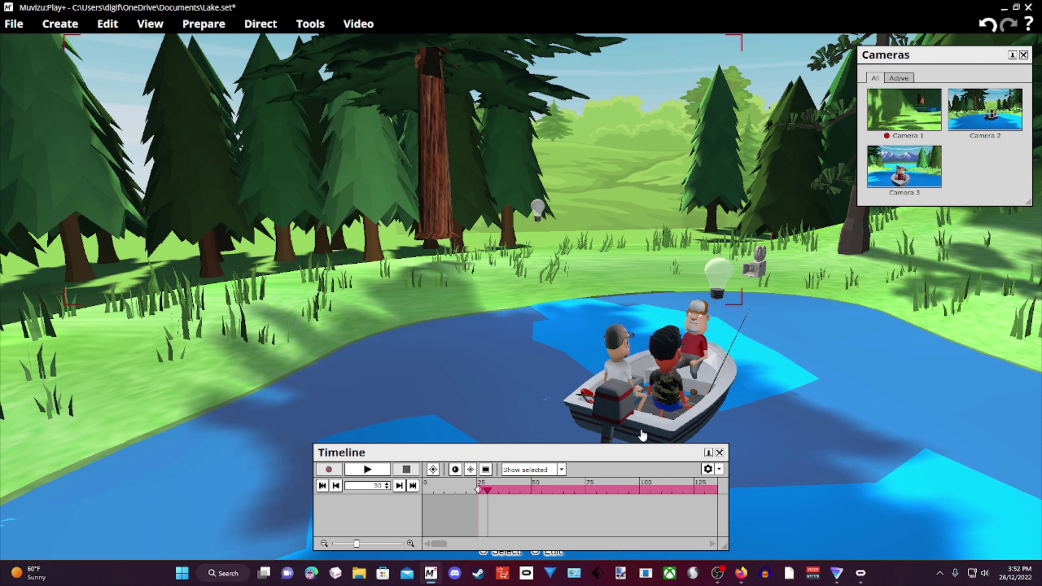
{"action": "left_click", "coordinate": [642, 426]}
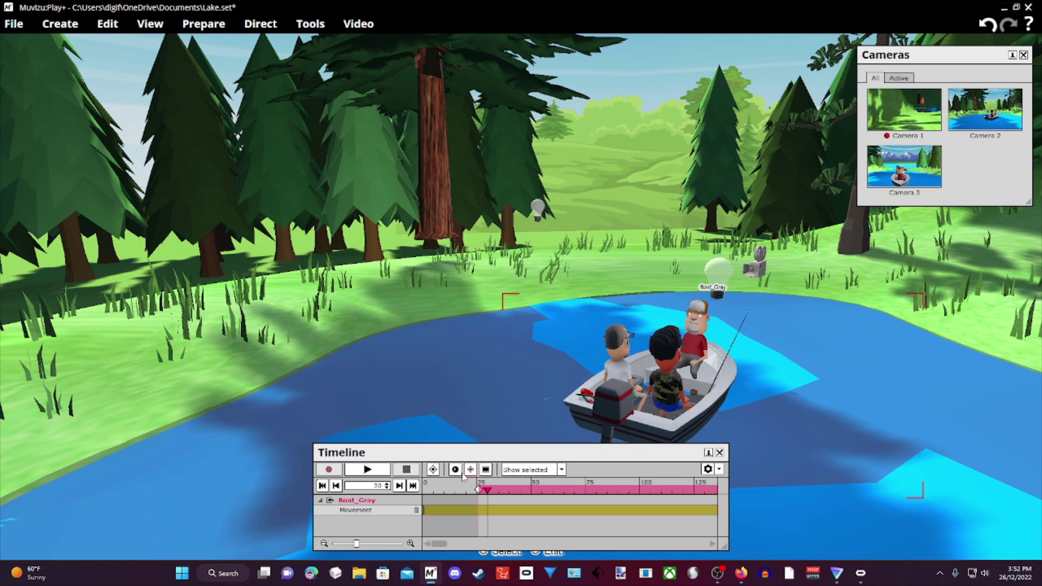
{"action": "right_click_drag", "start_coordinate": [639, 234], "coordinate": [537, 209]}
{"action": "left_click_drag", "start_coordinate": [624, 217], "coordinate": [552, 239]}
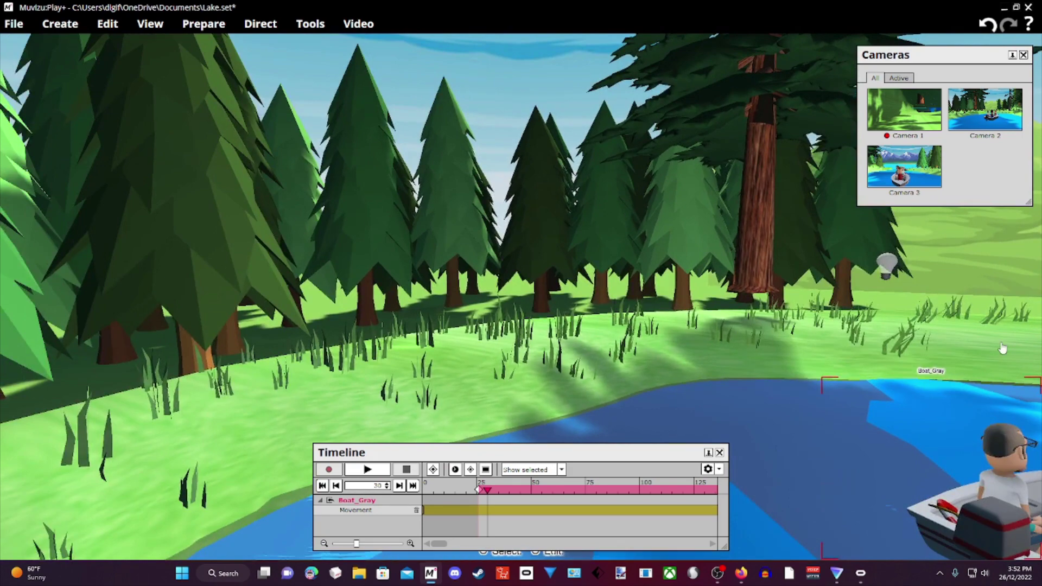
{"action": "right_click_drag", "start_coordinate": [734, 385], "coordinate": [355, 506]}
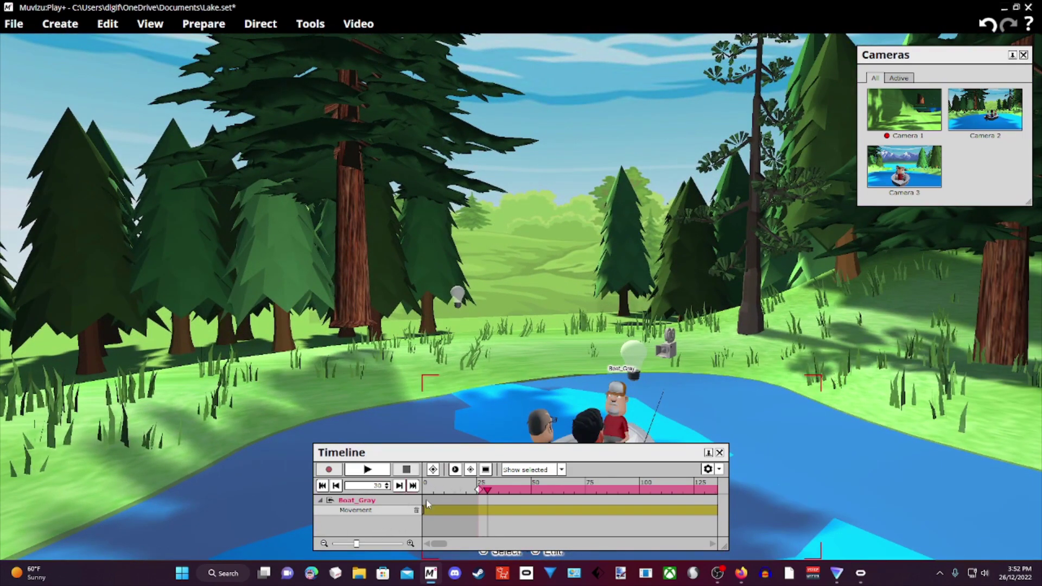
{"action": "left_click_drag", "start_coordinate": [771, 443], "coordinate": [728, 461]}
{"action": "left_click_drag", "start_coordinate": [487, 490], "coordinate": [424, 491]}
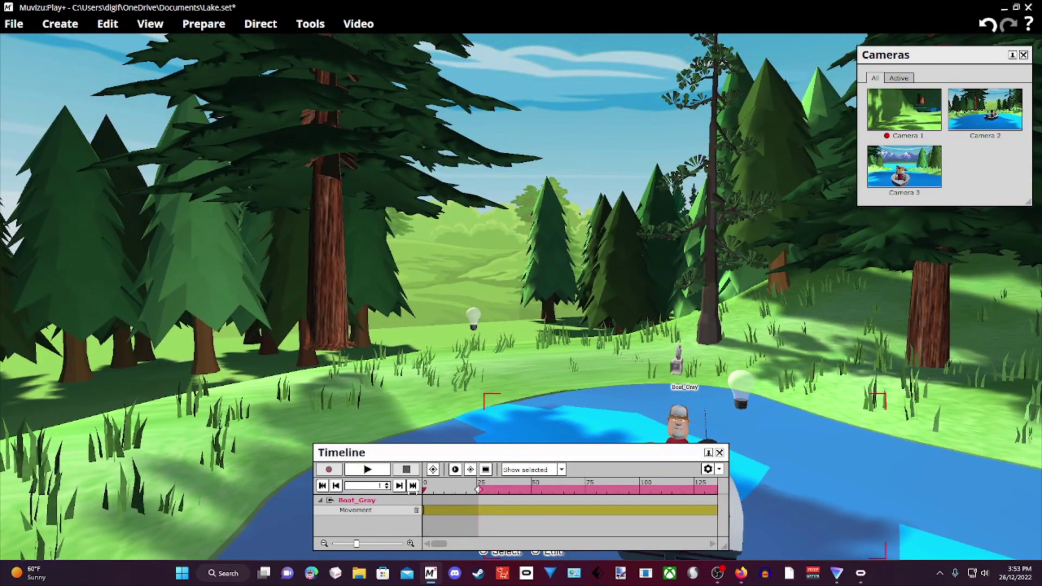
Prepare the pasted pine for Key framed movement and add a movement key frame at frame 0.
{"action": "left_click_drag", "start_coordinate": [644, 407], "coordinate": [597, 388]}
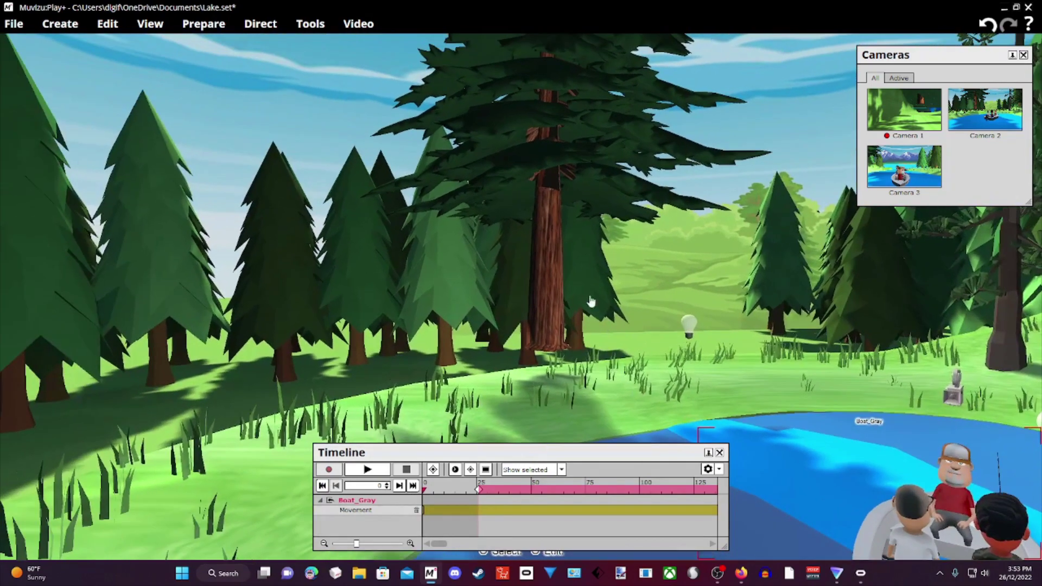
{"action": "left_click", "coordinate": [544, 298]}
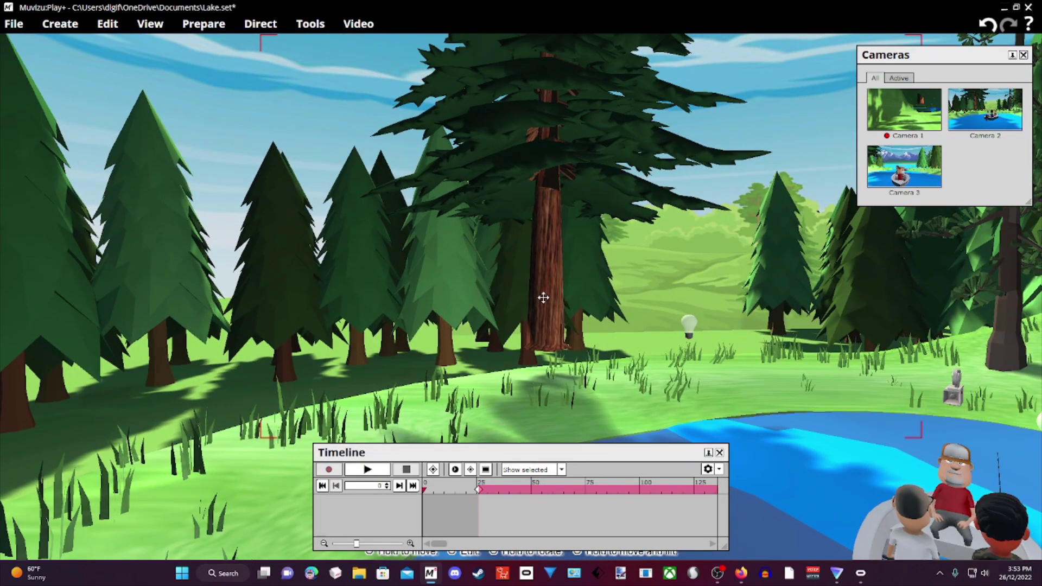
{"action": "right_click", "coordinate": [543, 297]}
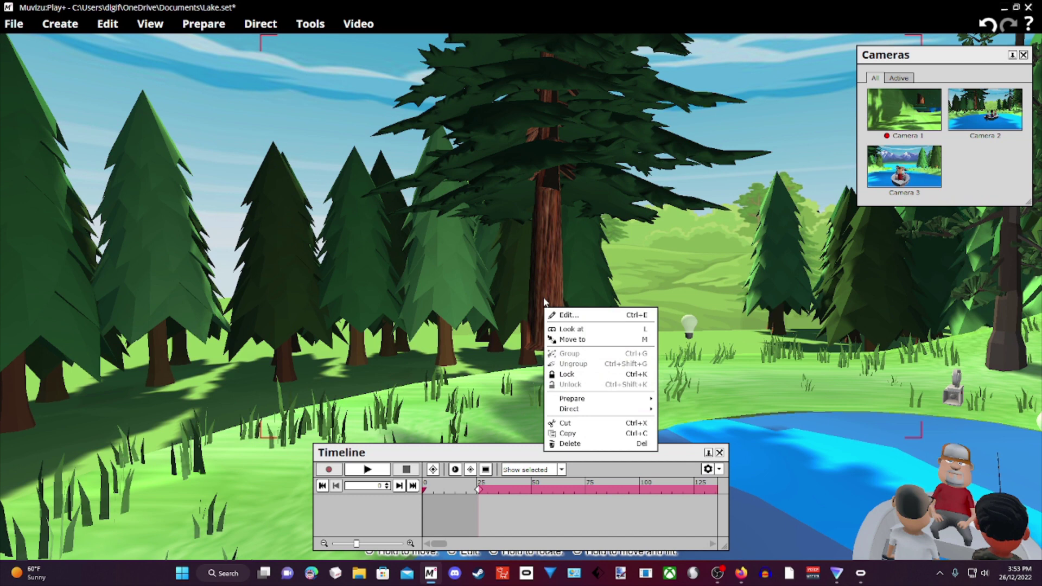
{"action": "mouse_move", "coordinate": [597, 399]}
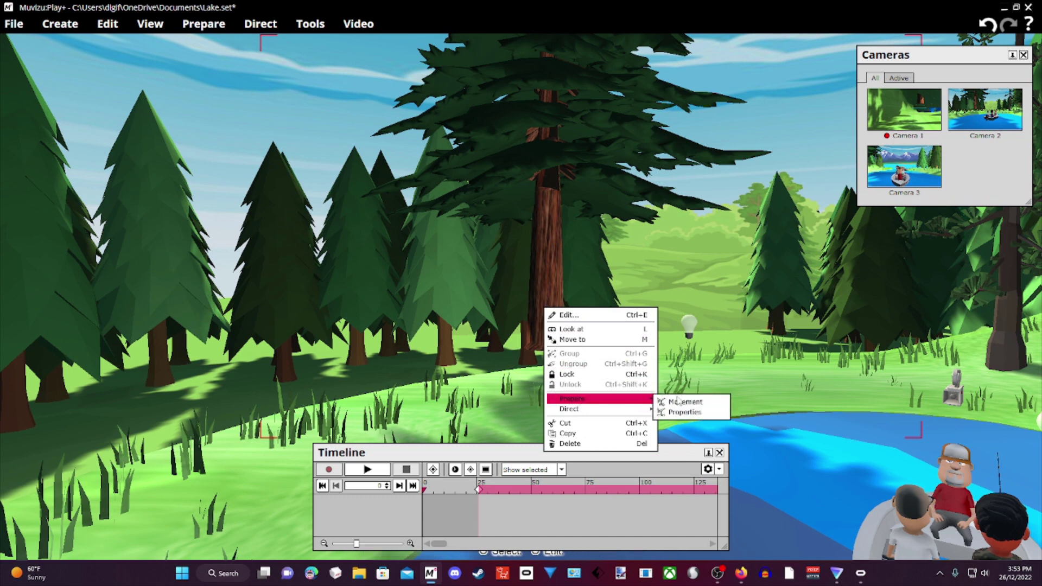
{"action": "left_click", "coordinate": [686, 402]}
{"action": "left_click", "coordinate": [128, 91]}
{"action": "left_click", "coordinate": [128, 108]}
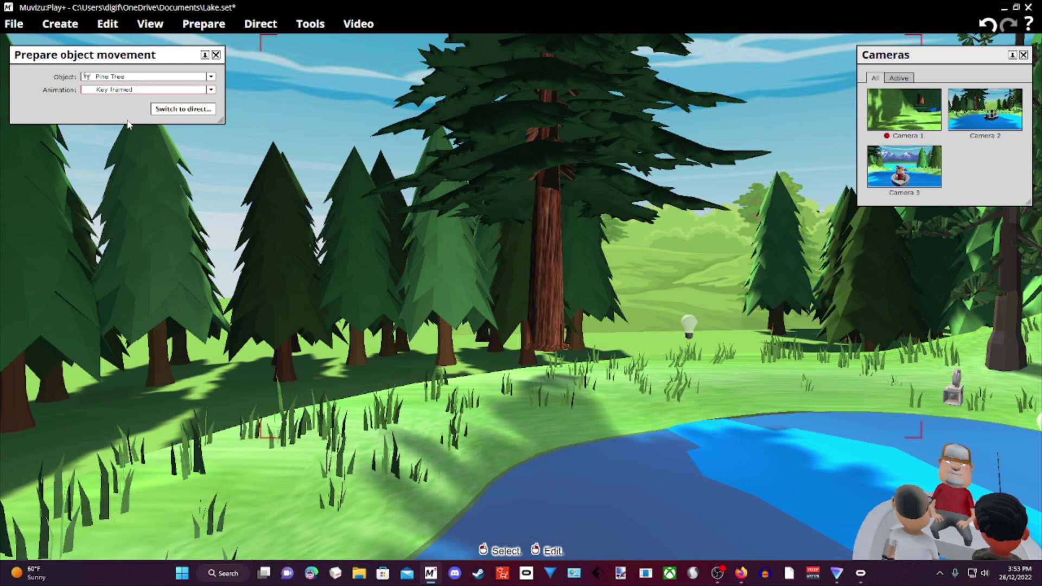
{"action": "left_click", "coordinate": [167, 110]}
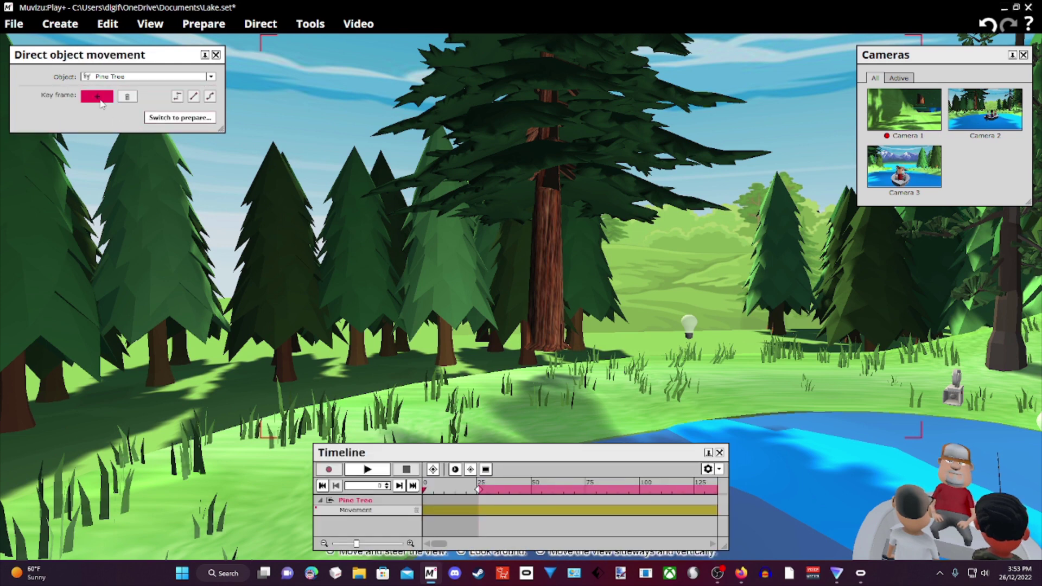
{"action": "left_click", "coordinate": [100, 98]}
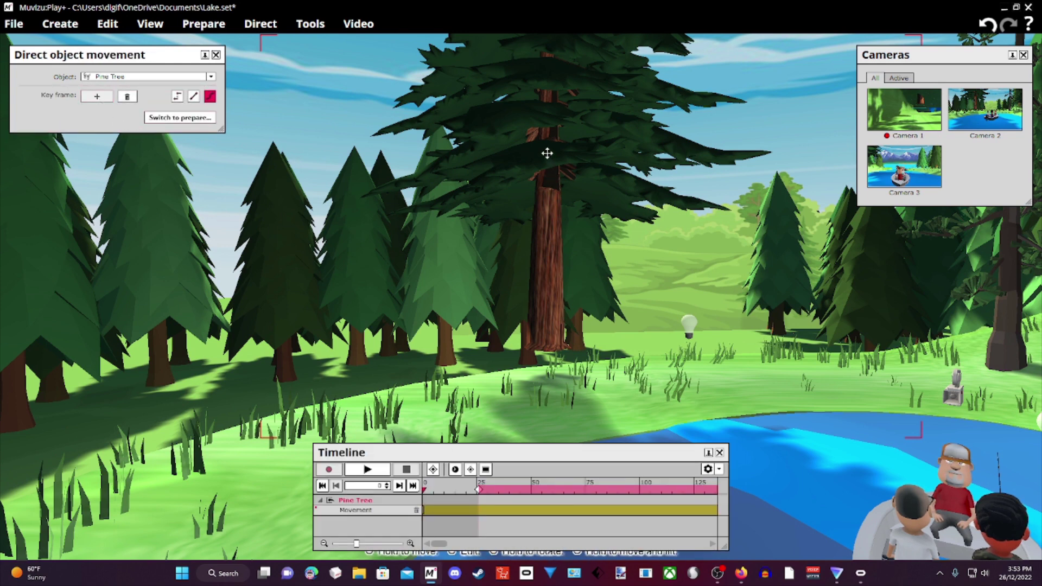
Move the pasted pine closer so its trunk stands on the lake bank, and lock it in place.
{"action": "left_click", "coordinate": [547, 142]}
{"action": "left_click_drag", "start_coordinate": [547, 153], "coordinate": [544, 182]}
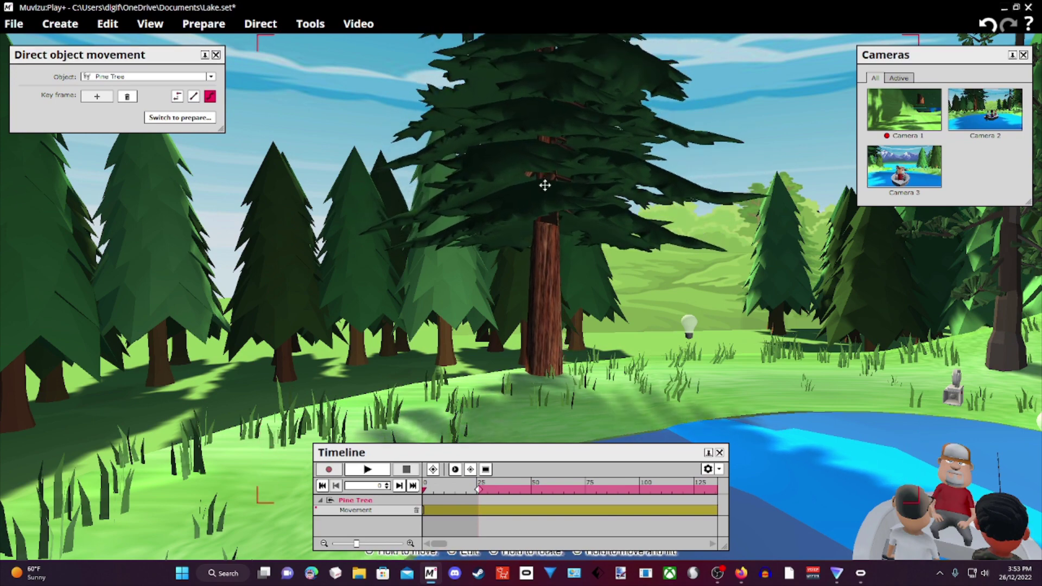
{"action": "middle_click_drag", "start_coordinate": [560, 380], "coordinate": [565, 390]}
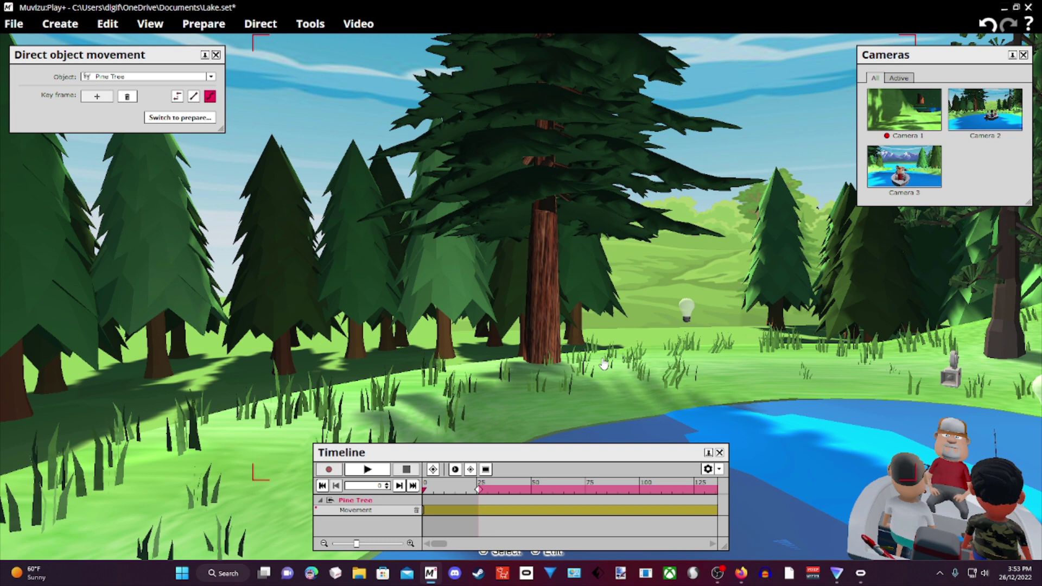
{"action": "right_click", "coordinate": [545, 252]}
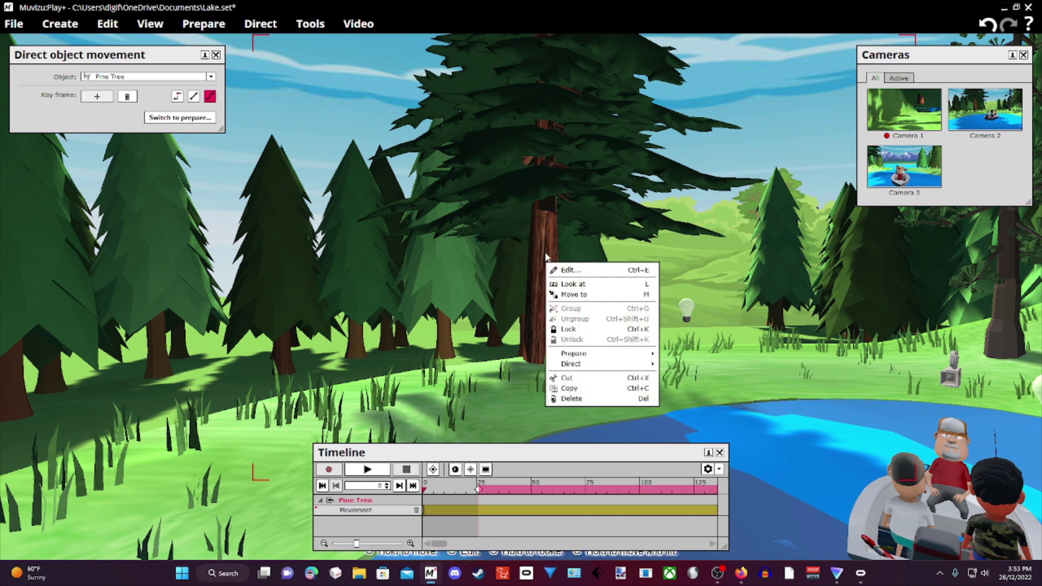
{"action": "left_click", "coordinate": [592, 330]}
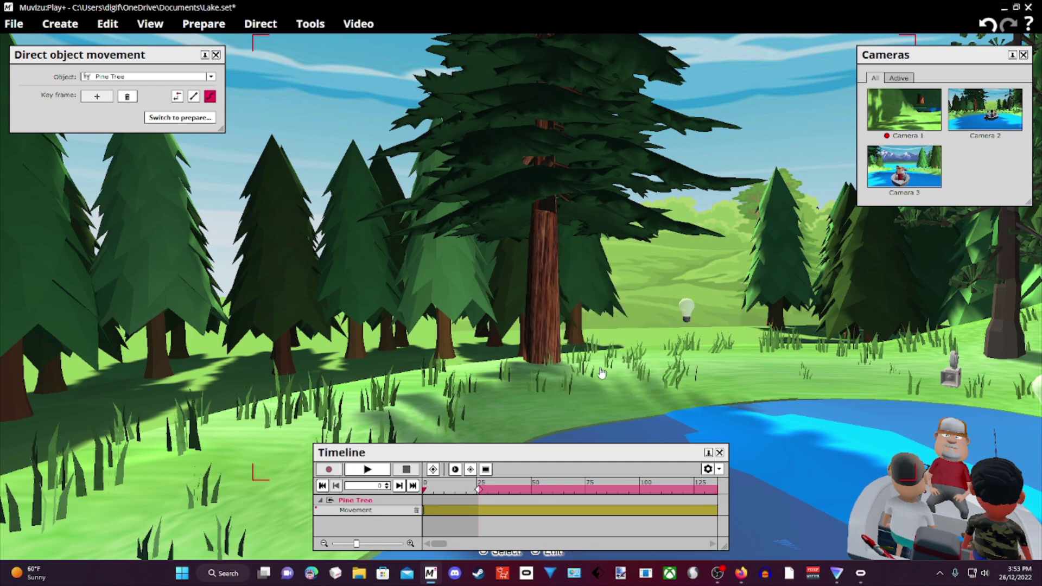
Examine the locked pine's placement on the bank from close up and from a different side.
{"action": "mouse_move", "coordinate": [597, 370]}
{"action": "middle_mouse_down"}
{"action": "mouse_move", "coordinate": [622, 375]}
{"action": "mouse_move", "coordinate": [600, 377]}
{"action": "middle_mouse_up"}
{"action": "right_click_drag", "start_coordinate": [600, 377], "coordinate": [616, 351]}
{"action": "mouse_move", "coordinate": [607, 365]}
{"action": "middle_mouse_down"}
{"action": "mouse_move", "coordinate": [624, 369]}
{"action": "mouse_move", "coordinate": [564, 370]}
{"action": "mouse_move", "coordinate": [611, 369]}
{"action": "middle_mouse_up"}
{"action": "left_click_drag", "start_coordinate": [610, 369], "coordinate": [770, 272]}
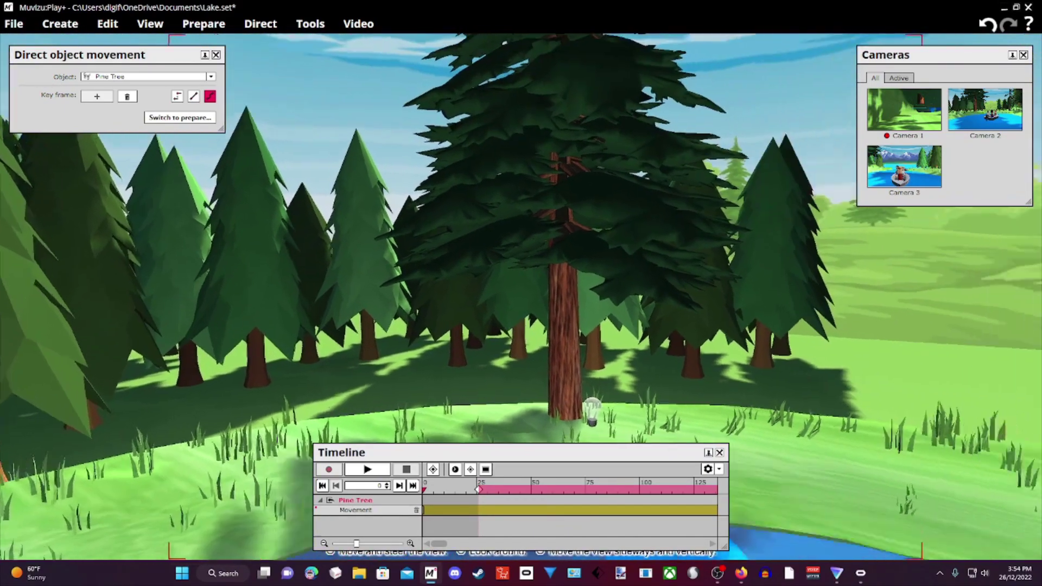
{"action": "left_click_drag", "start_coordinate": [565, 326], "coordinate": [586, 328]}
{"action": "right_click_drag", "start_coordinate": [586, 328], "coordinate": [591, 287]}
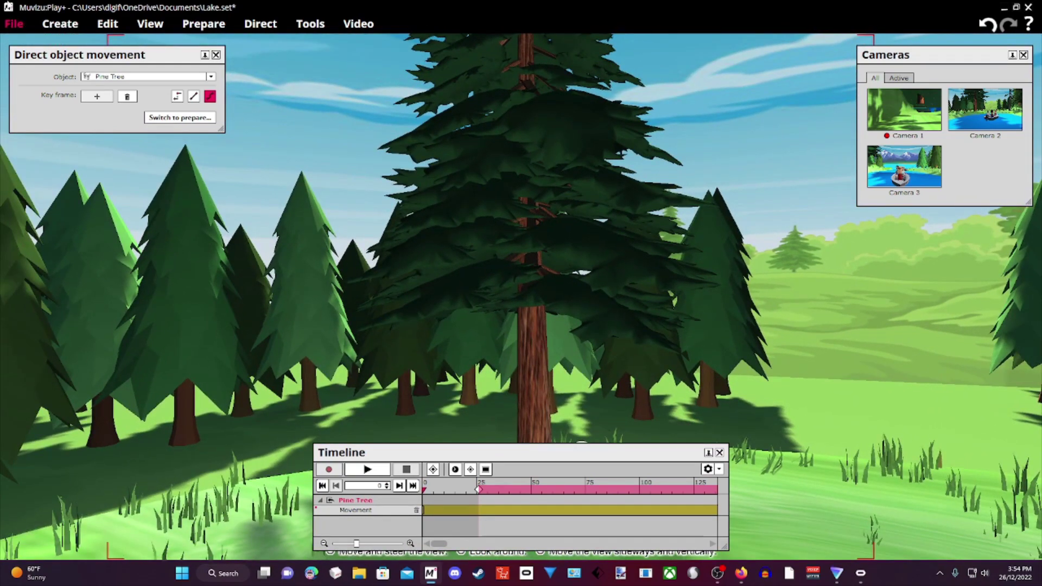
Save the lake set under its current file name.
{"action": "left_click", "coordinate": [15, 26]}
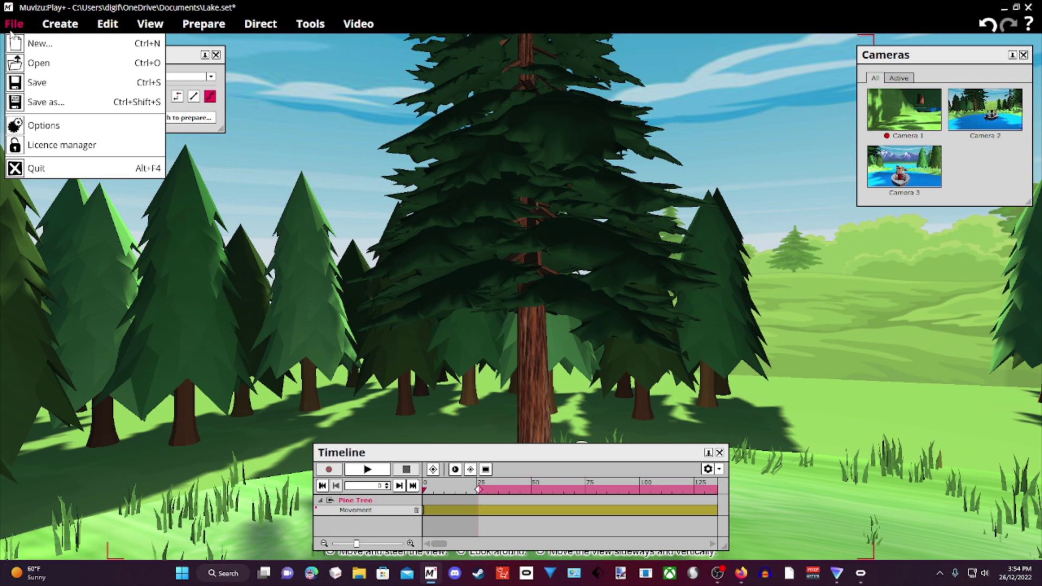
{"action": "left_click", "coordinate": [18, 83]}
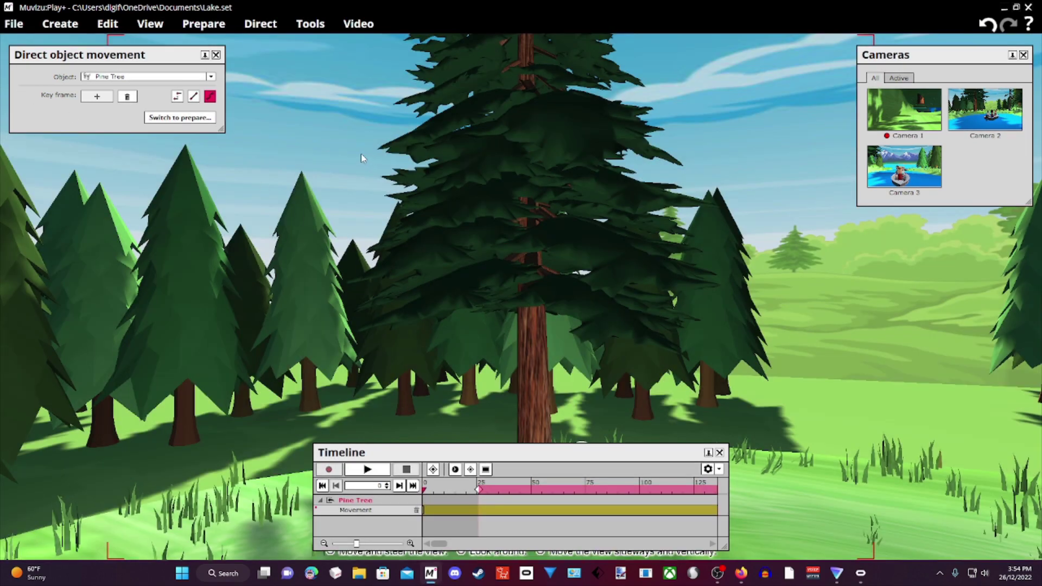
Examine the far end of the lake, where the water meets the two banks and the mountain backdrop.
{"action": "right_click_drag", "start_coordinate": [361, 154], "coordinate": [429, 201]}
{"action": "left_click_drag", "start_coordinate": [355, 114], "coordinate": [326, 141]}
{"action": "left_click_drag", "start_coordinate": [295, 68], "coordinate": [293, 68]}
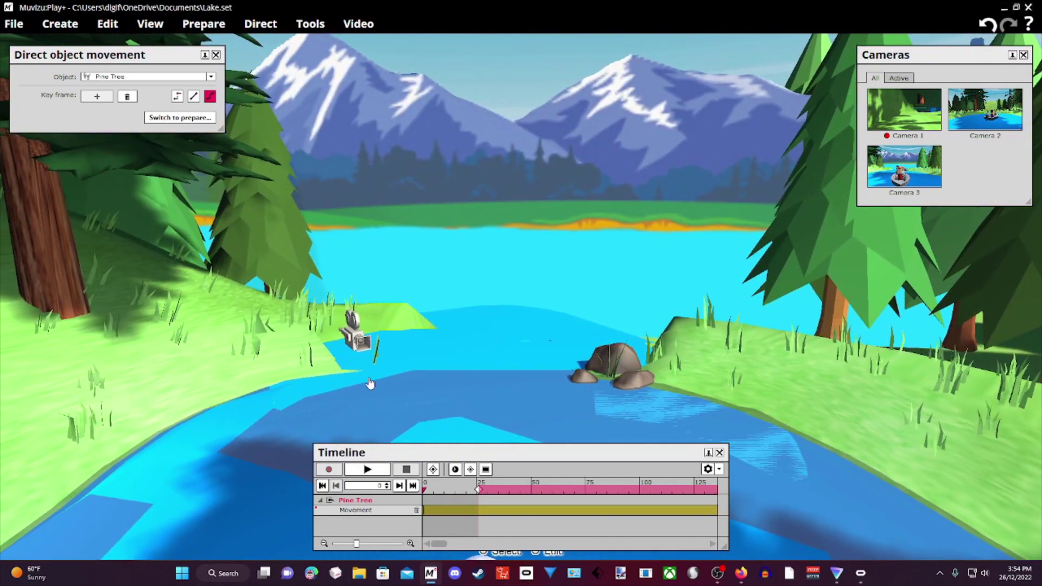
{"action": "left_click_drag", "start_coordinate": [612, 369], "coordinate": [993, 456]}
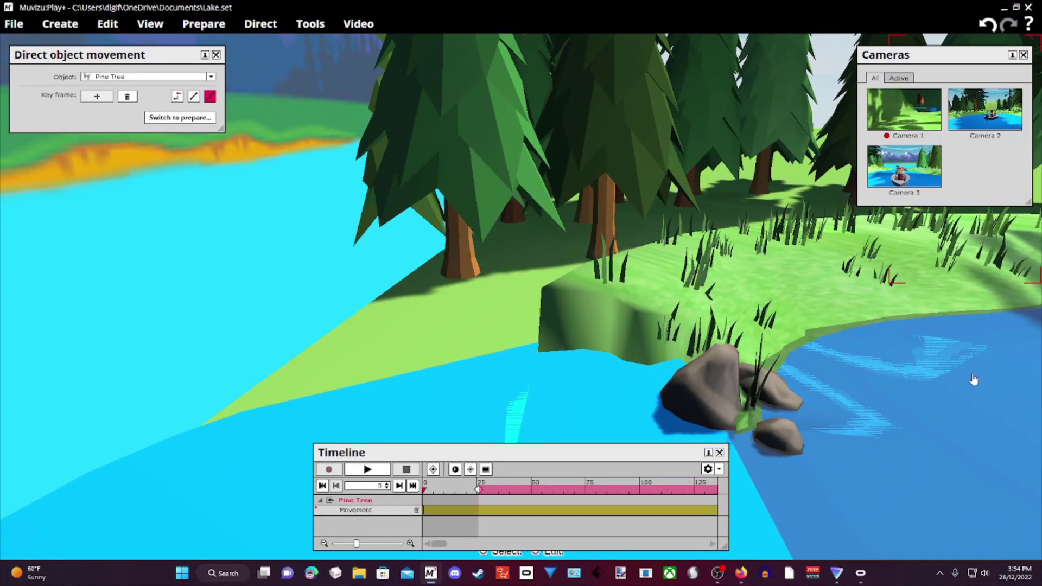
{"action": "left_click_drag", "start_coordinate": [689, 353], "coordinate": [759, 355]}
{"action": "left_click_drag", "start_coordinate": [711, 318], "coordinate": [751, 387]}
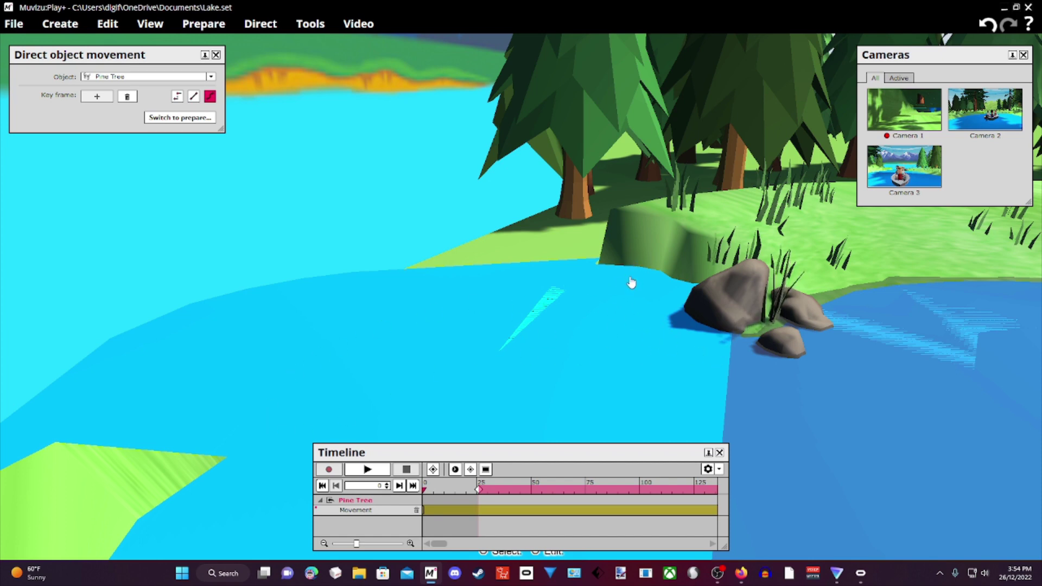
{"action": "left_click_drag", "start_coordinate": [628, 276], "coordinate": [528, 353]}
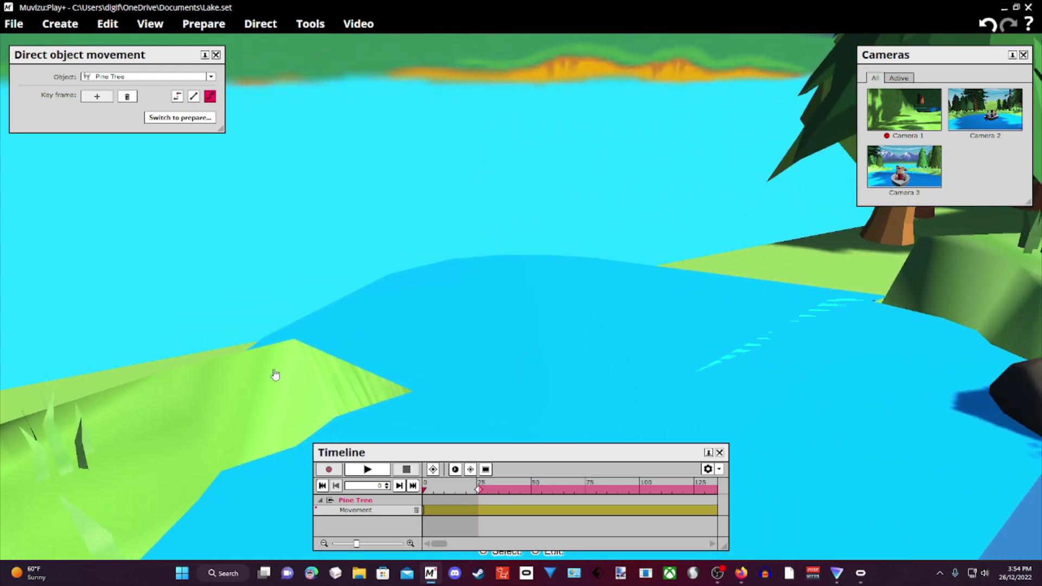
{"action": "left_click_drag", "start_coordinate": [718, 372], "coordinate": [564, 270]}
{"action": "scroll", "coordinate": [803, 517], "scroll_direction": "down", "scroll_amount": 5}
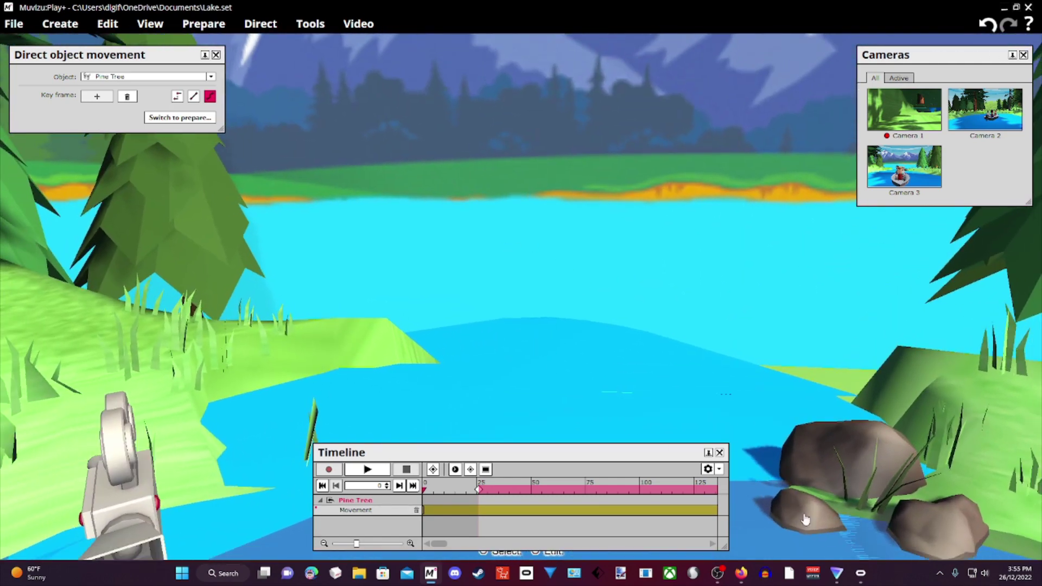
{"action": "scroll", "coordinate": [805, 520], "scroll_direction": "down", "scroll_amount": 2}
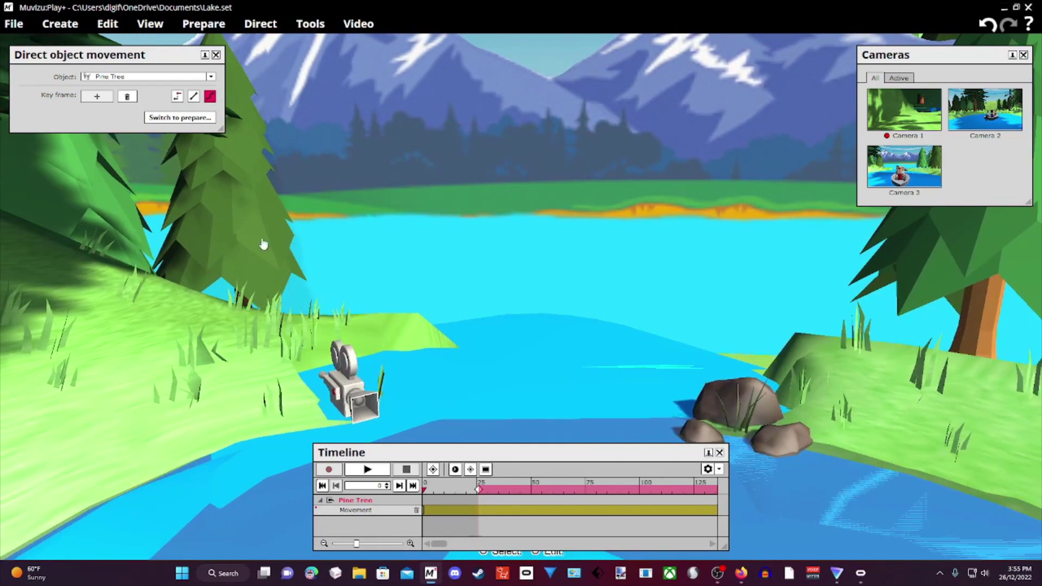
Examine the rocks, the camera on the shore and the pines along both banks from several angles and distances.
{"action": "left_click_drag", "start_coordinate": [790, 484], "coordinate": [778, 454]}
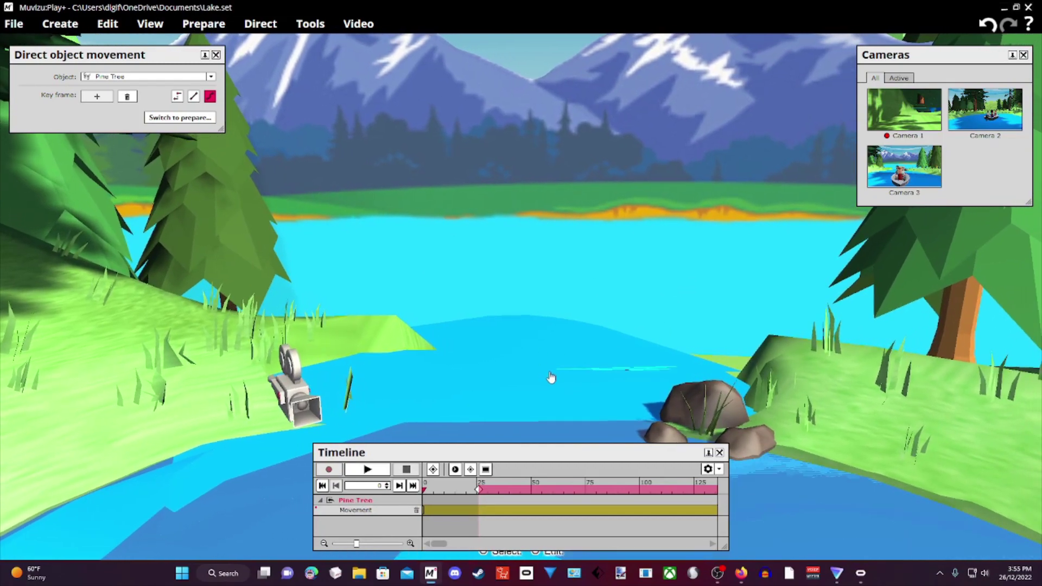
{"action": "left_click_drag", "start_coordinate": [551, 377], "coordinate": [604, 333]}
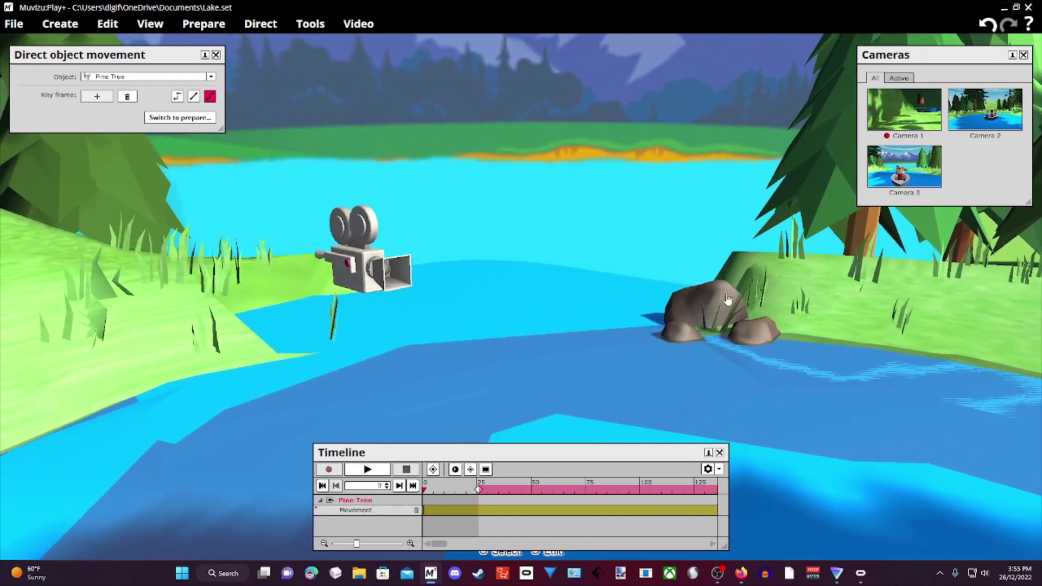
{"action": "left_click_drag", "start_coordinate": [757, 315], "coordinate": [702, 360]}
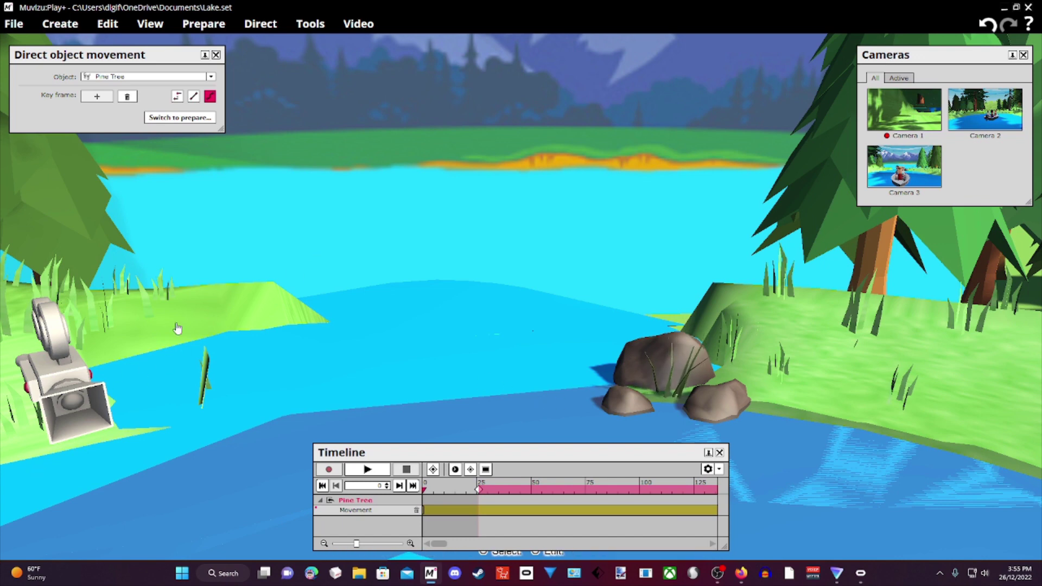
{"action": "left_click_drag", "start_coordinate": [213, 440], "coordinate": [500, 349]}
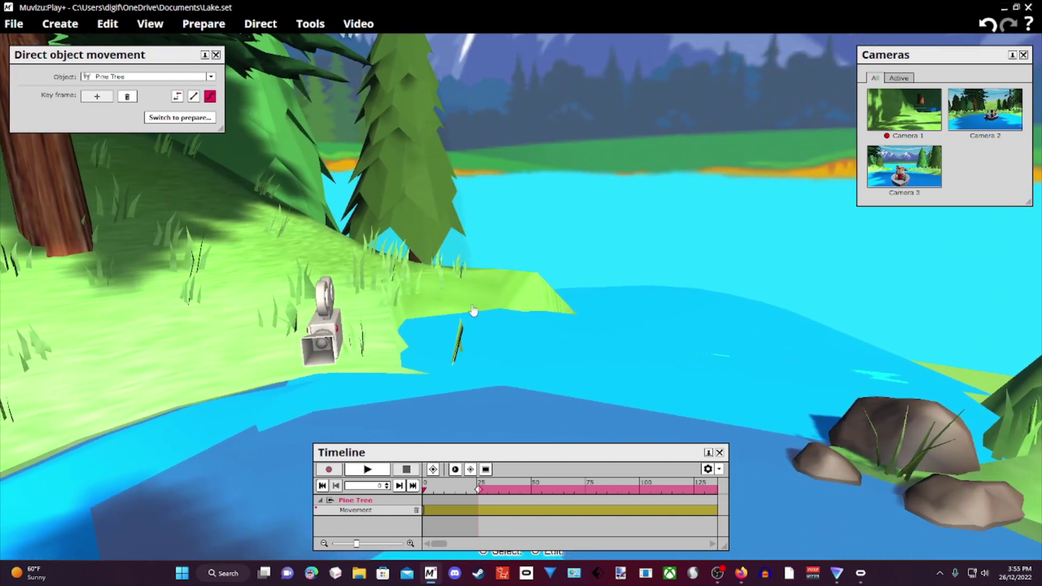
{"action": "middle_click_drag", "start_coordinate": [455, 337], "coordinate": [401, 372]}
{"action": "left_click_drag", "start_coordinate": [521, 293], "coordinate": [597, 277]}
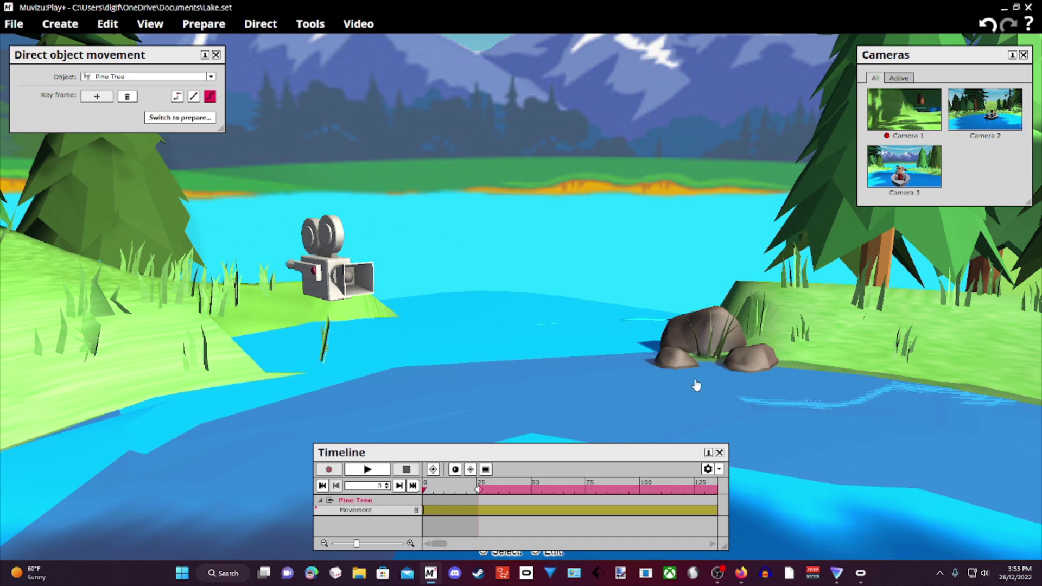
{"action": "right_click_drag", "start_coordinate": [886, 444], "coordinate": [1015, 434]}
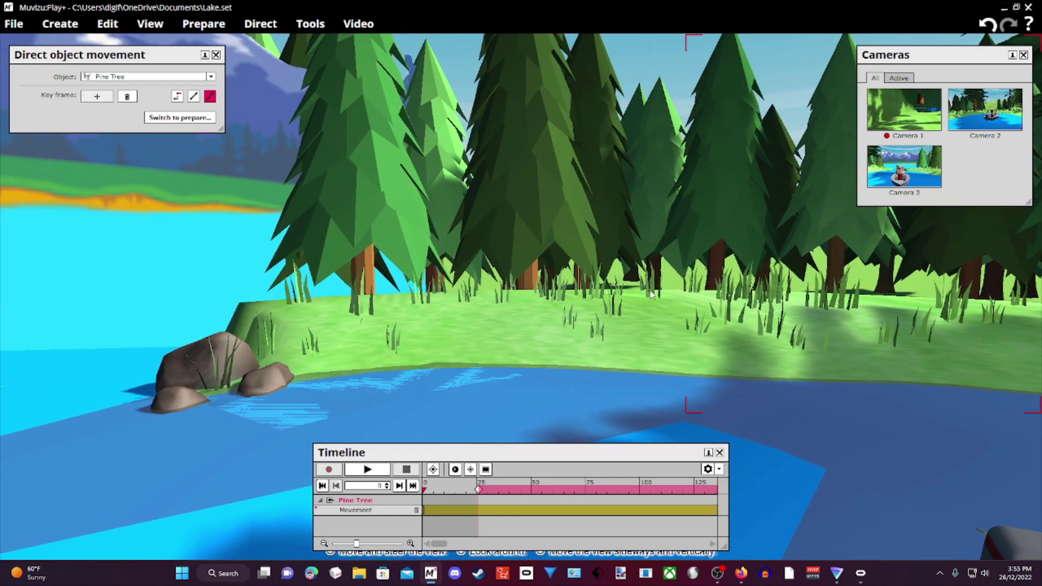
{"action": "right_click_drag", "start_coordinate": [903, 440], "coordinate": [803, 439]}
{"action": "middle_click_drag", "start_coordinate": [804, 439], "coordinate": [592, 438]}
{"action": "right_click_drag", "start_coordinate": [592, 439], "coordinate": [668, 438]}
{"action": "middle_click_drag", "start_coordinate": [668, 437], "coordinate": [624, 469]}
{"action": "right_click_drag", "start_coordinate": [887, 439], "coordinate": [882, 430]}
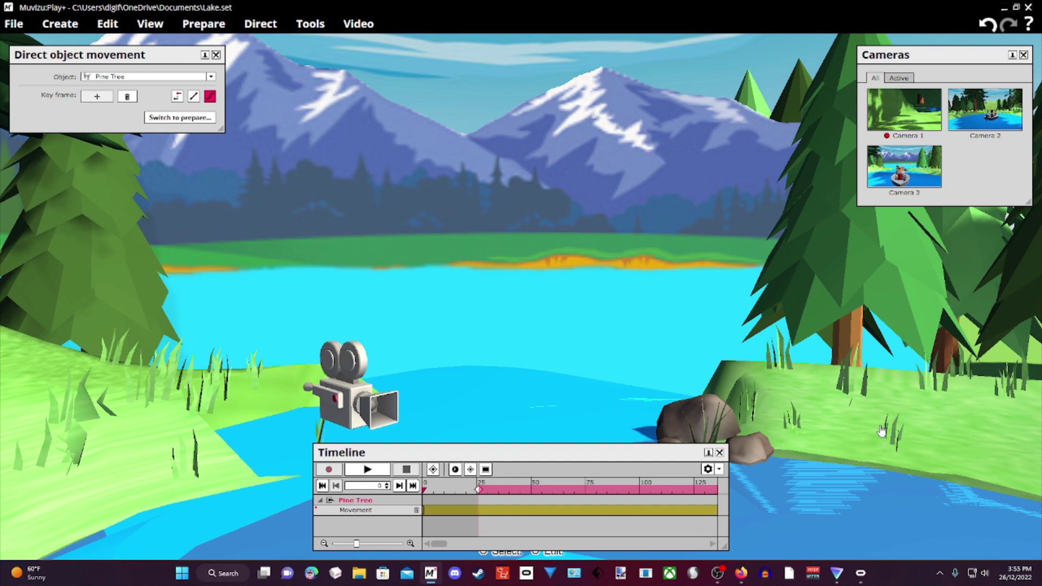
{"action": "scroll", "coordinate": [679, 319], "scroll_direction": "down", "scroll_amount": 10}
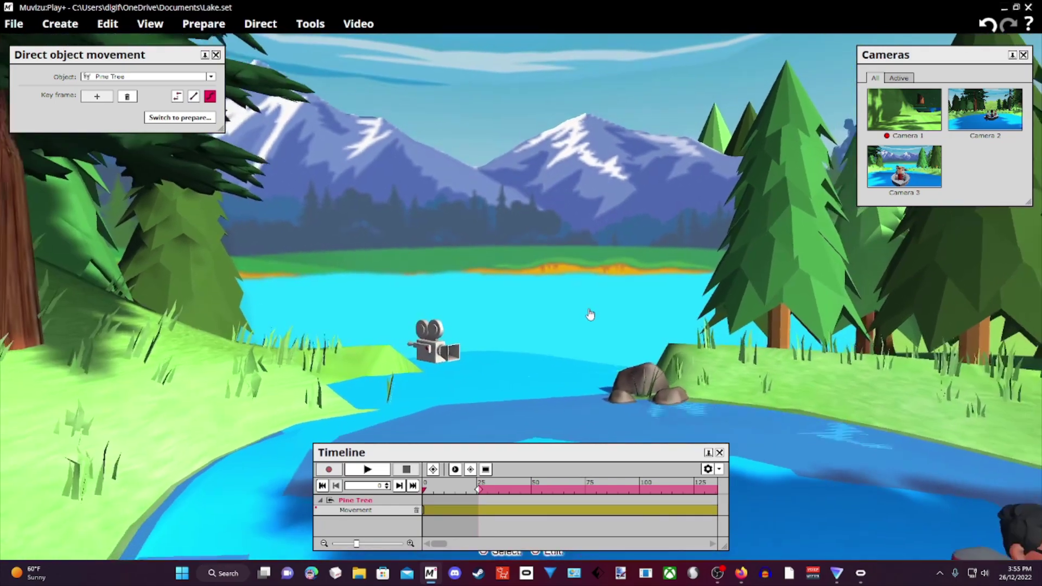
{"action": "scroll", "coordinate": [591, 315], "scroll_direction": "down", "scroll_amount": 4}
Select the Super-wide mountain backdrop and examine how its edges blend with the sky, the lake and the surrounding pines.
{"action": "right_click_drag", "start_coordinate": [591, 315], "coordinate": [610, 317]}
{"action": "left_click", "coordinate": [609, 316]}
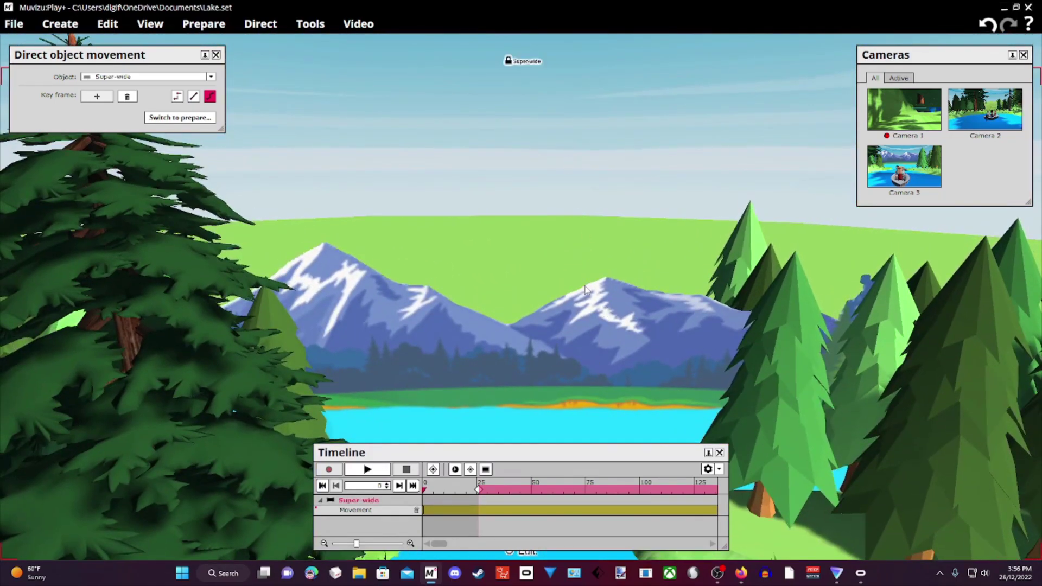
{"action": "left_click_drag", "start_coordinate": [588, 203], "coordinate": [606, 303]}
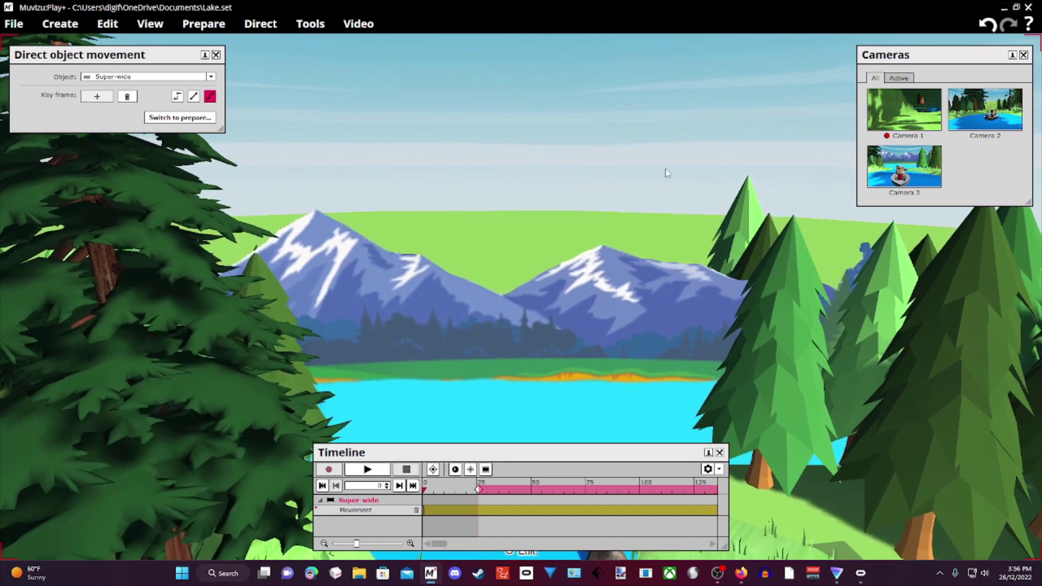
{"action": "middle_click_drag", "start_coordinate": [571, 200], "coordinate": [581, 307]}
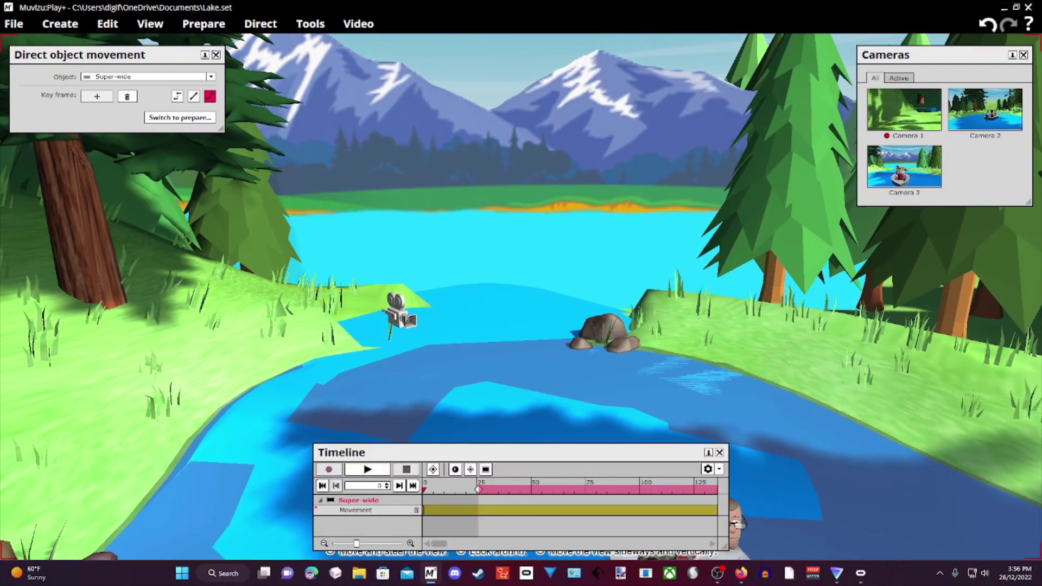
{"action": "right_click_drag", "start_coordinate": [576, 260], "coordinate": [749, 228]}
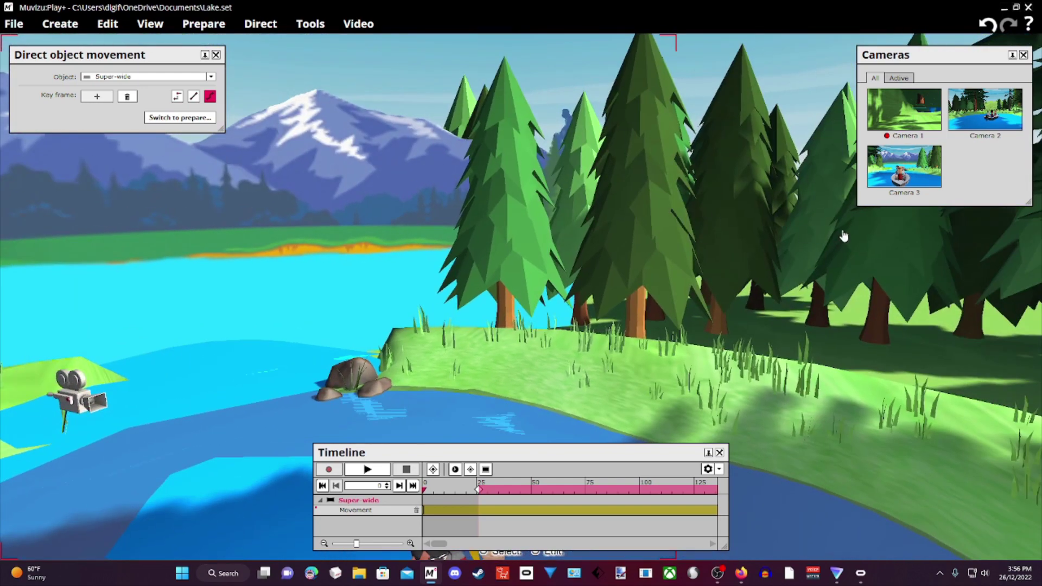
{"action": "right_click_drag", "start_coordinate": [617, 360], "coordinate": [451, 191]}
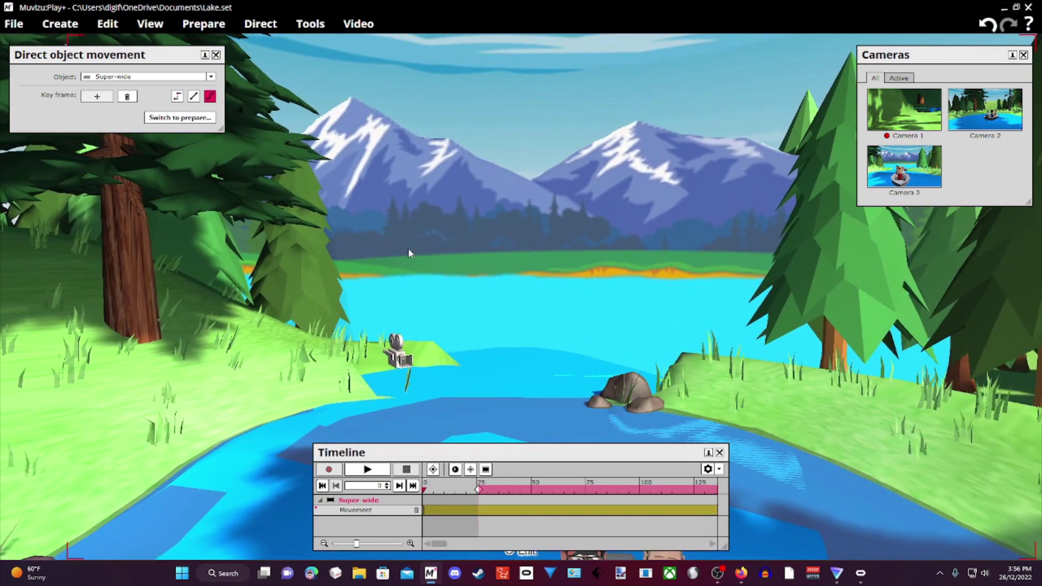
{"action": "middle_click_drag", "start_coordinate": [753, 461], "coordinate": [704, 382]}
{"action": "left_click_drag", "start_coordinate": [706, 383], "coordinate": [578, 362]}
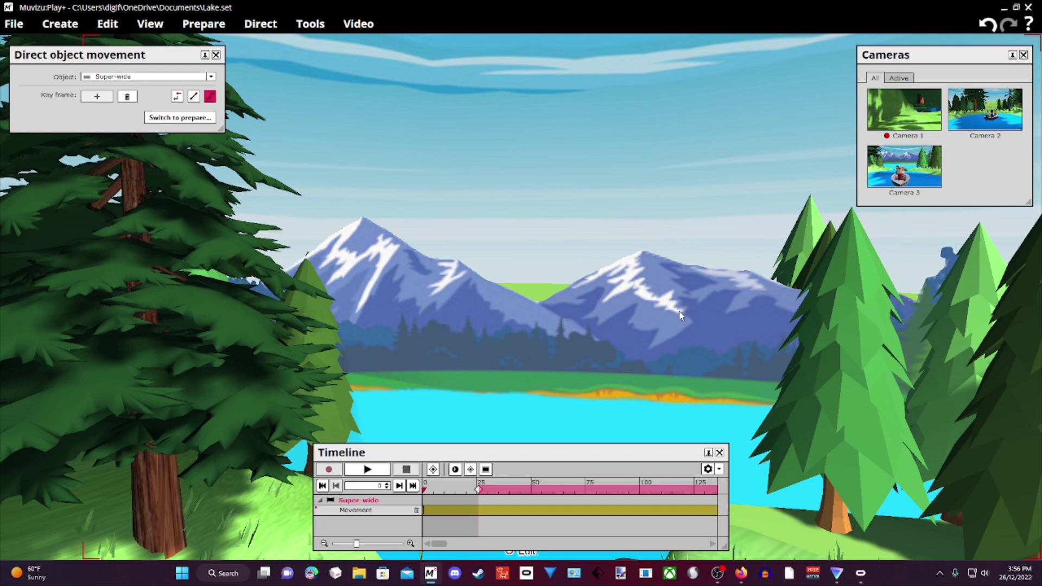
{"action": "middle_click_drag", "start_coordinate": [681, 316], "coordinate": [599, 570]}
{"action": "middle_click_drag", "start_coordinate": [599, 325], "coordinate": [619, 312]}
{"action": "right_click_drag", "start_coordinate": [618, 312], "coordinate": [722, 312]}
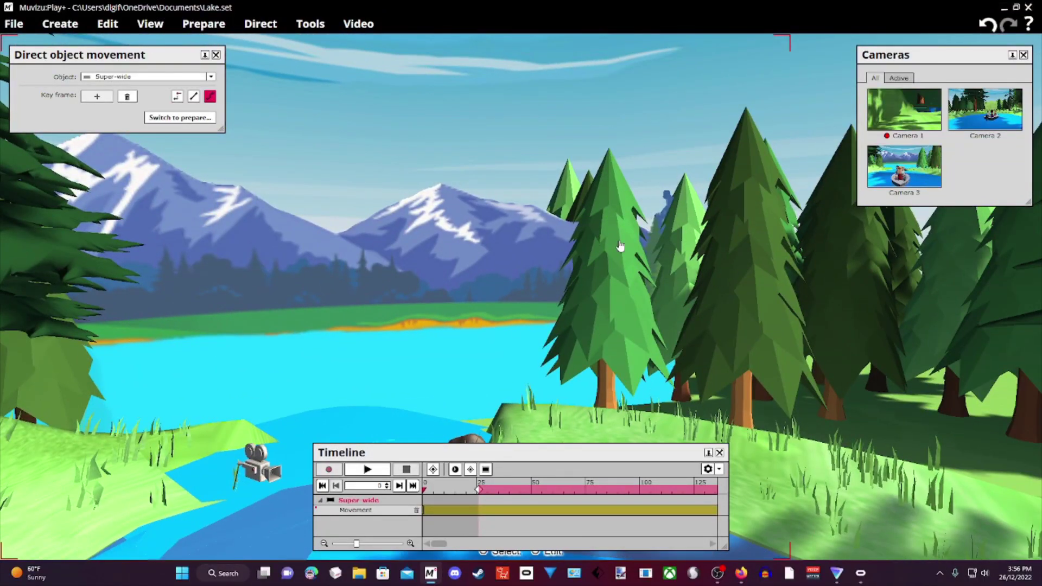
Copy the locked trees_064 pine group on the bank and paste a duplicate into the set.
{"action": "left_click", "coordinate": [755, 326]}
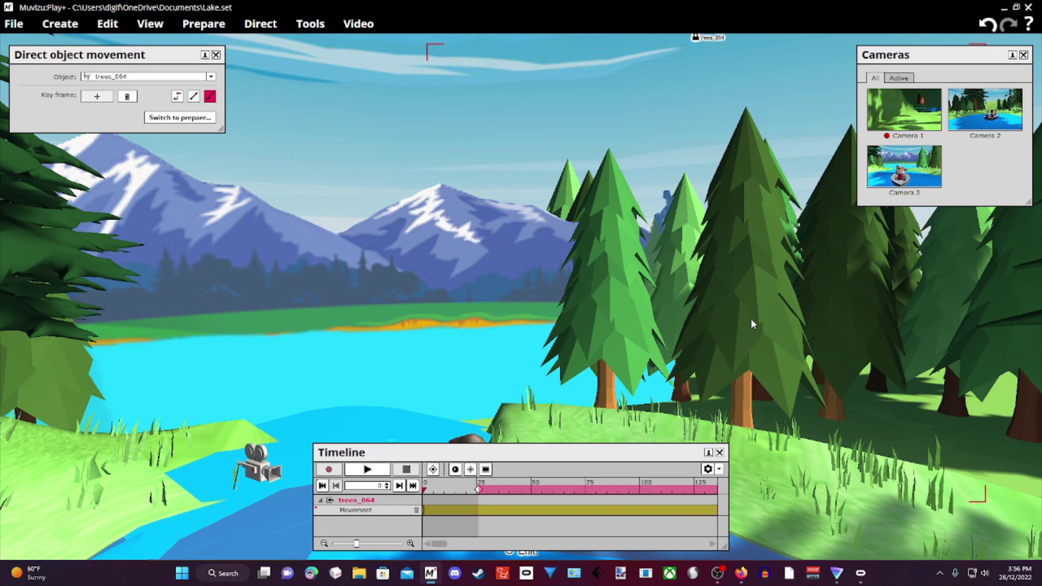
{"action": "right_click", "coordinate": [751, 322]}
{"action": "left_click", "coordinate": [753, 278]}
{"action": "right_click", "coordinate": [753, 279]}
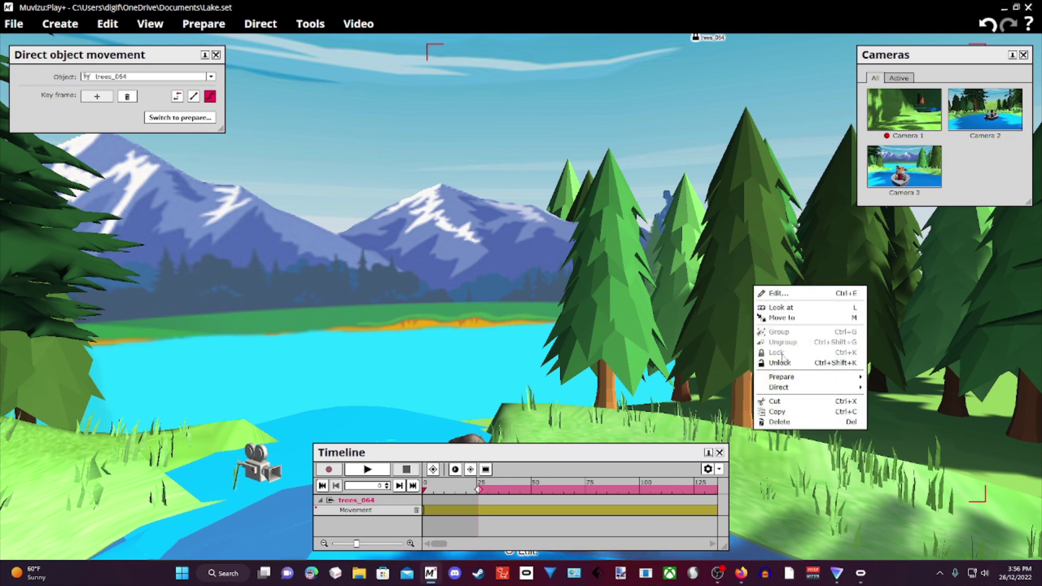
{"action": "left_click", "coordinate": [780, 412]}
{"action": "right_click_drag", "start_coordinate": [779, 412], "coordinate": [778, 413]}
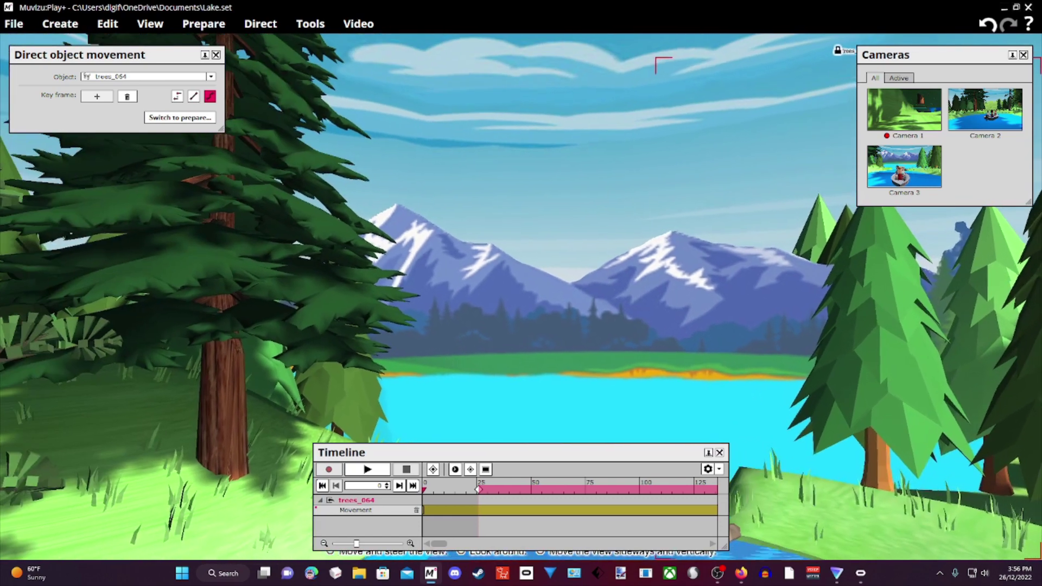
{"action": "left_click", "coordinate": [111, 24]}
{"action": "left_click", "coordinate": [146, 125]}
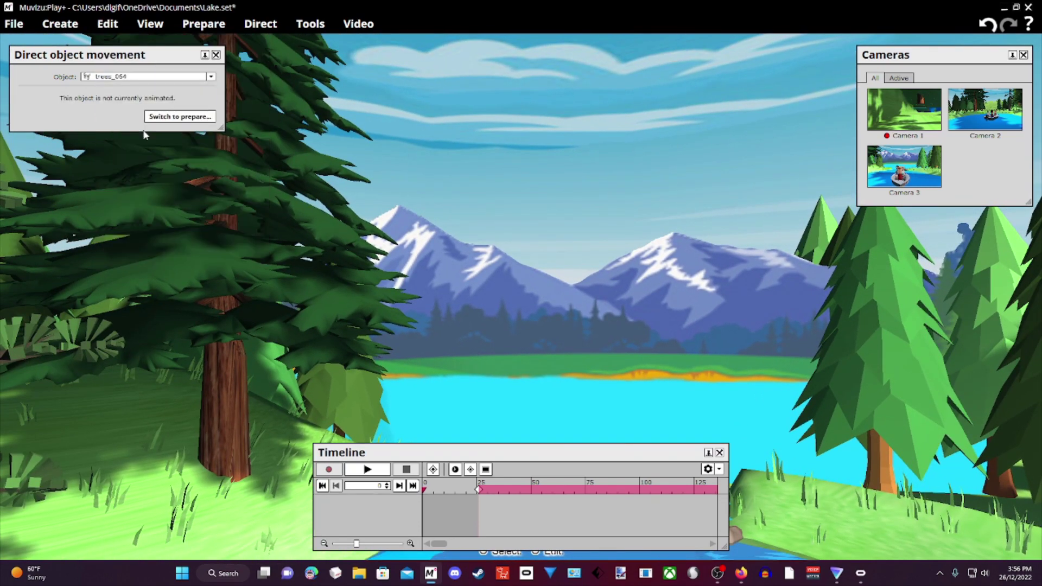
Delete the pasted pine group floating high in the sky.
{"action": "right_click_drag", "start_coordinate": [507, 218], "coordinate": [337, 129]}
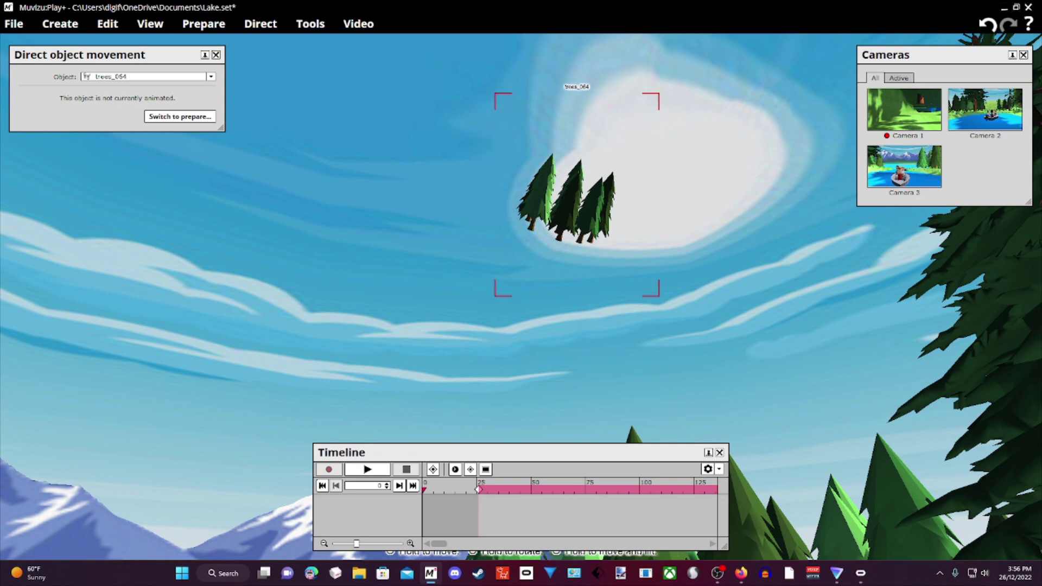
{"action": "right_click", "coordinate": [564, 206]}
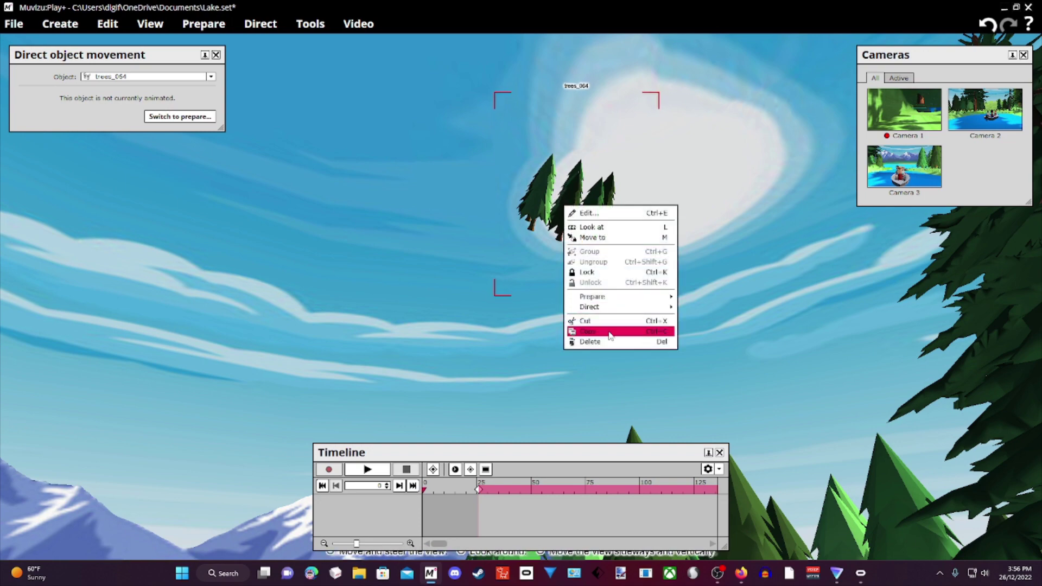
{"action": "left_click", "coordinate": [592, 342]}
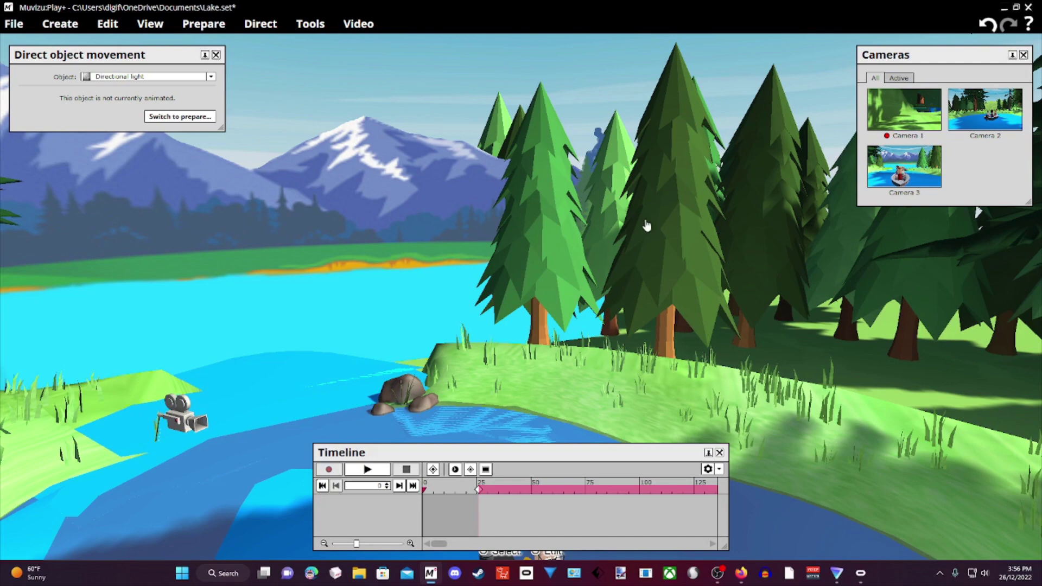
Copy the locked trees_064 pine group beside the lake again, paste a duplicate and find it above the scene.
{"action": "right_click_drag", "start_coordinate": [740, 254], "coordinate": [742, 211]}
{"action": "left_click", "coordinate": [743, 209]}
{"action": "right_click", "coordinate": [742, 209]}
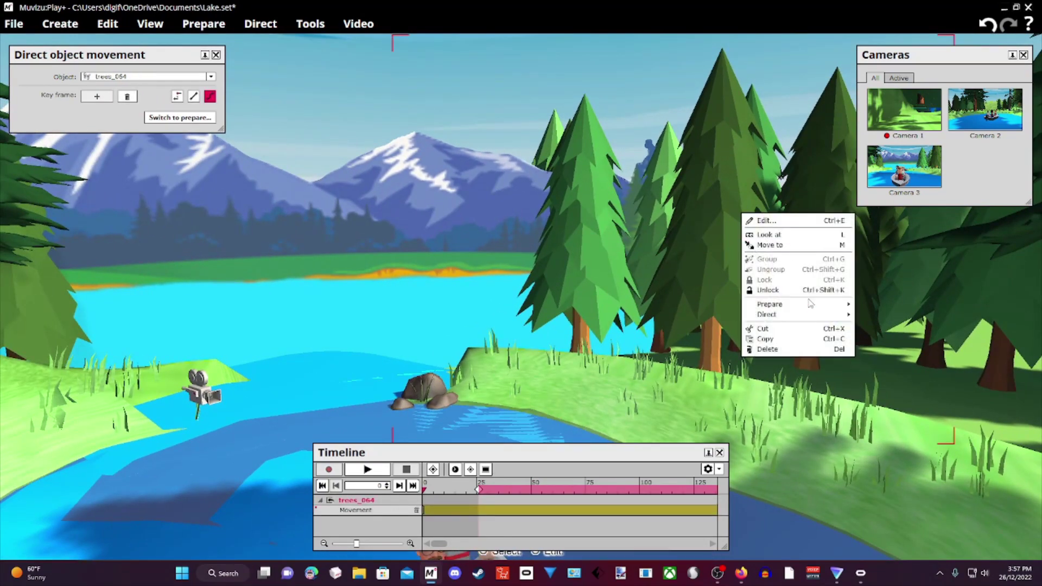
{"action": "left_click", "coordinate": [760, 341]}
{"action": "right_click_drag", "start_coordinate": [650, 391], "coordinate": [644, 384]}
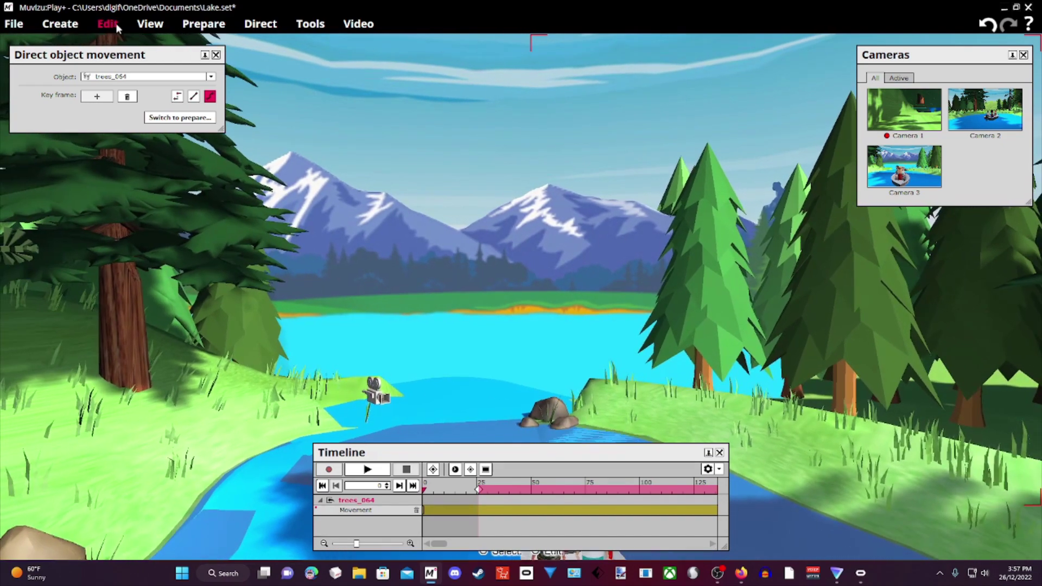
{"action": "left_click", "coordinate": [111, 24]}
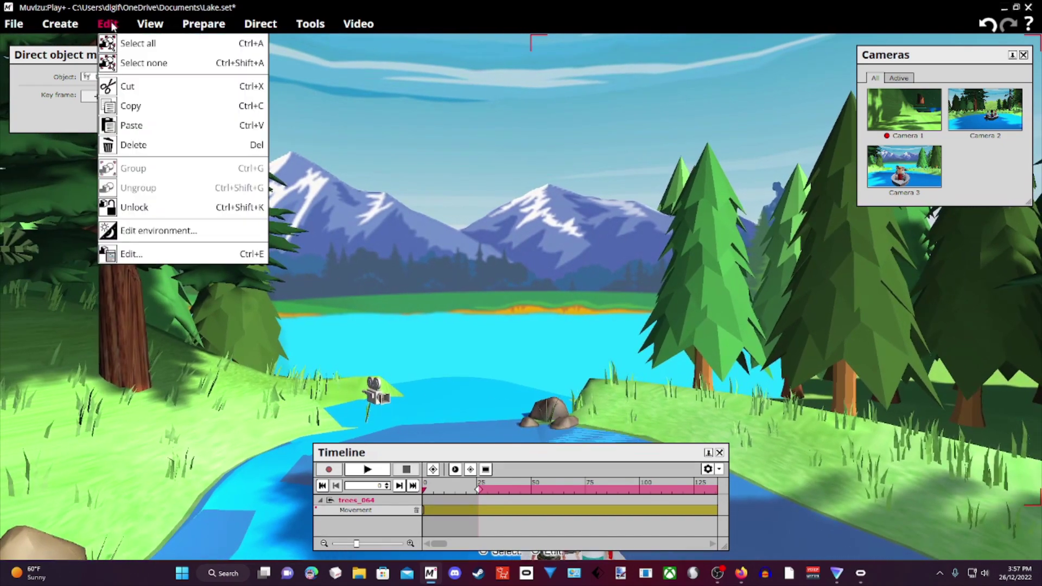
{"action": "left_click", "coordinate": [133, 126]}
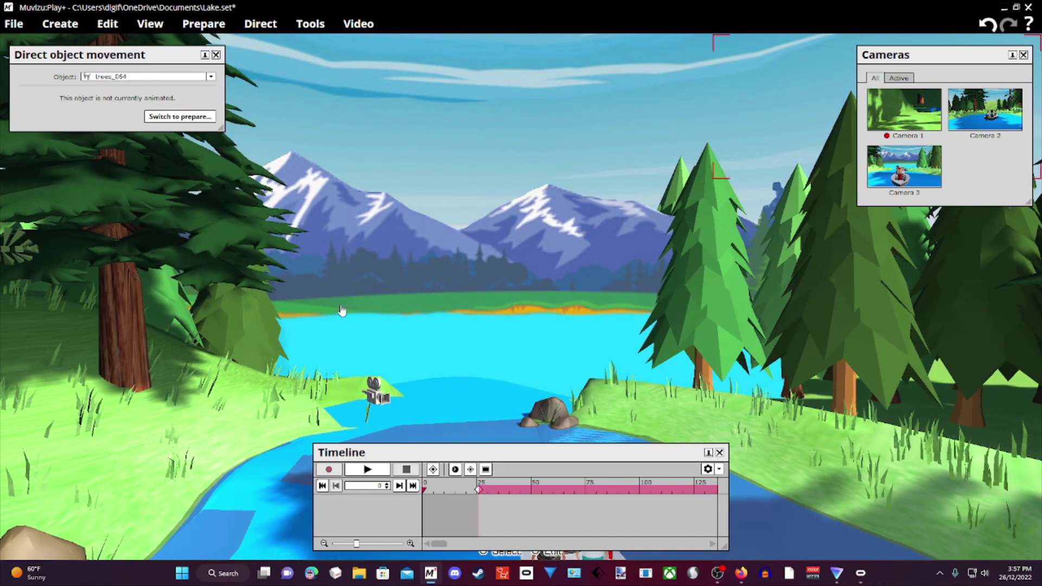
{"action": "right_click_drag", "start_coordinate": [358, 325], "coordinate": [309, 213]}
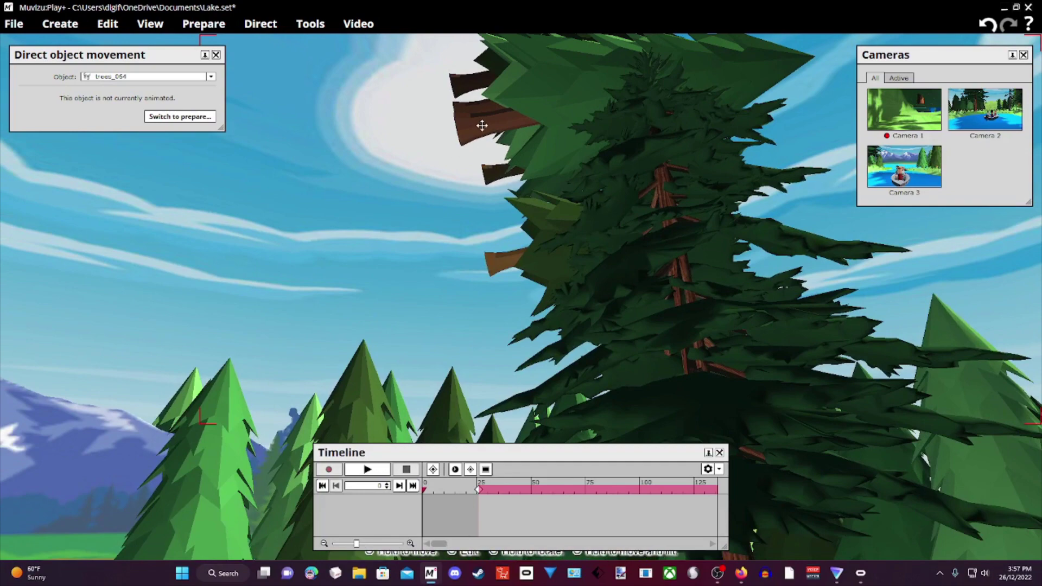
Move the pasted trees_064 pine group clear of the tall dark pine and rotate it until its trunks point downward.
{"action": "left_click_drag", "start_coordinate": [497, 121], "coordinate": [157, 165]}
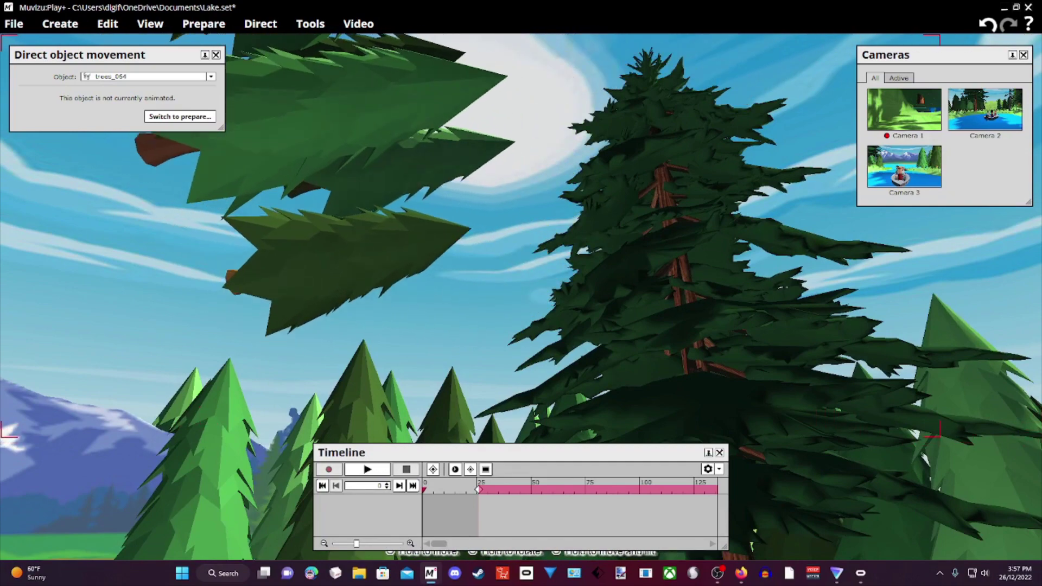
{"action": "right_click_drag", "start_coordinate": [282, 239], "coordinate": [336, 238]}
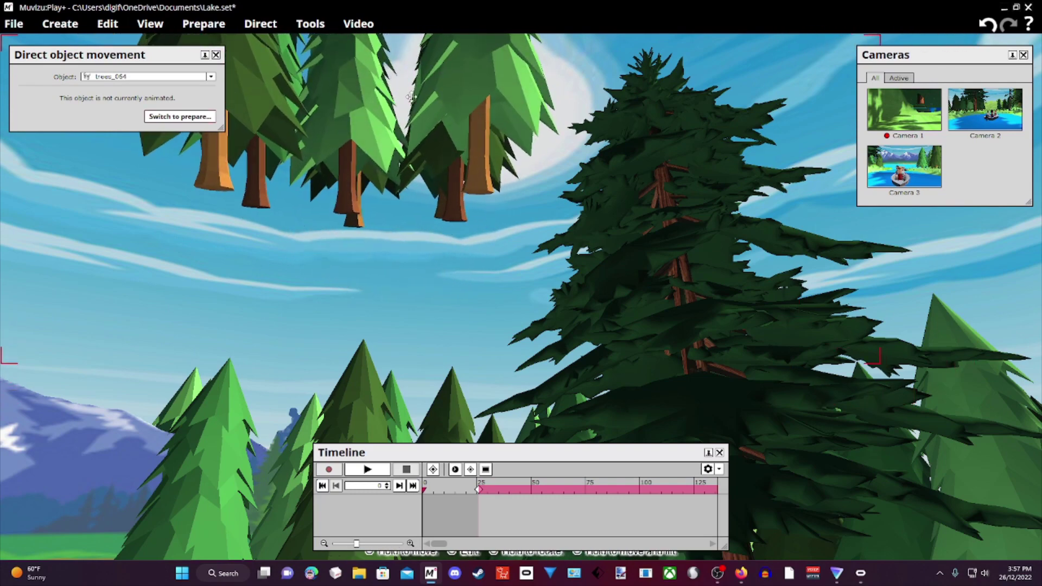
{"action": "right_click_drag", "start_coordinate": [477, 239], "coordinate": [415, 113]}
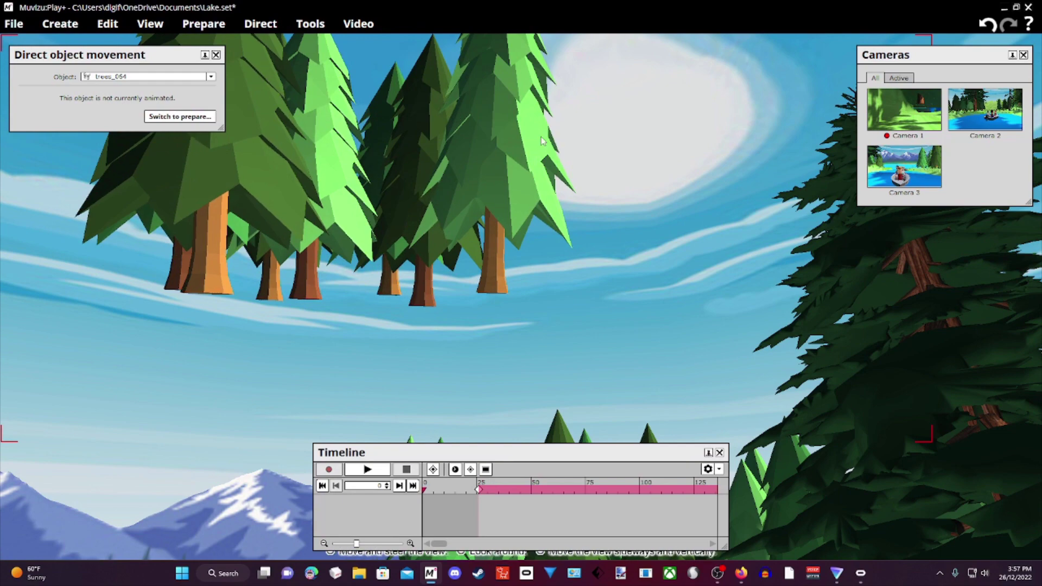
{"action": "right_click_drag", "start_coordinate": [514, 150], "coordinate": [526, 148]}
Turn on Keep upright in the pasted pine group's physics settings and position the group above the lake in front of the mountains.
{"action": "right_click", "coordinate": [531, 158]}
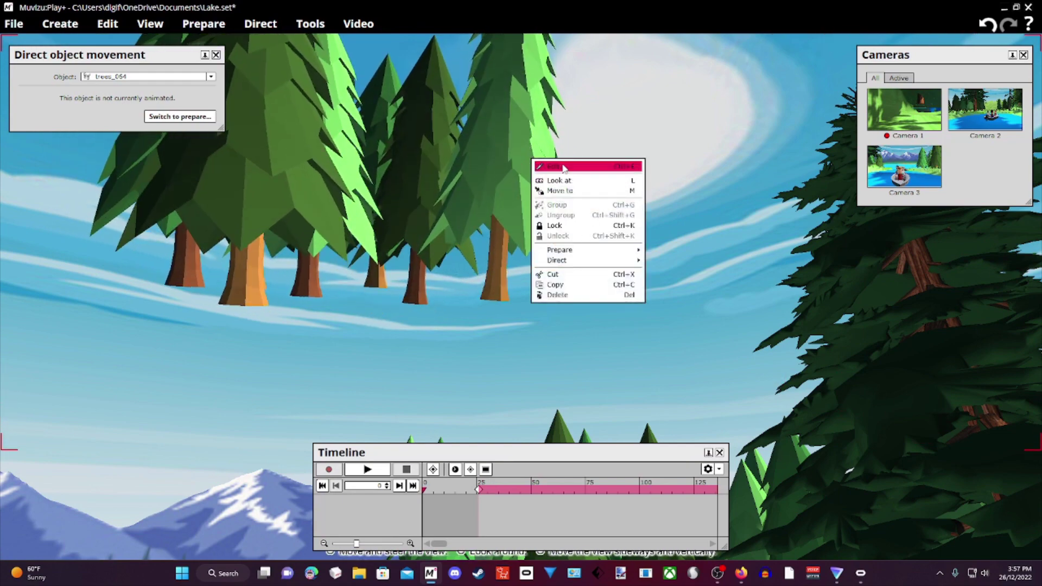
{"action": "left_click", "coordinate": [563, 166]}
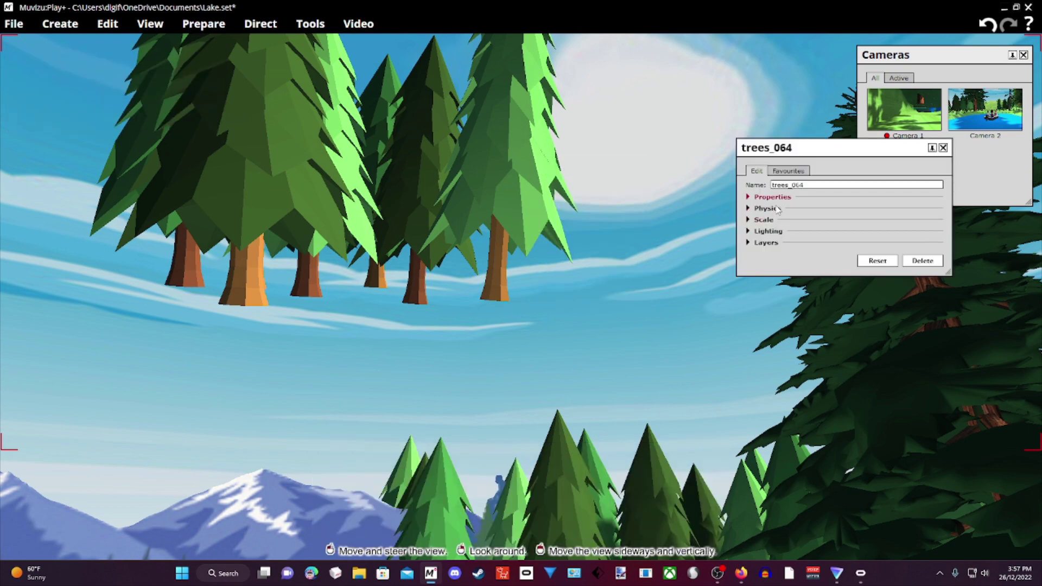
{"action": "left_click", "coordinate": [767, 199]}
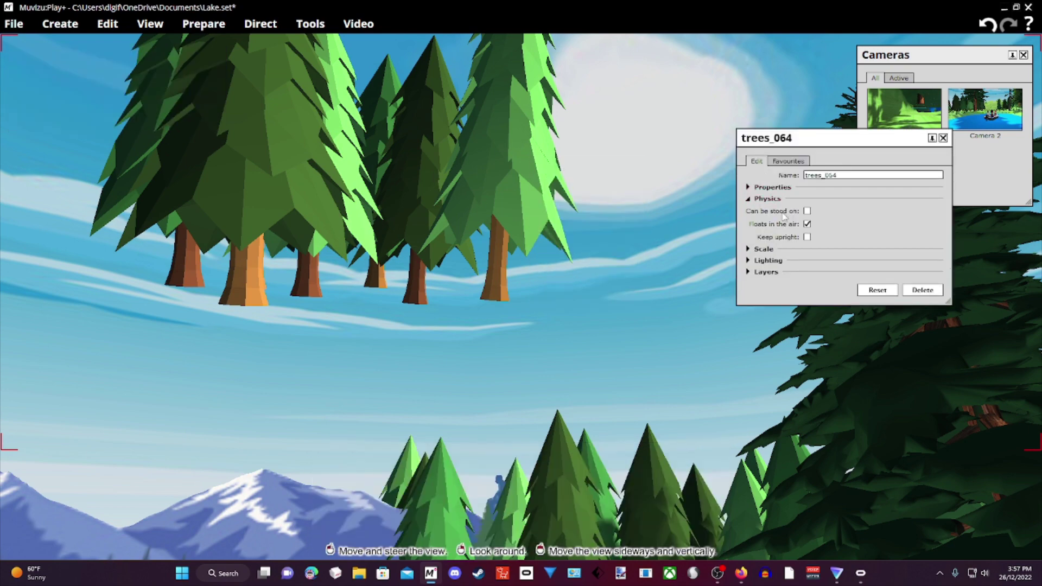
{"action": "left_click", "coordinate": [807, 237]}
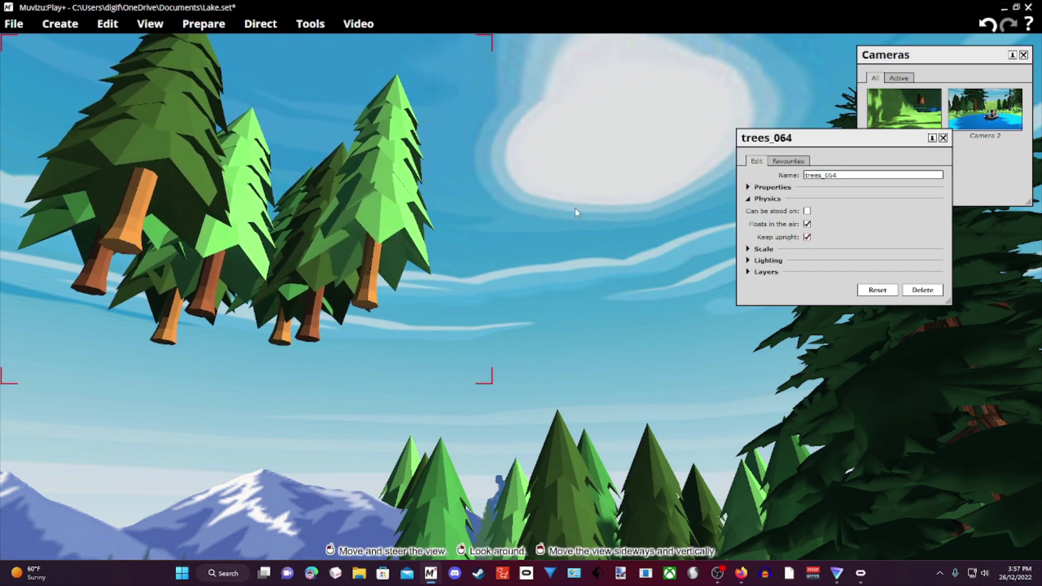
{"action": "right_click_drag", "start_coordinate": [483, 293], "coordinate": [418, 312]}
{"action": "left_click_drag", "start_coordinate": [578, 125], "coordinate": [515, 203]}
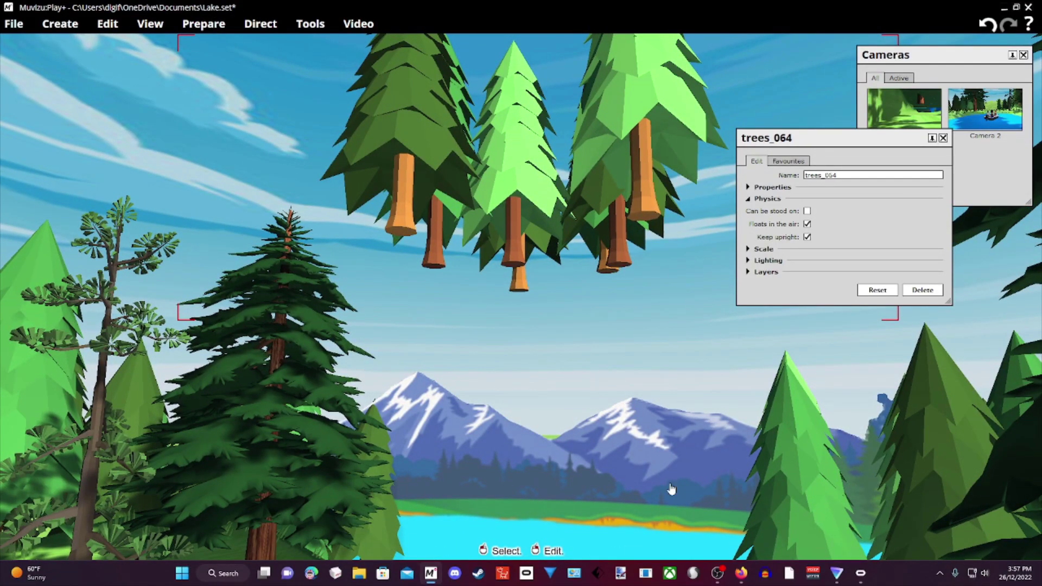
{"action": "left_click_drag", "start_coordinate": [631, 455], "coordinate": [591, 409]}
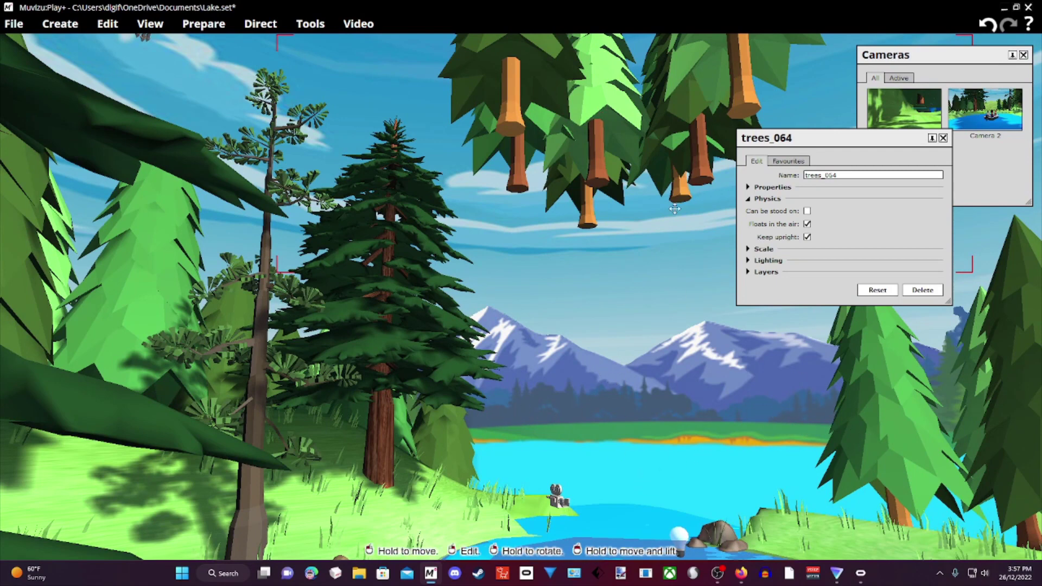
Scale the floating pine group down to 0.9 and place it on the lake's far shore below the mountains.
{"action": "left_click", "coordinate": [763, 249]}
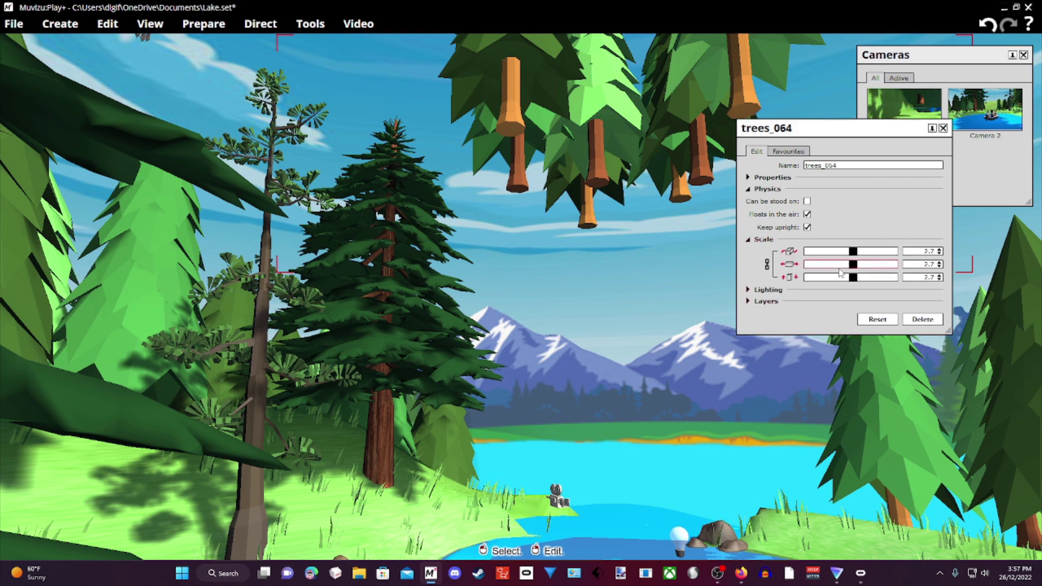
{"action": "scroll", "coordinate": [839, 271], "scroll_direction": "down", "scroll_amount": 13}
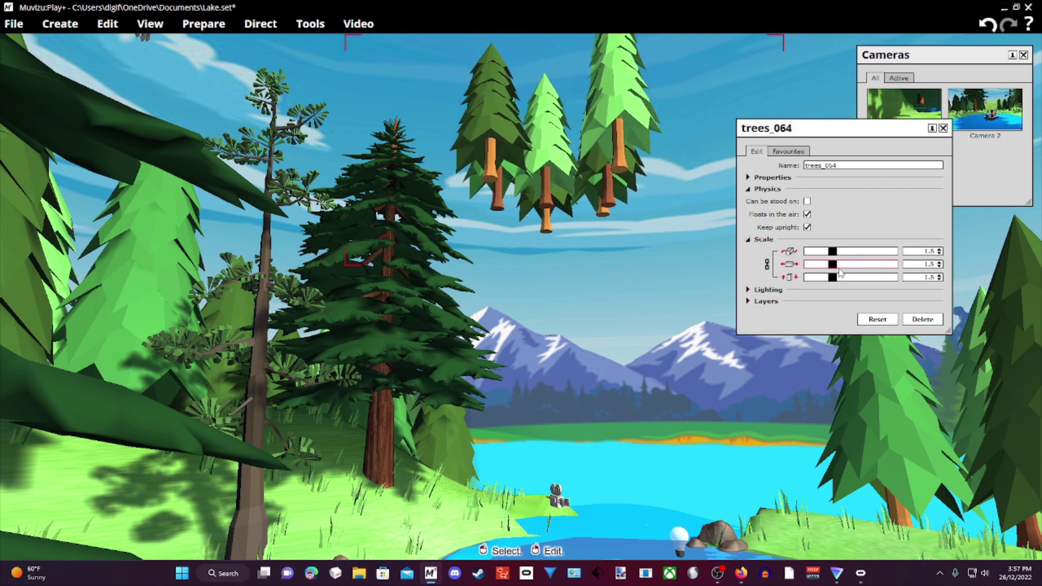
{"action": "left_click_drag", "start_coordinate": [605, 83], "coordinate": [654, 260]}
{"action": "left_click_drag", "start_coordinate": [564, 314], "coordinate": [562, 388]}
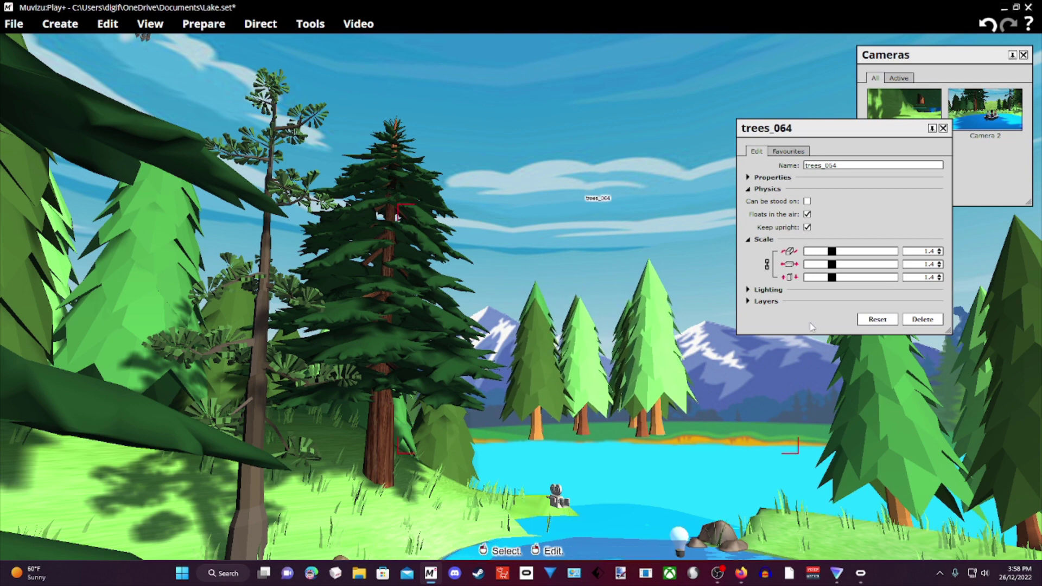
{"action": "scroll", "coordinate": [833, 268], "scroll_direction": "down", "scroll_amount": 6}
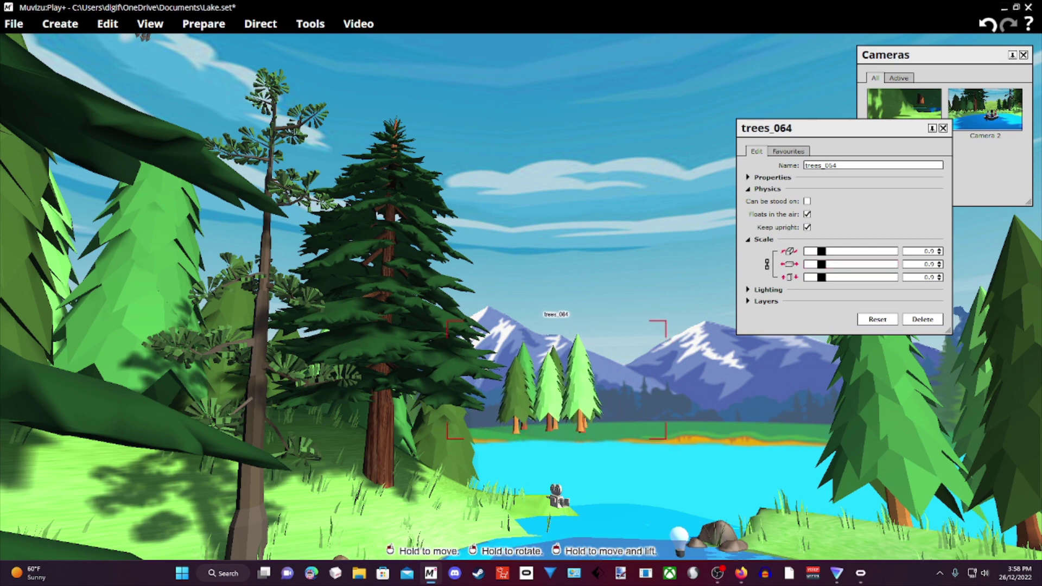
{"action": "left_click_drag", "start_coordinate": [626, 402], "coordinate": [627, 414]}
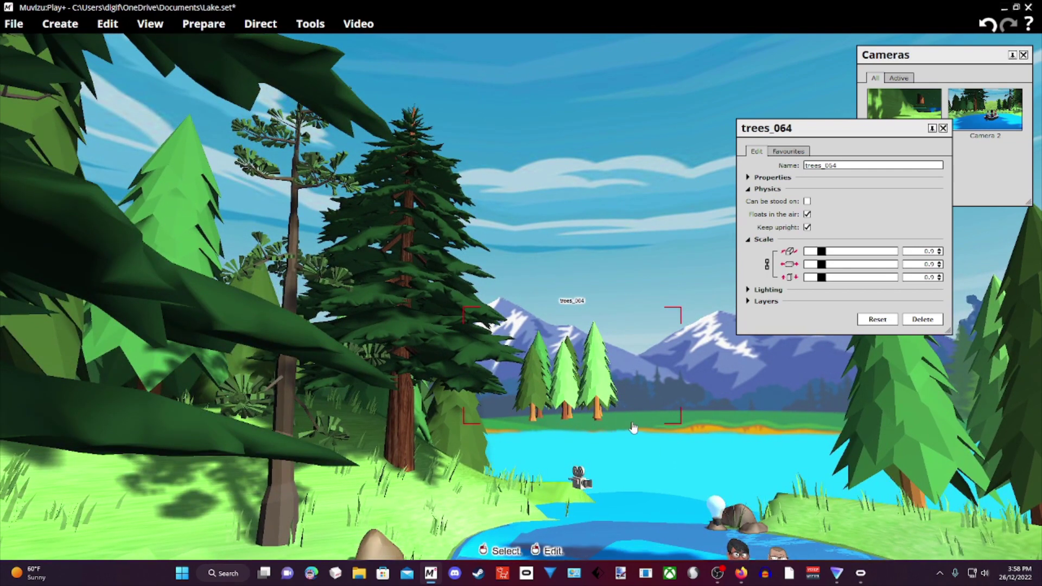
Adjust the position and rotation of the small pine group on the far shore, judging it from near the boat.
{"action": "left_click_drag", "start_coordinate": [805, 430], "coordinate": [806, 452]}
{"action": "left_click_drag", "start_coordinate": [653, 425], "coordinate": [655, 432]}
{"action": "left_click_drag", "start_coordinate": [806, 451], "coordinate": [760, 417]}
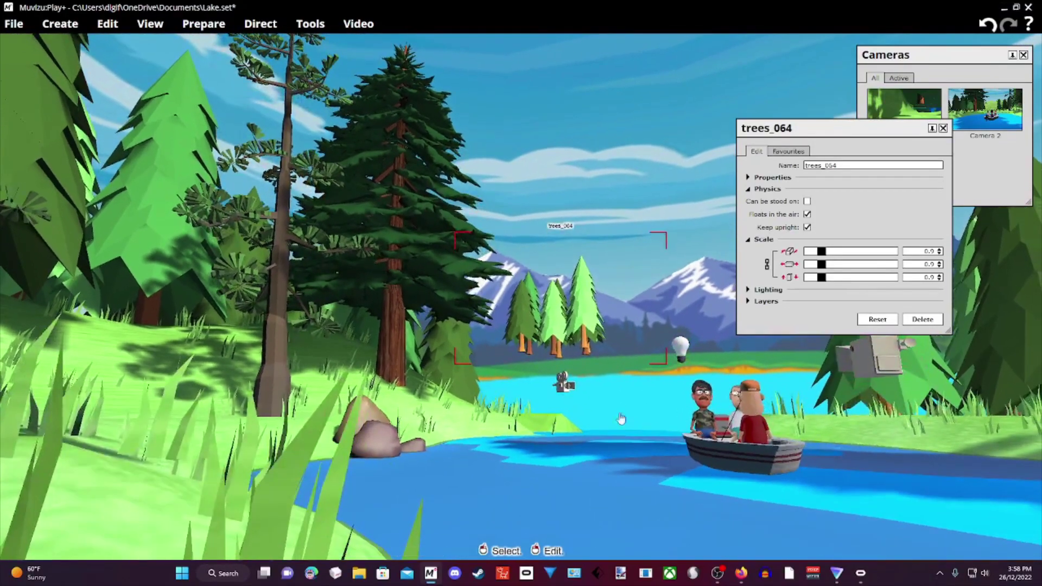
{"action": "left_click_drag", "start_coordinate": [615, 424], "coordinate": [499, 414]}
{"action": "left_click_drag", "start_coordinate": [459, 290], "coordinate": [459, 302]}
{"action": "right_click_drag", "start_coordinate": [458, 302], "coordinate": [477, 303]}
{"action": "left_click_drag", "start_coordinate": [464, 301], "coordinate": [461, 303]}
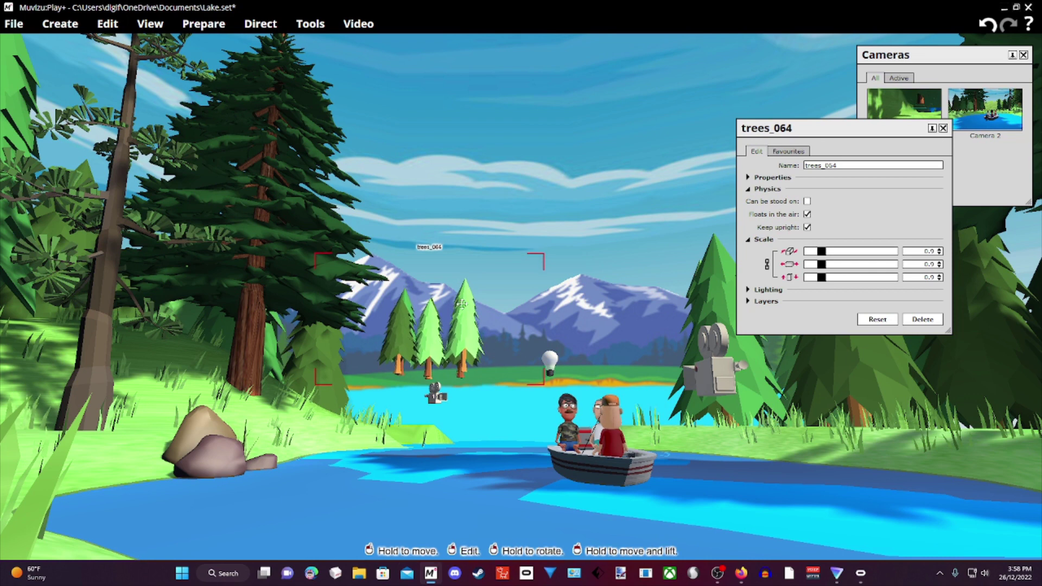
Prepare the far-shore pine group's object movement as Key framed and switch to directing its movement.
{"action": "right_click", "coordinate": [468, 347]}
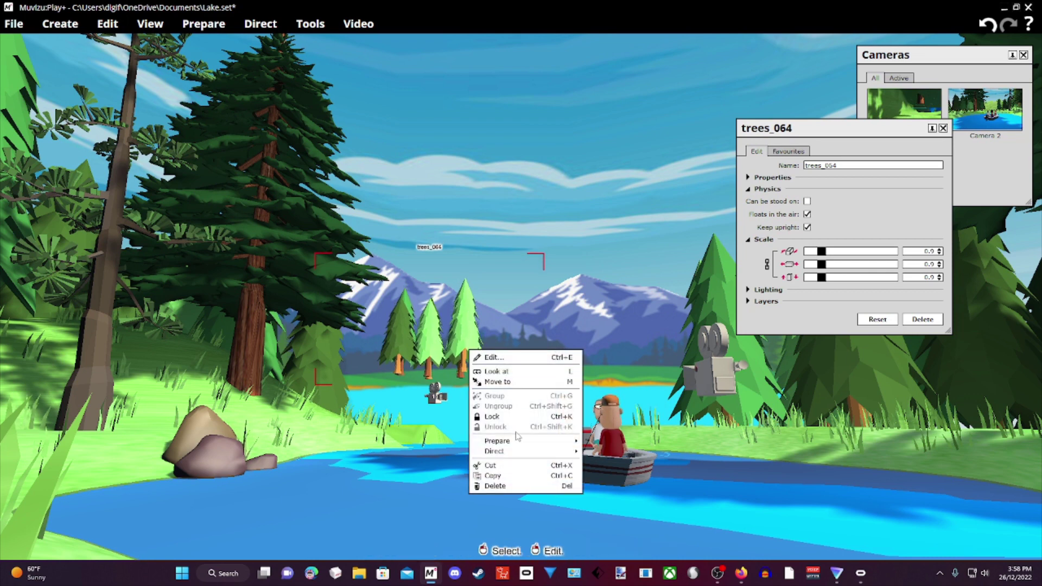
{"action": "mouse_move", "coordinate": [517, 441]}
{"action": "left_click", "coordinate": [588, 445]}
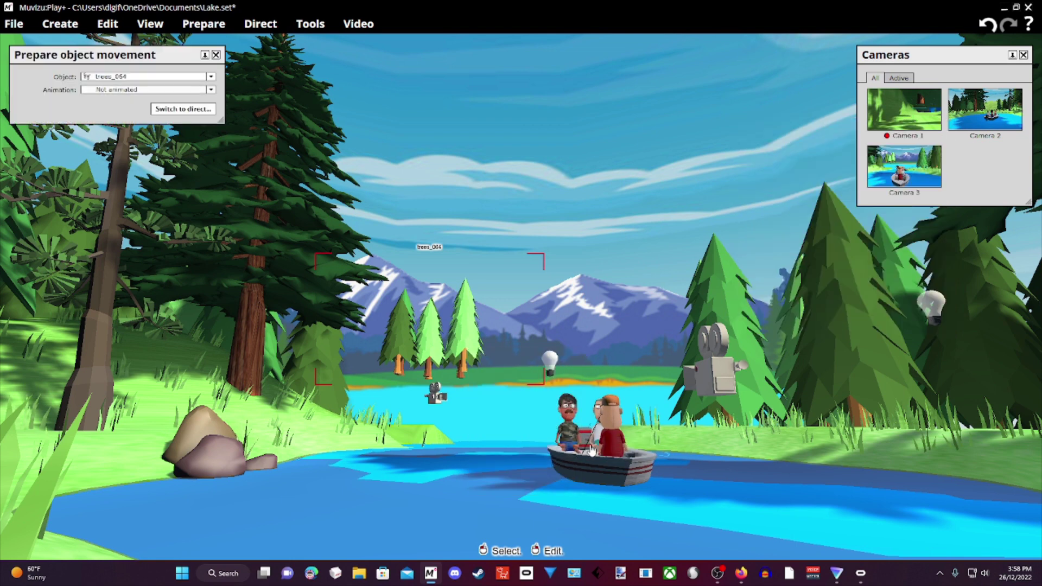
{"action": "left_click", "coordinate": [146, 90]}
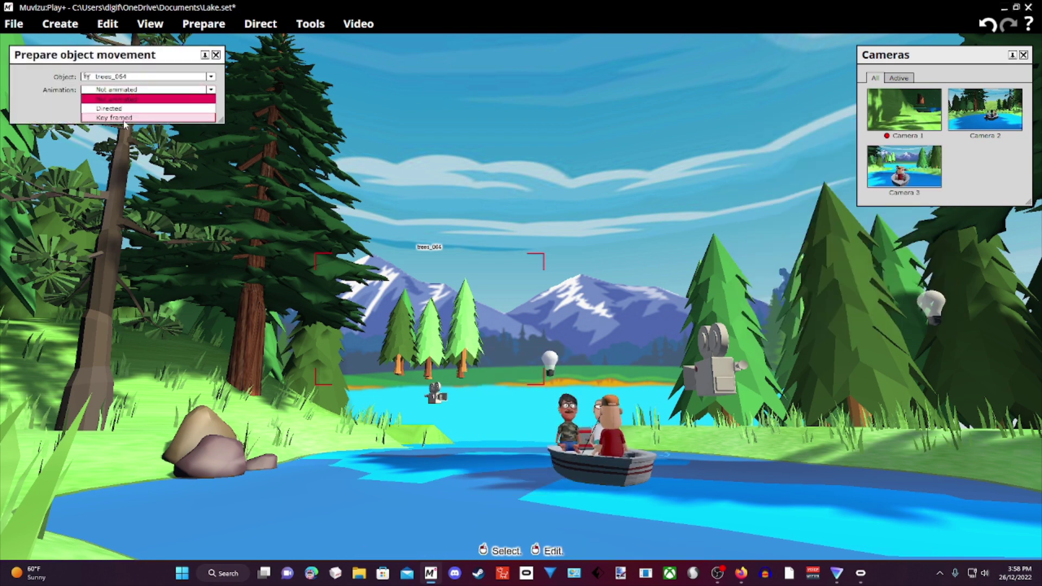
{"action": "left_click", "coordinate": [147, 104]}
{"action": "left_click", "coordinate": [185, 111]}
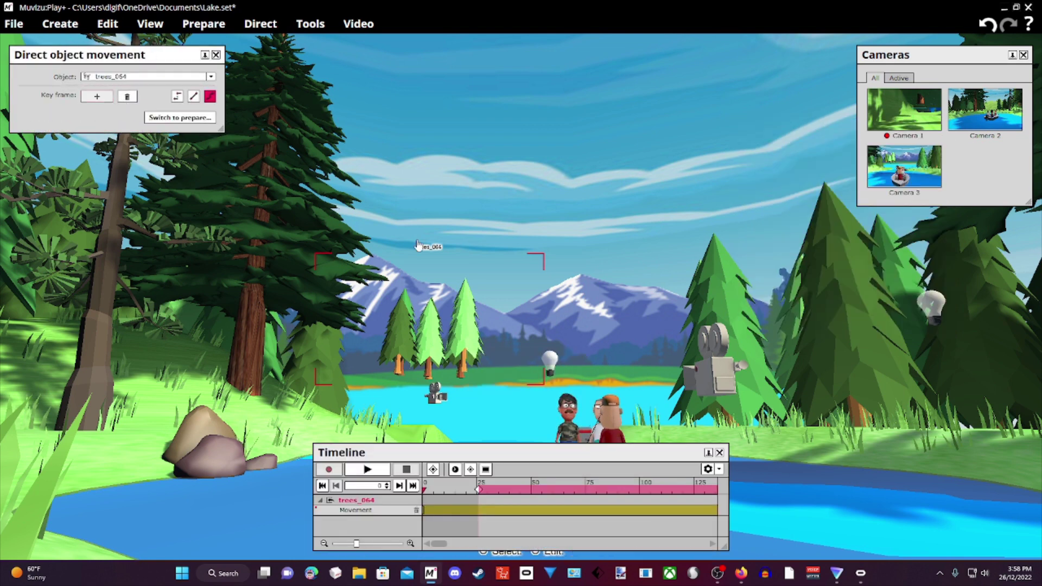
Rotate the key-framed pine group and shift it along the far shore so its trees spread out beside the dark pine.
{"action": "right_click_drag", "start_coordinate": [431, 331], "coordinate": [388, 329]}
{"action": "left_click_drag", "start_coordinate": [359, 305], "coordinate": [419, 312]}
{"action": "mouse_move", "coordinate": [418, 312]}
{"action": "right_mouse_down"}
{"action": "mouse_move", "coordinate": [437, 314]}
{"action": "mouse_move", "coordinate": [420, 312]}
{"action": "right_mouse_up"}
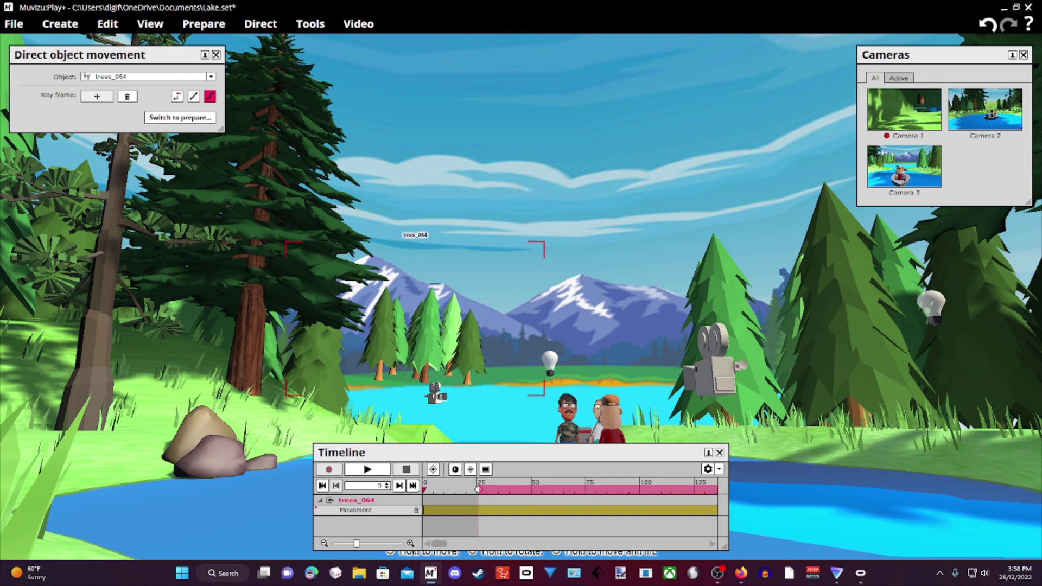
Check how the far-shore pines look from around the boat and through Camera 3.
{"action": "middle_click_drag", "start_coordinate": [516, 379], "coordinate": [586, 399]}
{"action": "scroll", "coordinate": [455, 386], "scroll_direction": "up", "scroll_amount": 1}
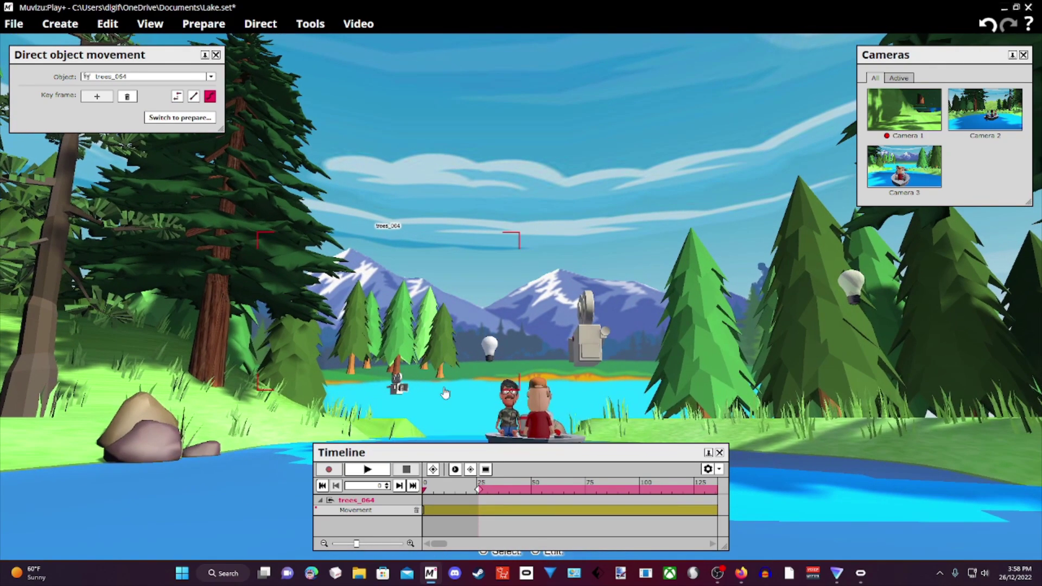
{"action": "scroll", "coordinate": [445, 391], "scroll_direction": "up", "scroll_amount": 5}
{"action": "middle_click_drag", "start_coordinate": [563, 363], "coordinate": [529, 435]}
{"action": "middle_click_drag", "start_coordinate": [629, 439], "coordinate": [632, 411]}
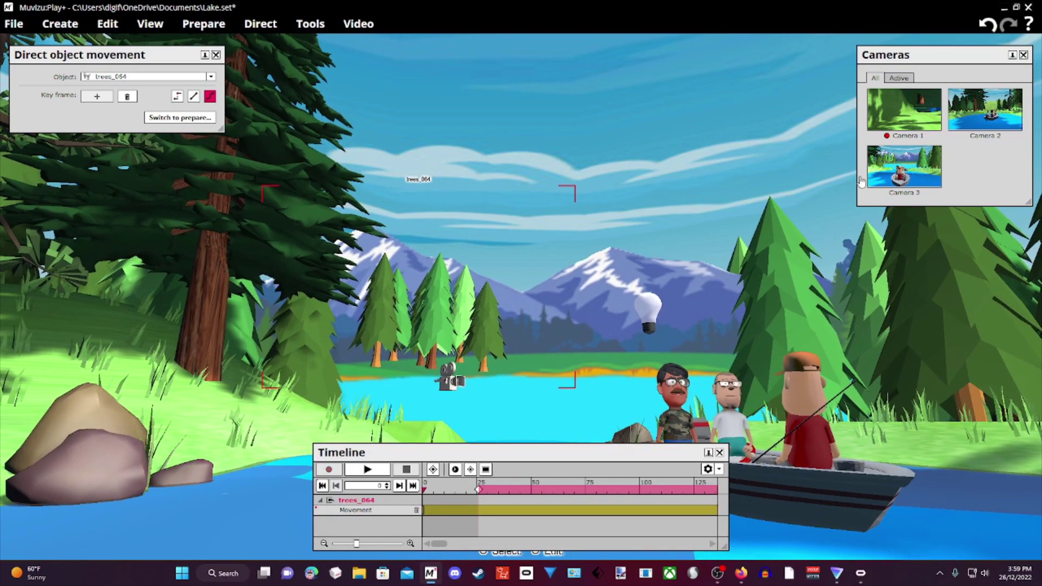
{"action": "double_click", "coordinate": [901, 157]}
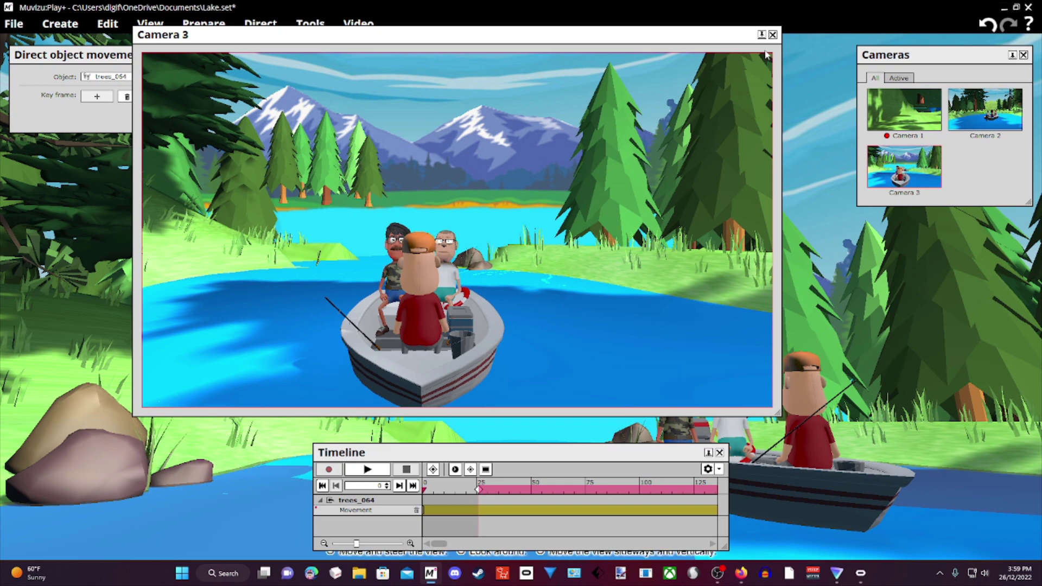
{"action": "left_click", "coordinate": [772, 36]}
Copy the small far-shore pine group and paste a duplicate into the set.
{"action": "right_click", "coordinate": [443, 286]}
{"action": "left_click", "coordinate": [442, 286]}
{"action": "right_click", "coordinate": [481, 338]}
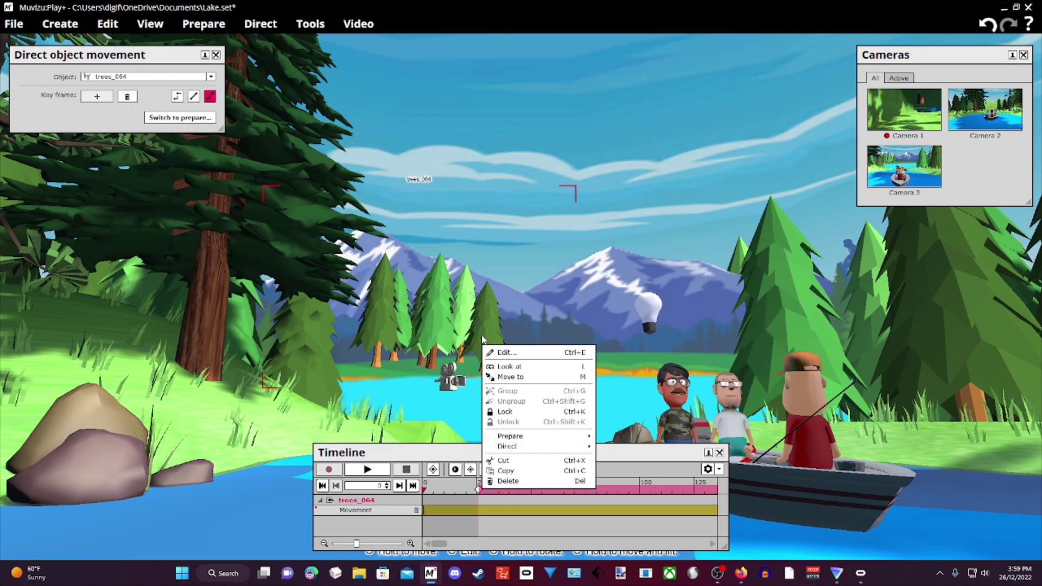
{"action": "mouse_move", "coordinate": [547, 175]}
{"action": "right_mouse_down"}
{"action": "mouse_move", "coordinate": [590, 164]}
{"action": "mouse_move", "coordinate": [552, 233]}
{"action": "mouse_move", "coordinate": [574, 211]}
{"action": "mouse_move", "coordinate": [561, 187]}
{"action": "right_mouse_up"}
{"action": "left_click", "coordinate": [106, 24]}
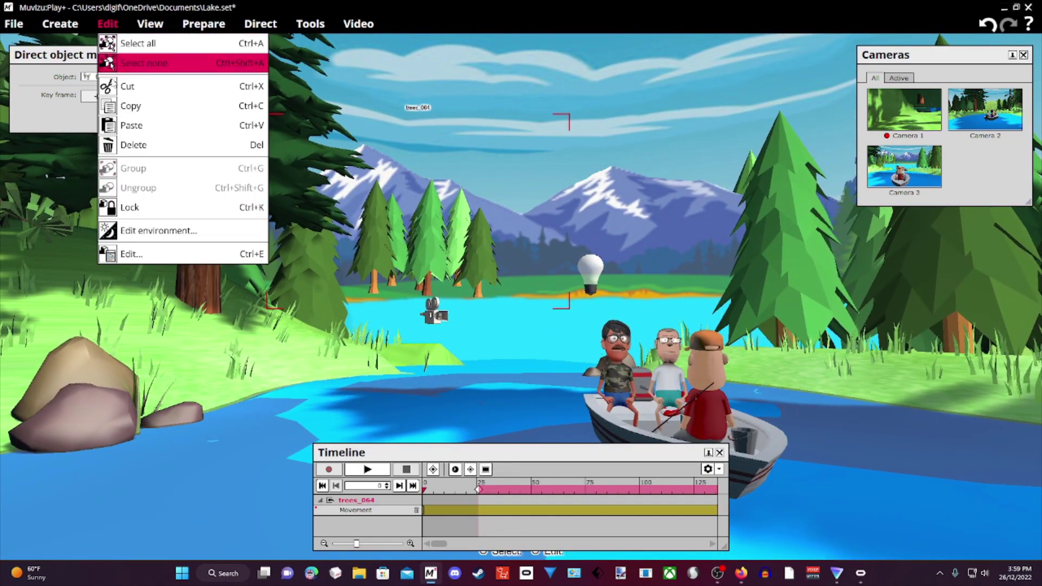
{"action": "left_click", "coordinate": [130, 119]}
Scale the newly pasted pine group down to 1.2 and lower it onto the far shore beside the first small group.
{"action": "left_click_drag", "start_coordinate": [734, 105], "coordinate": [597, 97]}
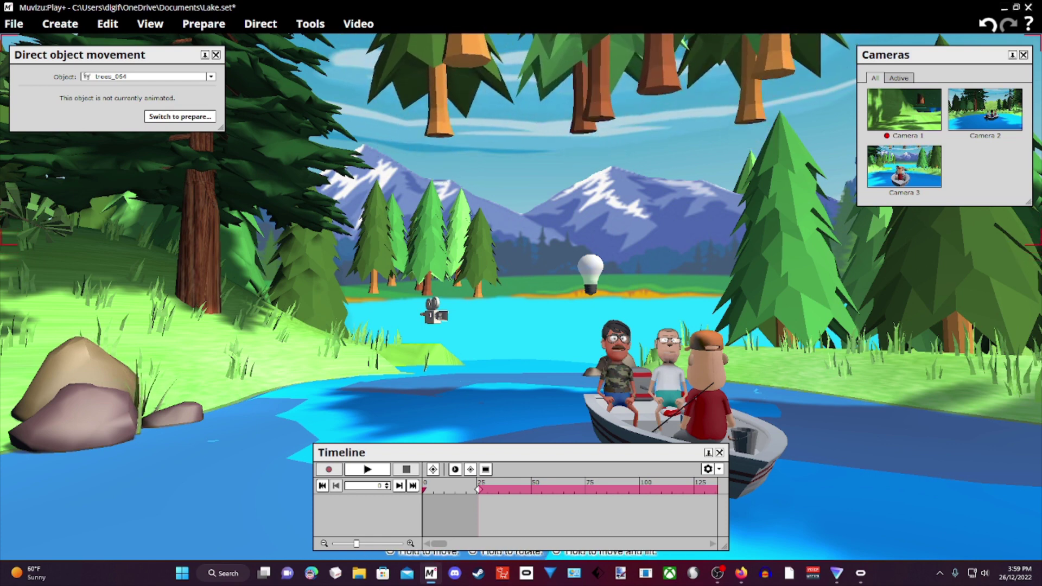
{"action": "right_click", "coordinate": [597, 106]}
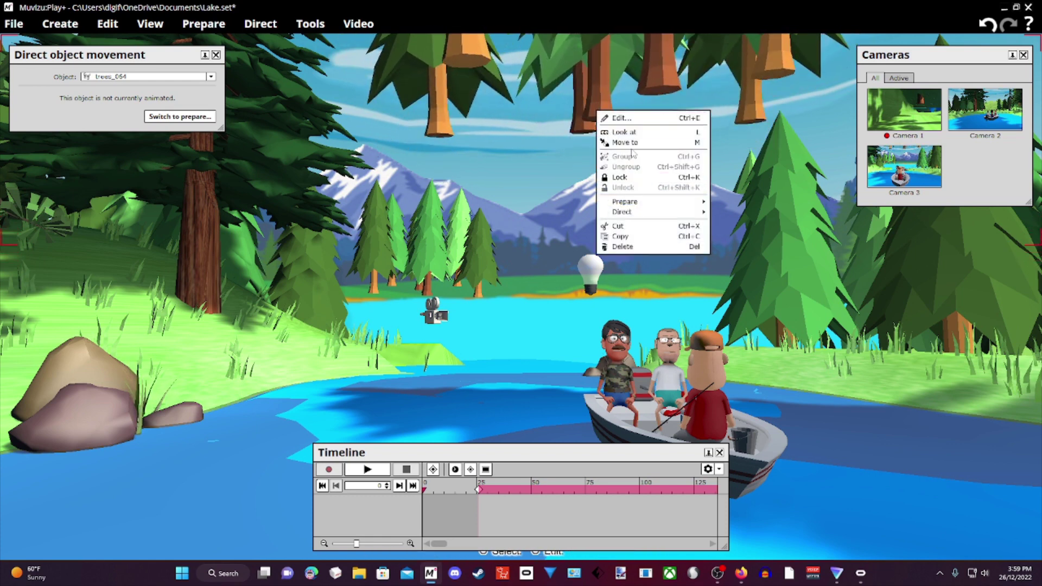
{"action": "left_click", "coordinate": [621, 118]}
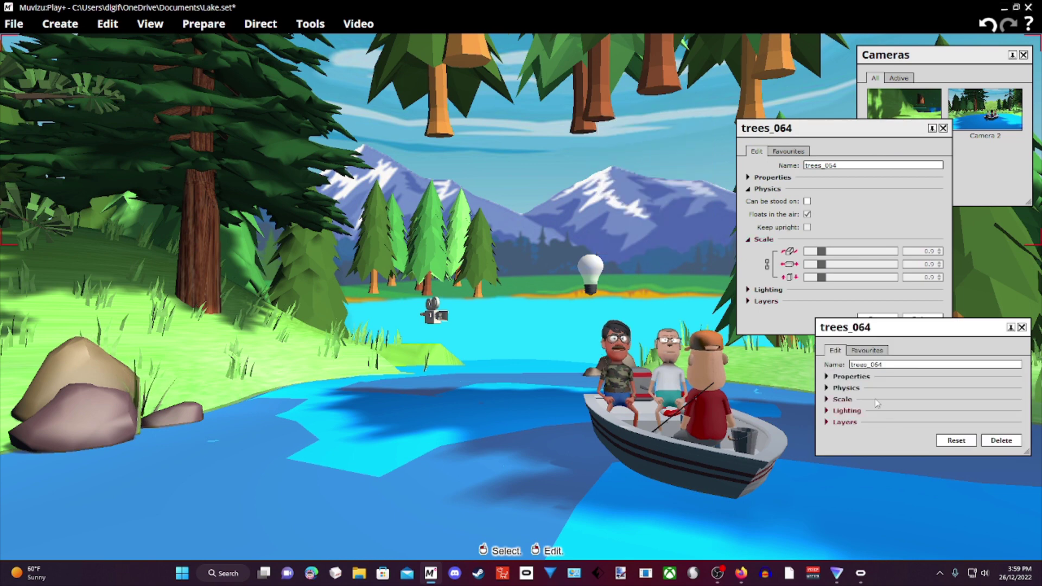
{"action": "left_click", "coordinate": [842, 399]}
{"action": "left_click_drag", "start_coordinate": [923, 398], "coordinate": [895, 396]}
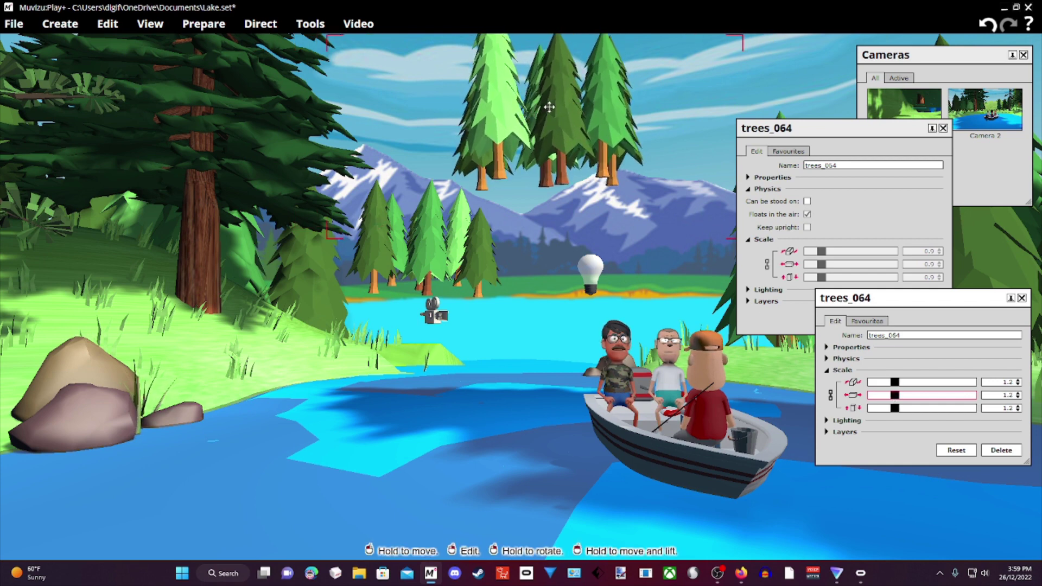
{"action": "left_click_drag", "start_coordinate": [556, 103], "coordinate": [585, 101]}
{"action": "left_click_drag", "start_coordinate": [652, 115], "coordinate": [668, 223]}
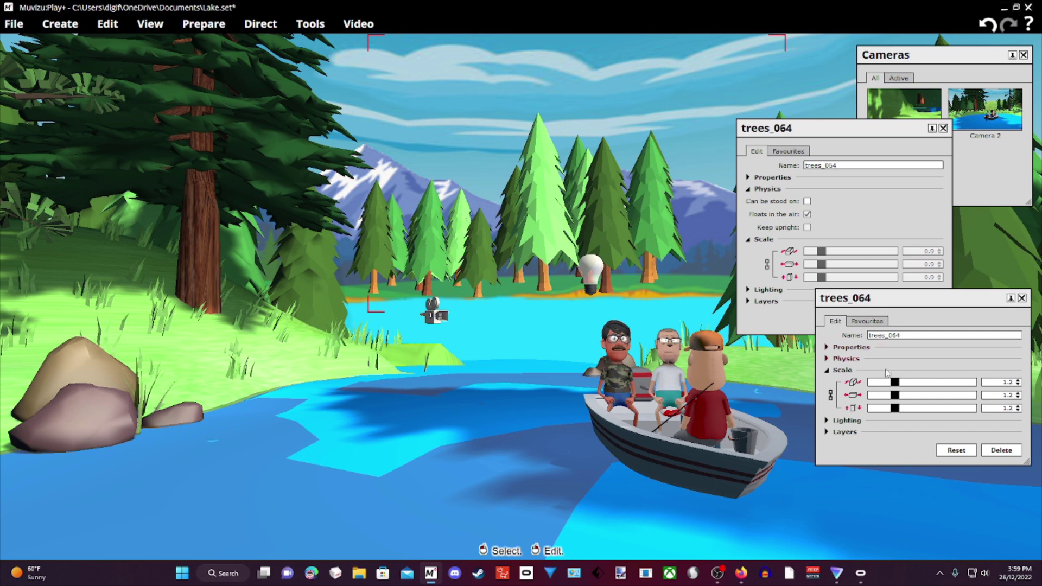
Scale the second far-shore pine group down to 0.9 and settle it next to the first group along the shoreline.
{"action": "scroll", "coordinate": [896, 395], "scroll_direction": "down", "scroll_amount": 3}
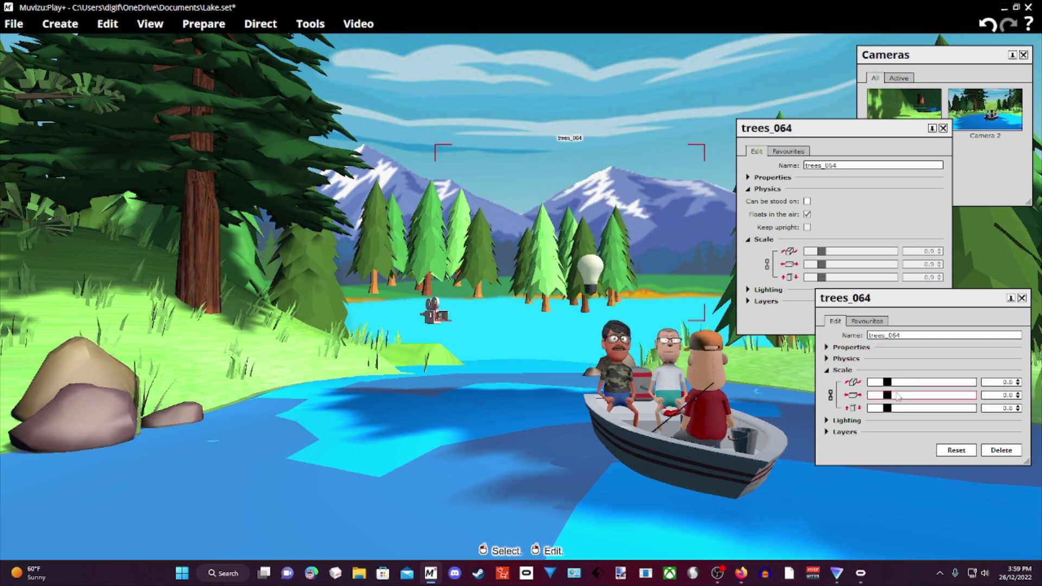
{"action": "left_click_drag", "start_coordinate": [550, 270], "coordinate": [522, 240]}
{"action": "middle_click_drag", "start_coordinate": [522, 325], "coordinate": [586, 332]}
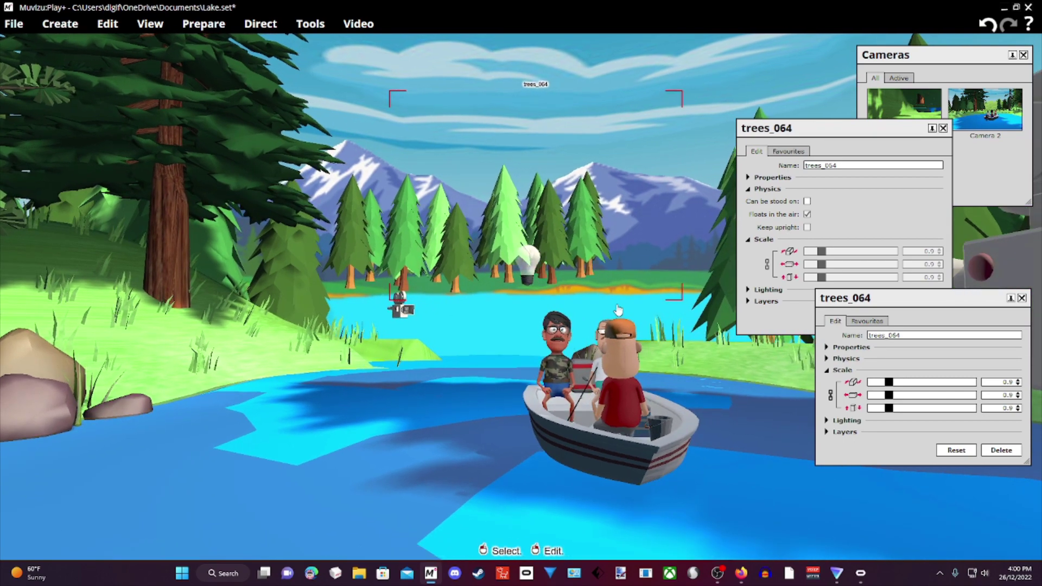
Lock the first small pine group on the far shore.
{"action": "left_click", "coordinate": [408, 233]}
{"action": "right_click", "coordinate": [408, 231]}
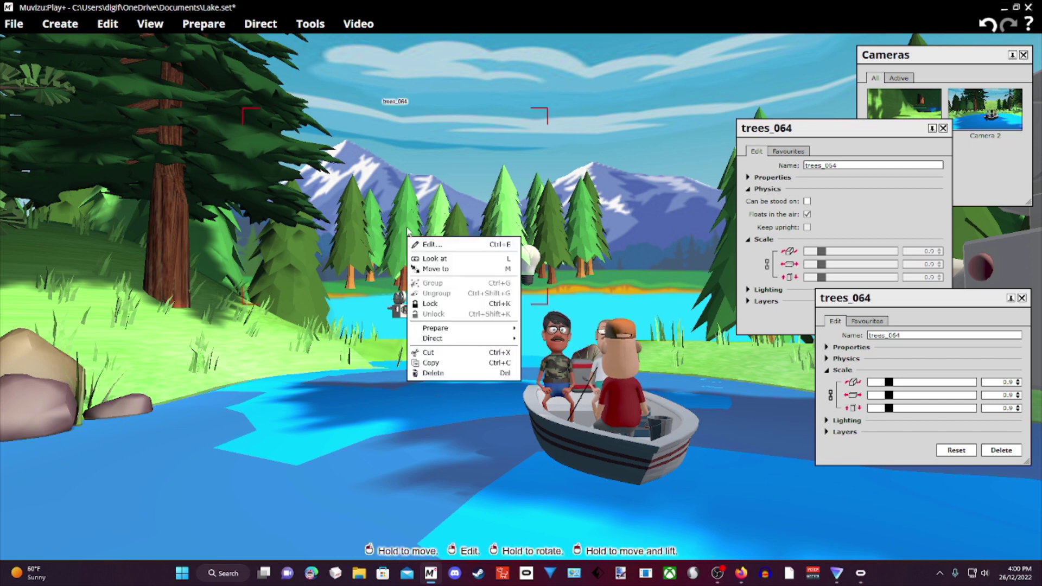
{"action": "left_click", "coordinate": [513, 230]}
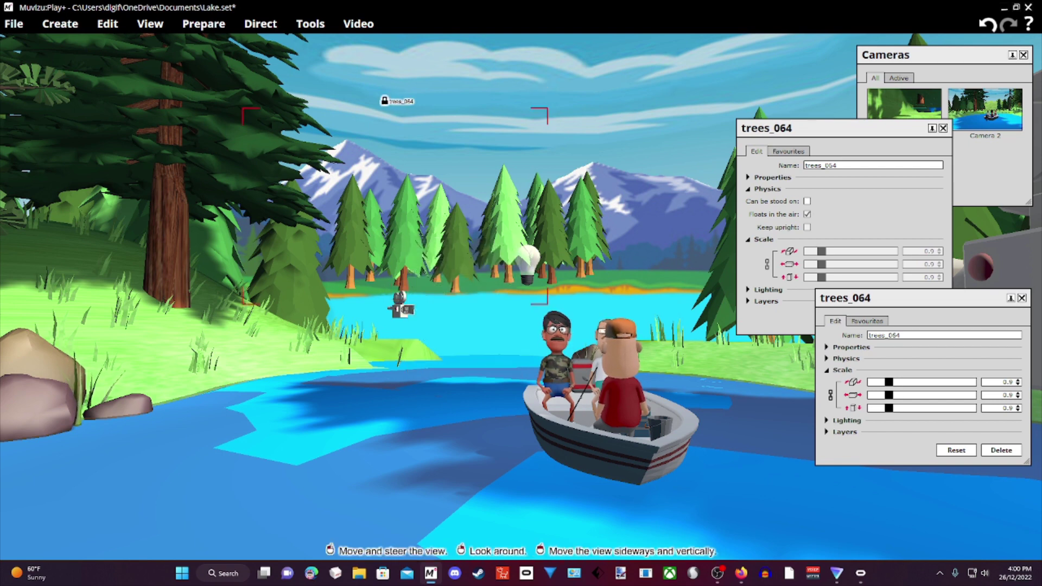
Lock the second small pine group on the far shore, then copy it and paste a duplicate into the set.
{"action": "right_click", "coordinate": [513, 230]}
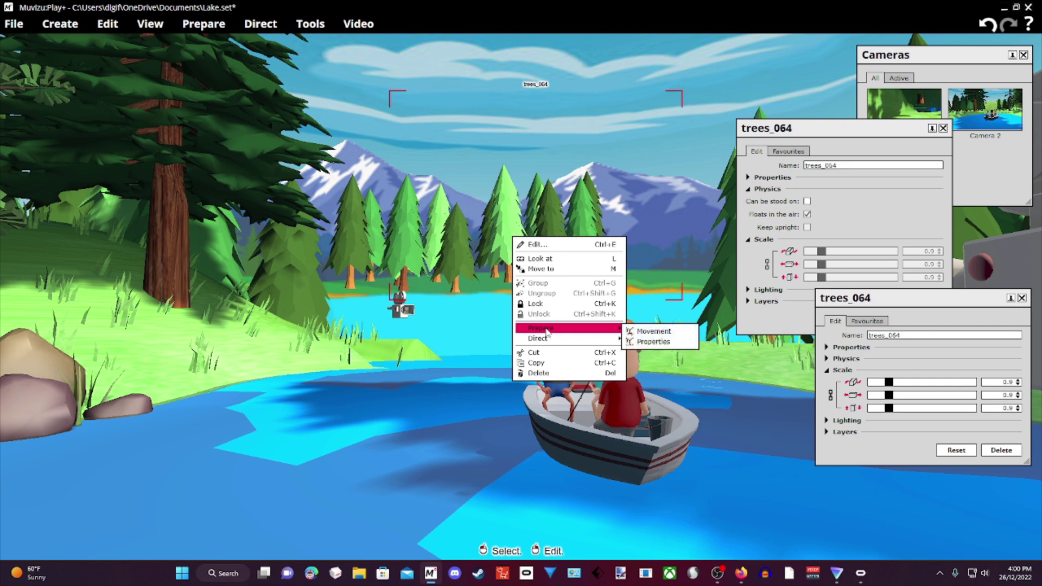
{"action": "left_click", "coordinate": [543, 304]}
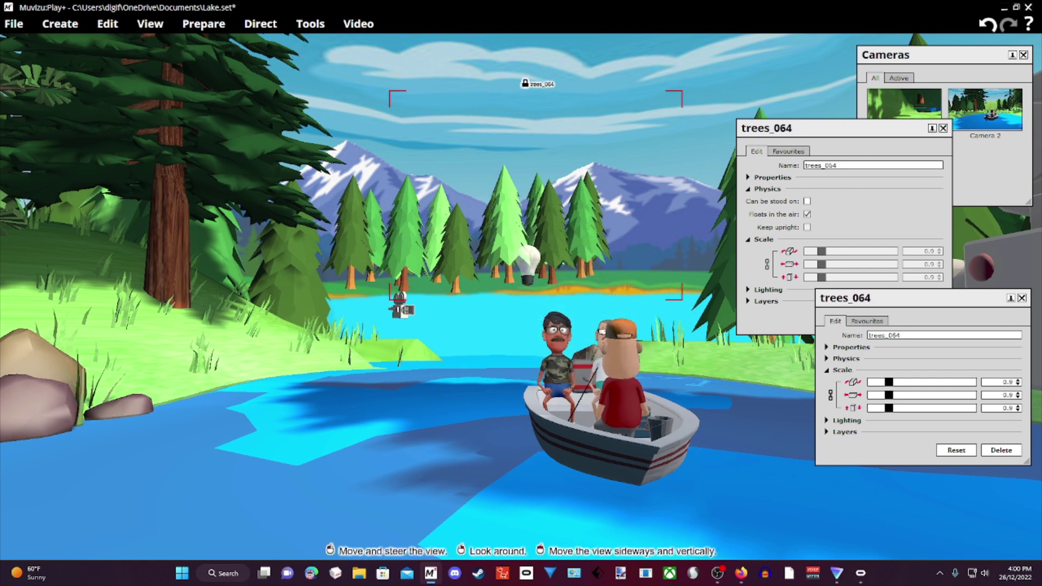
{"action": "right_click", "coordinate": [517, 235]}
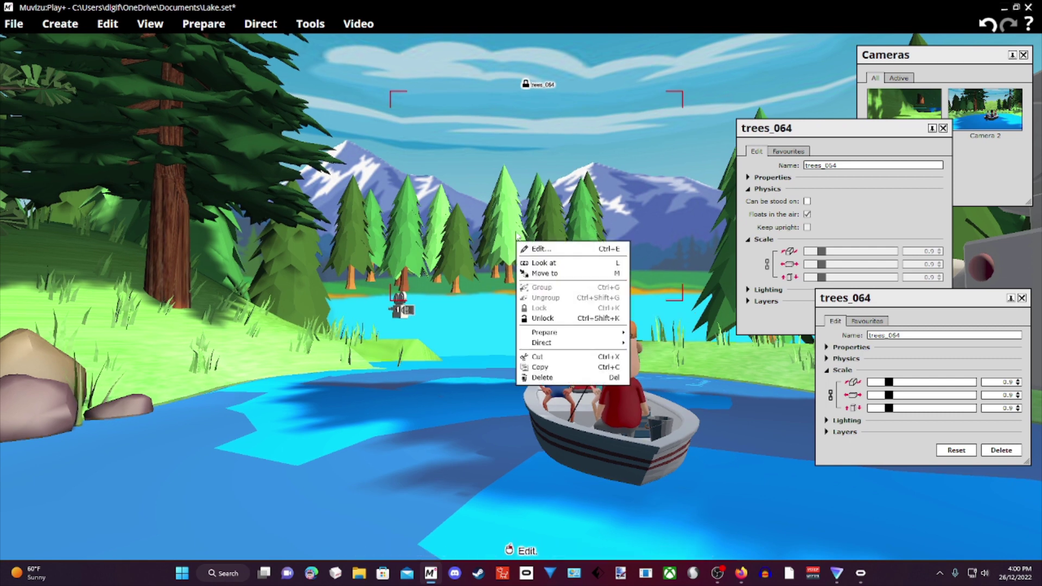
{"action": "left_click", "coordinate": [537, 368]}
{"action": "left_click", "coordinate": [109, 25]}
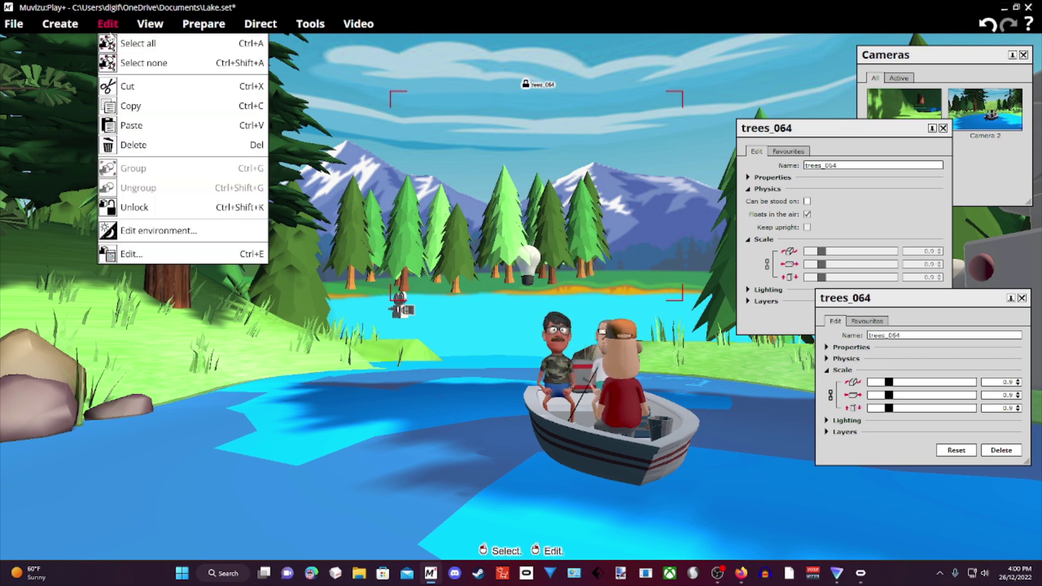
{"action": "left_click", "coordinate": [129, 129]}
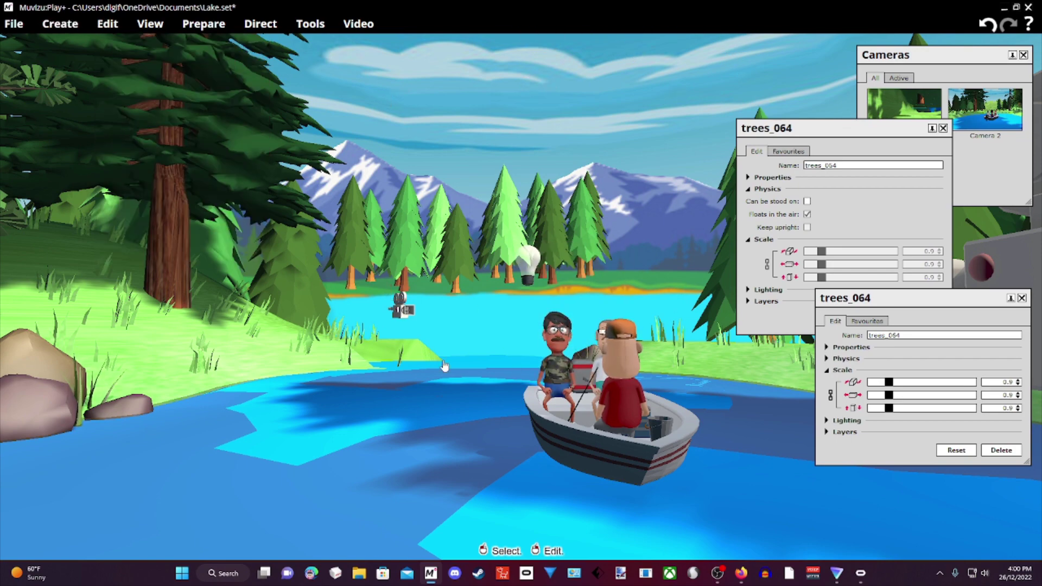
Close the two open pine property dialogs and turn on Keep upright in the newly pasted pine group's physics settings.
{"action": "right_click_drag", "start_coordinate": [452, 369], "coordinate": [558, 122]}
{"action": "left_click_drag", "start_coordinate": [541, 129], "coordinate": [541, 366]}
{"action": "mouse_move", "coordinate": [541, 367]}
{"action": "right_mouse_down"}
{"action": "mouse_move", "coordinate": [529, 347]}
{"action": "mouse_move", "coordinate": [546, 375]}
{"action": "mouse_move", "coordinate": [542, 350]}
{"action": "mouse_move", "coordinate": [545, 367]}
{"action": "right_mouse_up"}
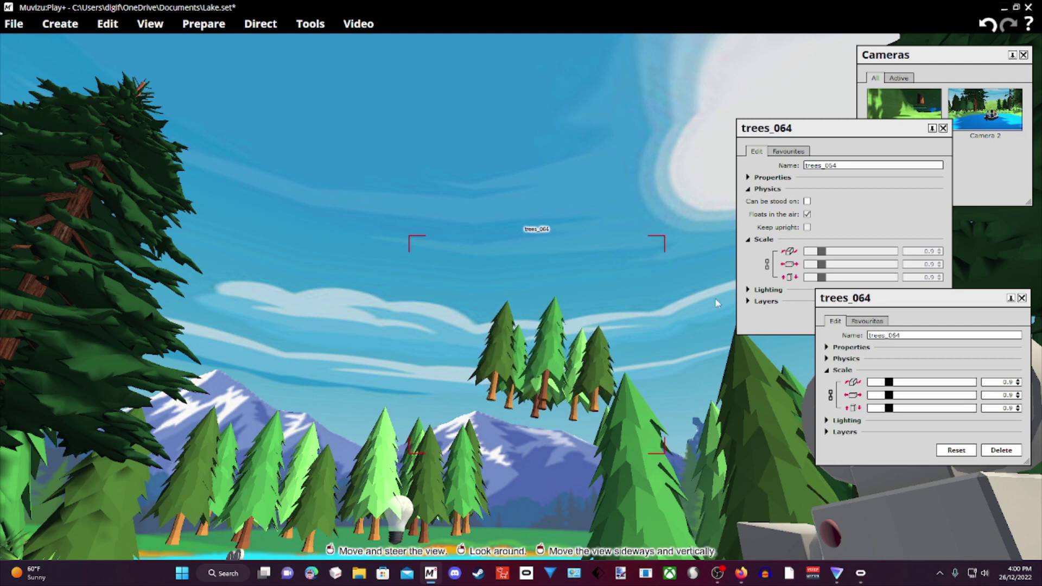
{"action": "left_click", "coordinate": [943, 129]}
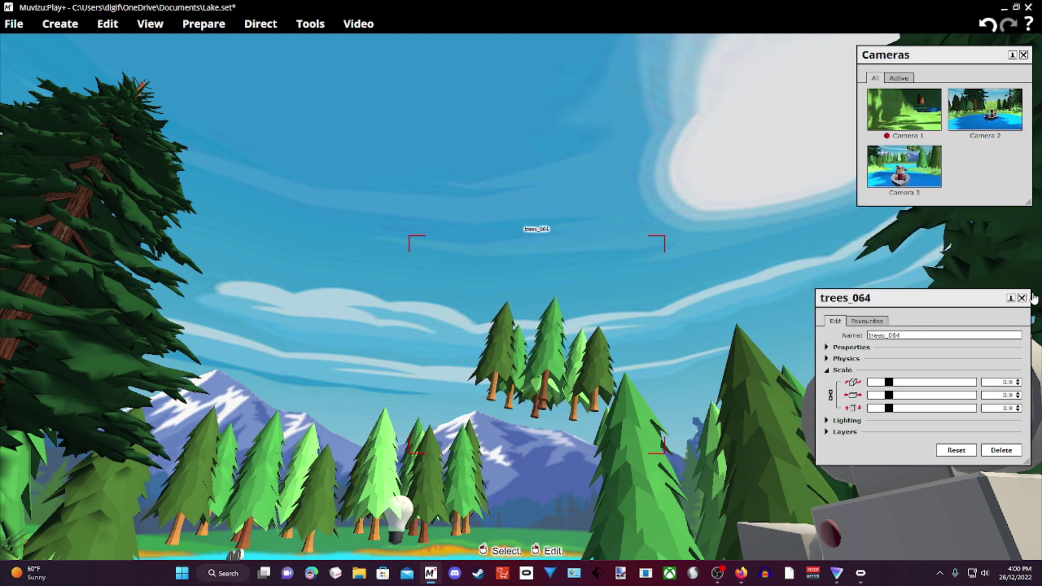
{"action": "left_click", "coordinate": [1021, 299]}
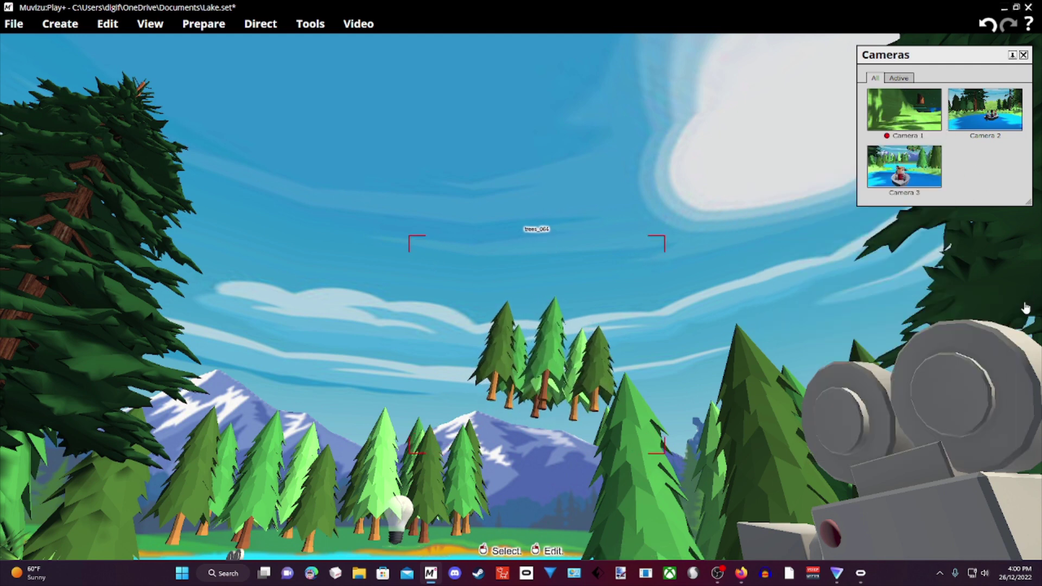
{"action": "right_click", "coordinate": [554, 373]}
{"action": "left_click", "coordinate": [575, 379]}
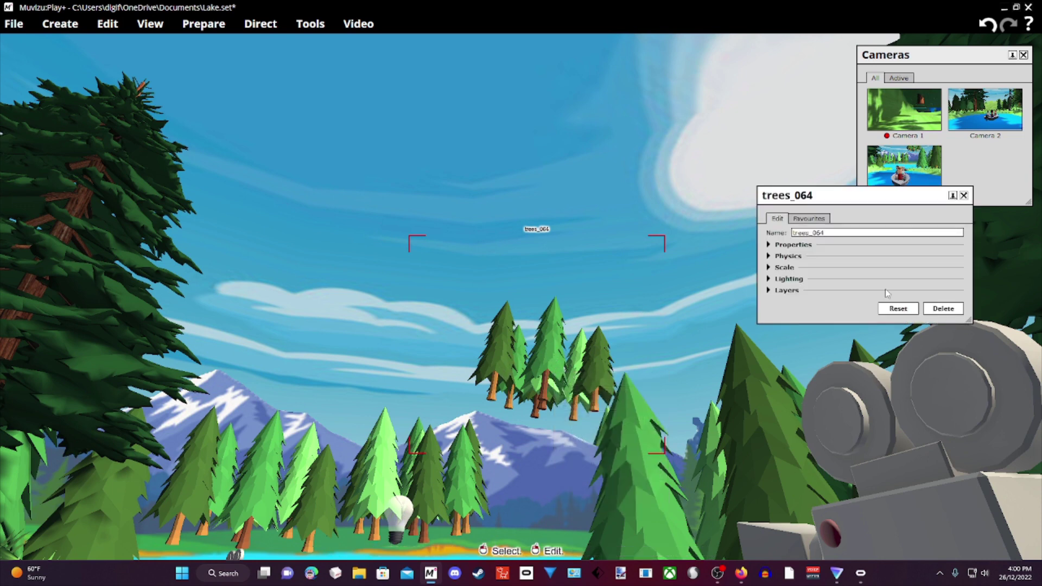
{"action": "left_click", "coordinate": [788, 256]}
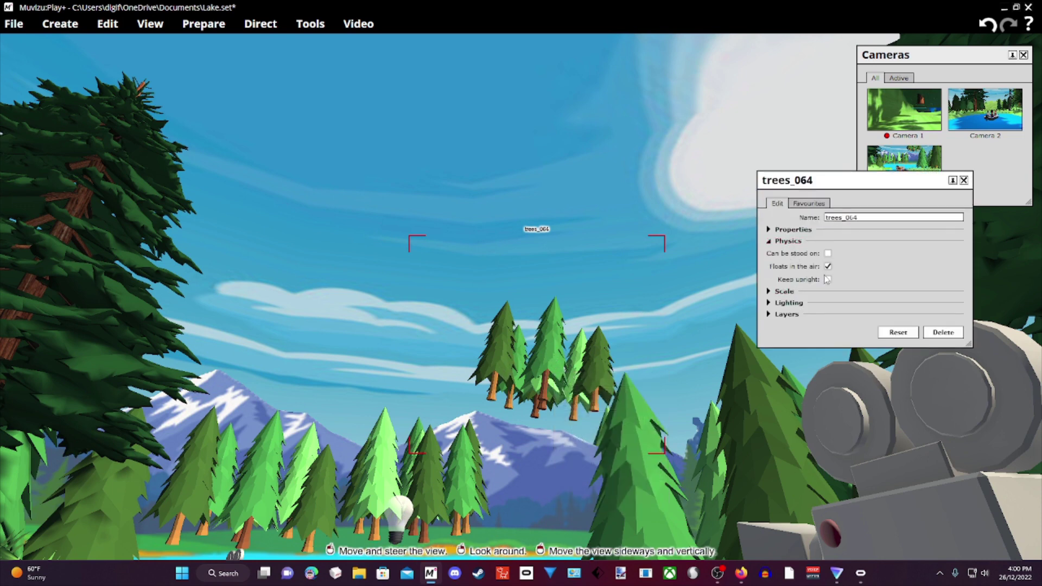
{"action": "left_click", "coordinate": [828, 279]}
Set the pasted pine group's movement animation to Key framed, switch to directing it, and add a key frame at frame 0.
{"action": "left_click_drag", "start_coordinate": [515, 364], "coordinate": [514, 389]}
{"action": "right_click_drag", "start_coordinate": [519, 297], "coordinate": [524, 302]}
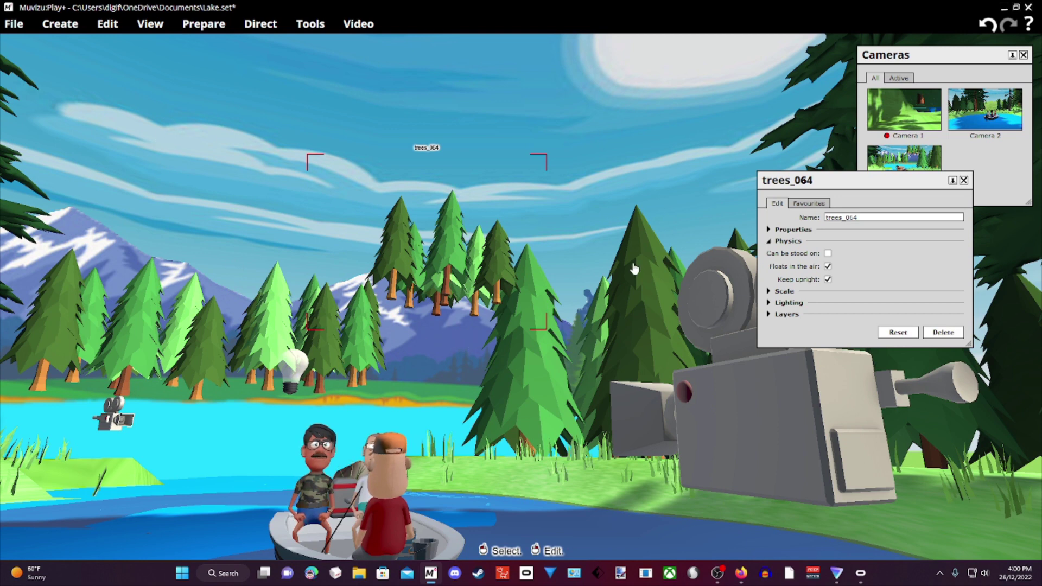
{"action": "right_click", "coordinate": [452, 261]}
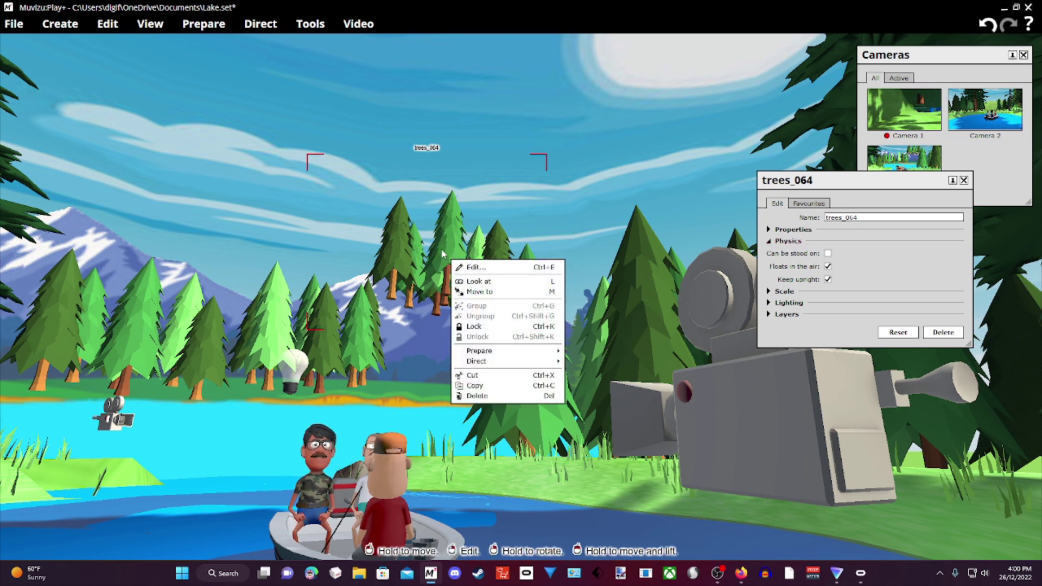
{"action": "mouse_move", "coordinate": [515, 351]}
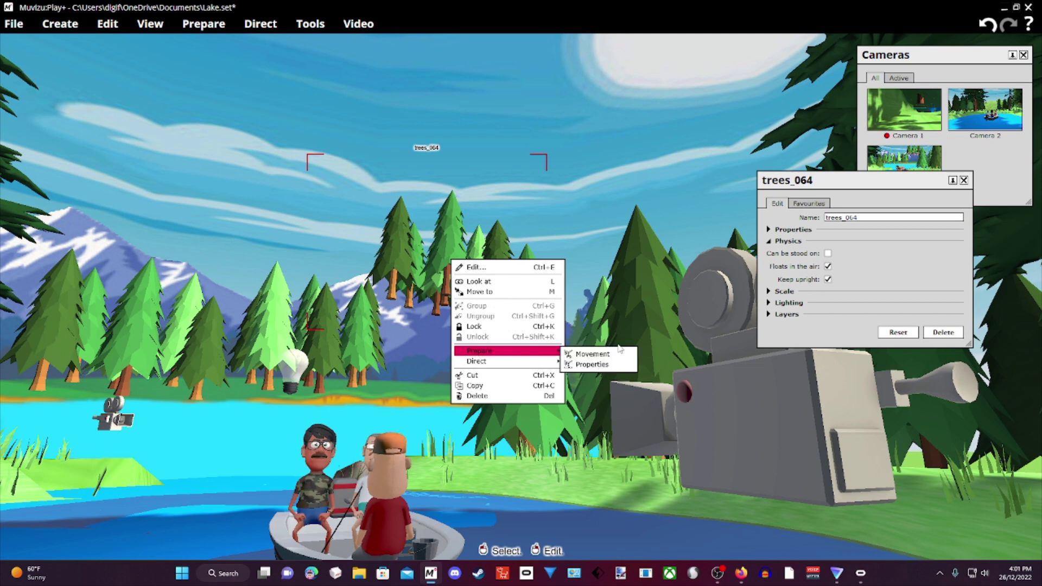
{"action": "left_click", "coordinate": [599, 356]}
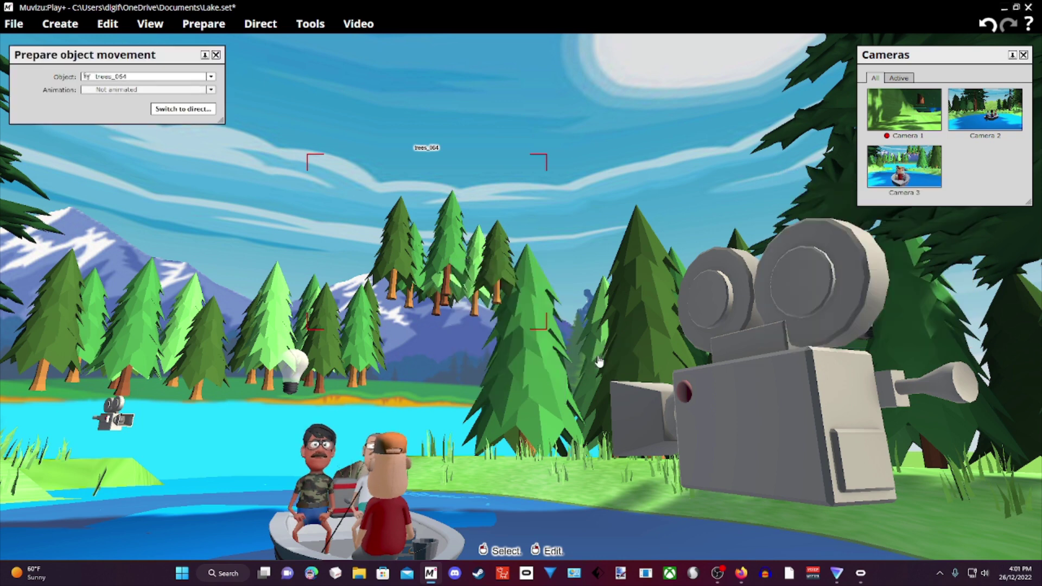
{"action": "left_click", "coordinate": [108, 90]}
{"action": "left_click", "coordinate": [113, 99]}
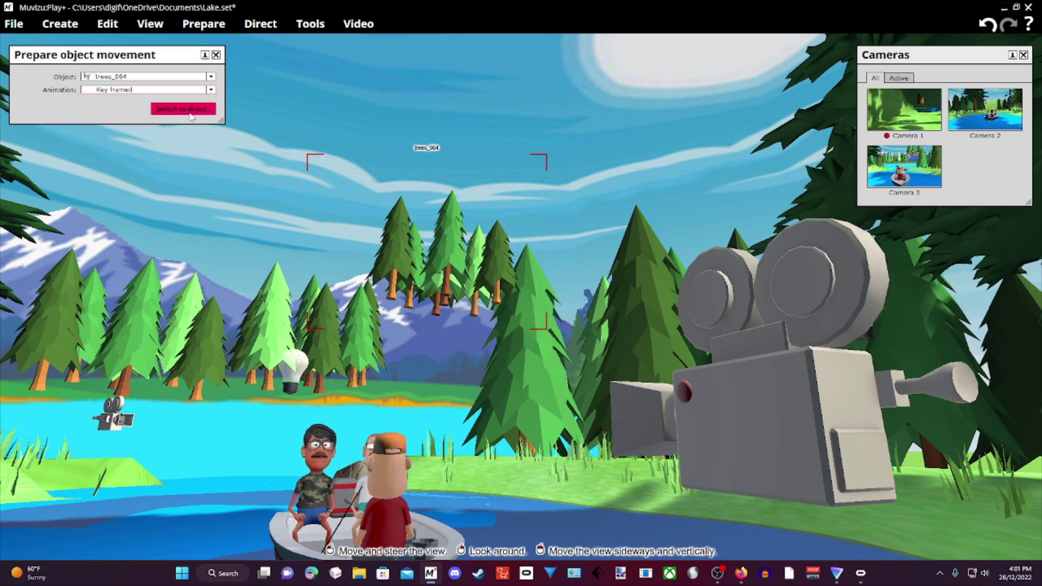
{"action": "left_click", "coordinate": [97, 96]}
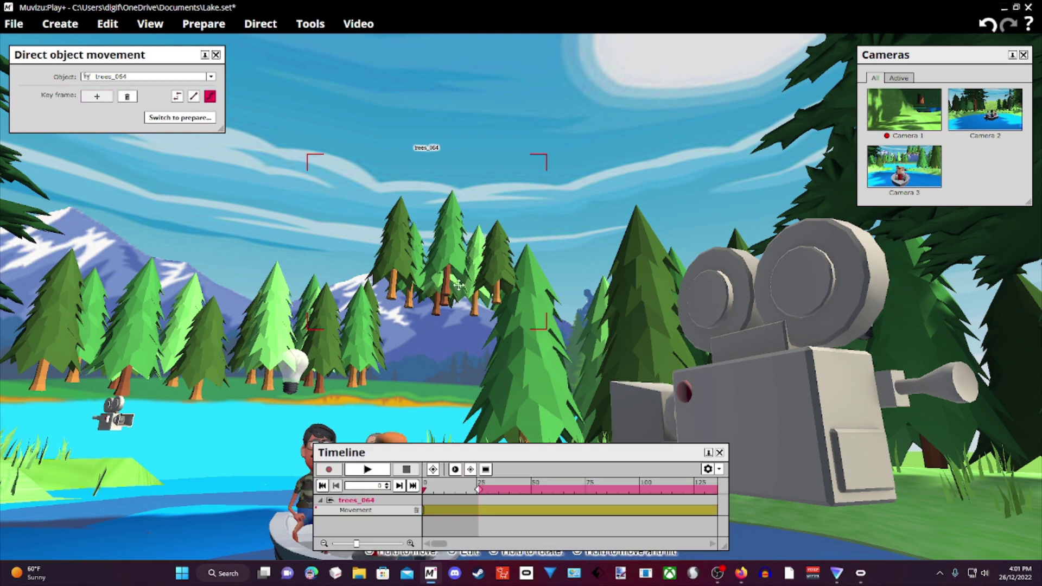
Lower the key-framed pine group from the sky onto the far shore, next to the second small group.
{"action": "right_click_drag", "start_coordinate": [445, 255], "coordinate": [434, 255]}
{"action": "left_click_drag", "start_coordinate": [412, 114], "coordinate": [411, 239]}
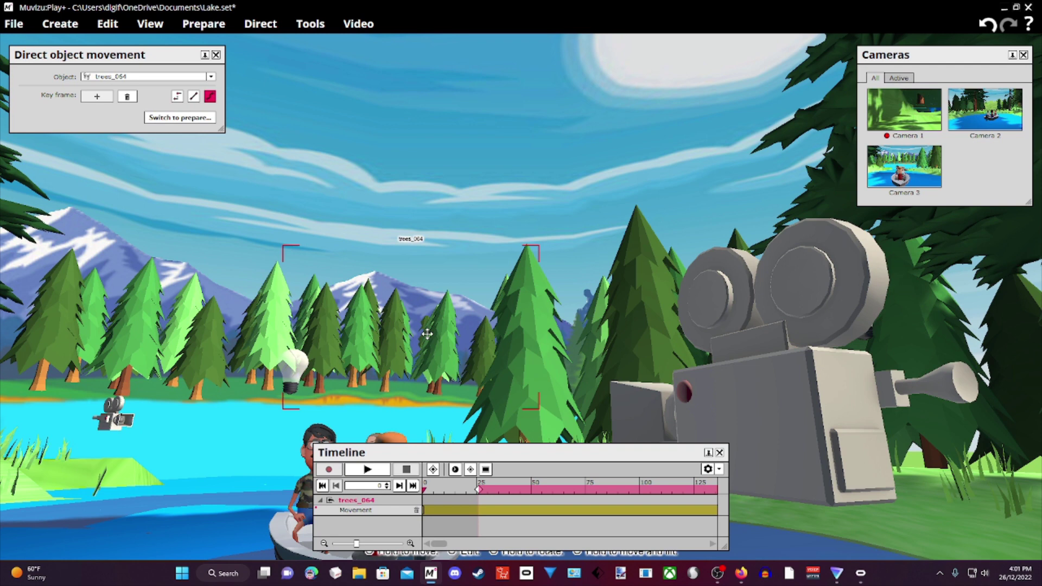
{"action": "left_click_drag", "start_coordinate": [452, 358], "coordinate": [453, 359]}
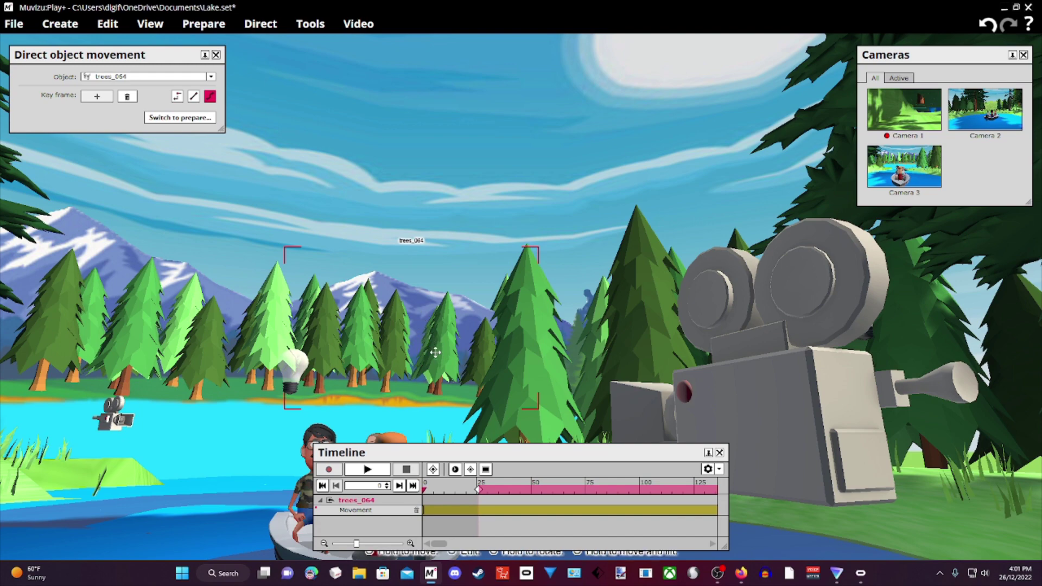
Check how the enlarged row of far-shore pines looks through Camera 3, and close the camera preview.
{"action": "middle_click_drag", "start_coordinate": [431, 354], "coordinate": [471, 365]}
{"action": "right_click_drag", "start_coordinate": [471, 365], "coordinate": [412, 350]}
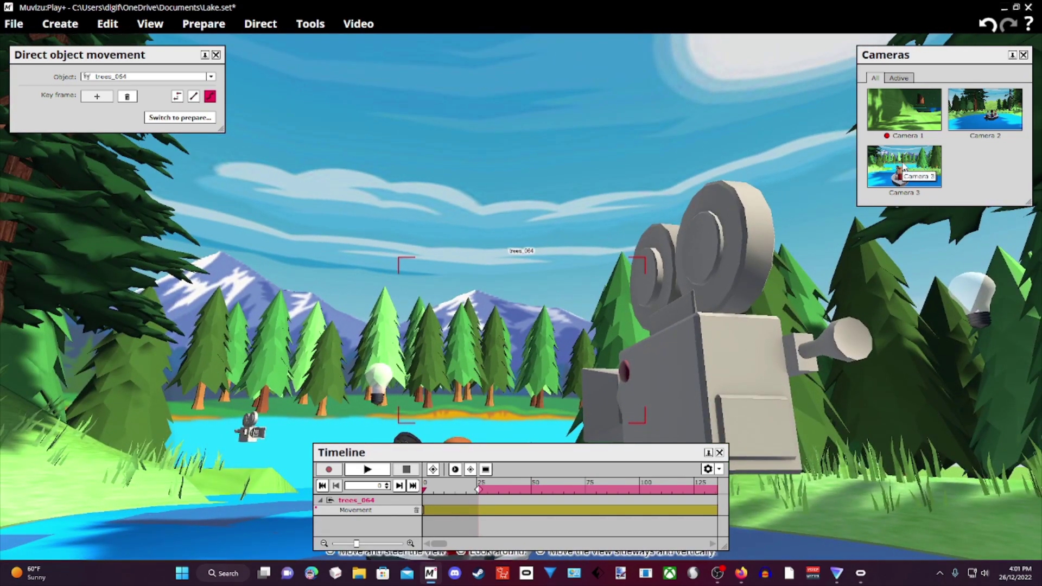
{"action": "left_click", "coordinate": [903, 168]}
{"action": "double_click", "coordinate": [903, 168]}
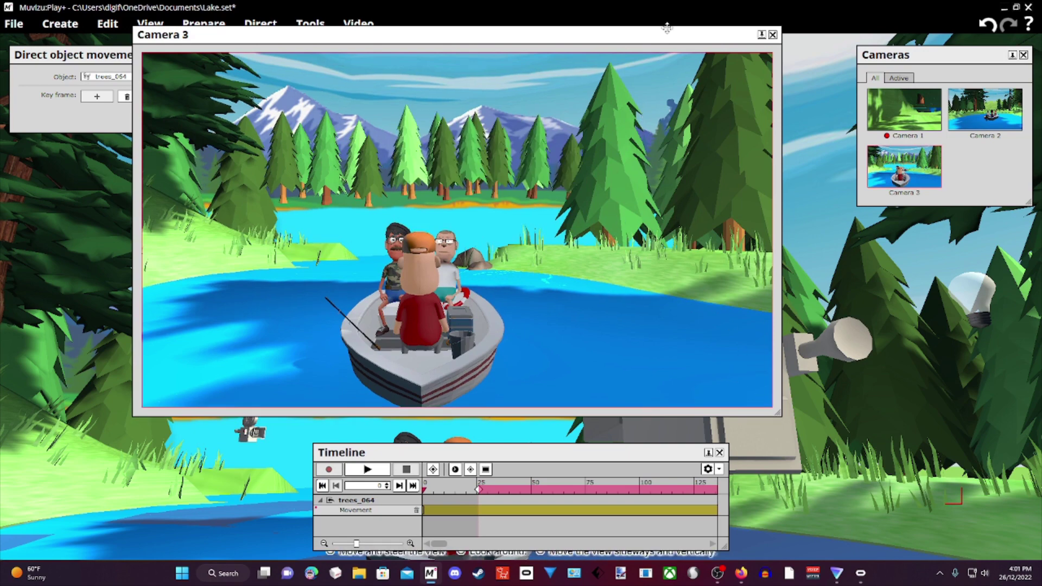
{"action": "left_click_drag", "start_coordinate": [667, 28], "coordinate": [616, 63]}
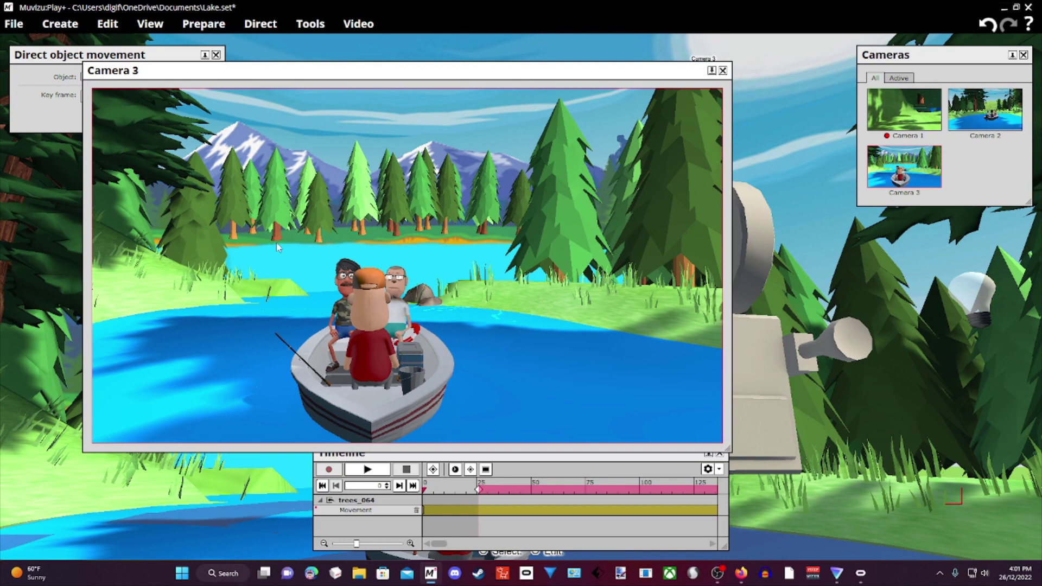
{"action": "middle_click_drag", "start_coordinate": [761, 128], "coordinate": [727, 139]}
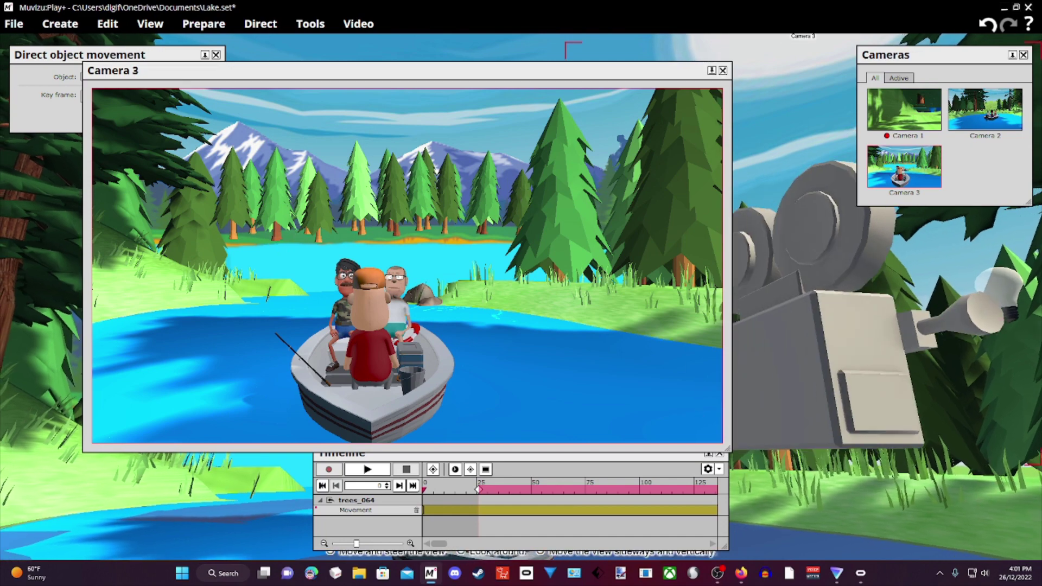
{"action": "left_click", "coordinate": [722, 71]}
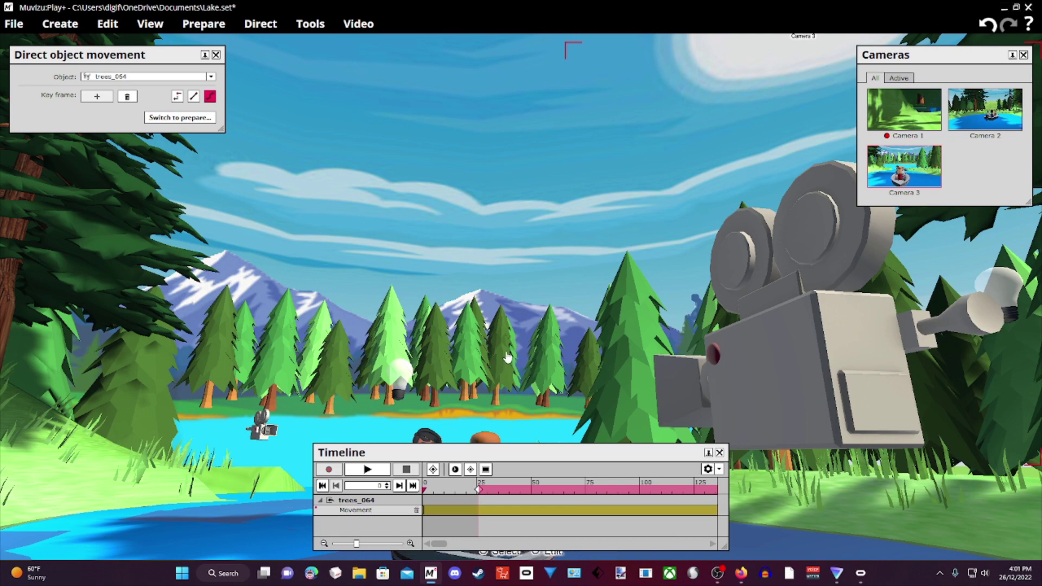
Lock the newly placed key-framed pine group on the far shore.
{"action": "middle_click_drag", "start_coordinate": [825, 503], "coordinate": [901, 445]}
{"action": "left_click_drag", "start_coordinate": [901, 445], "coordinate": [874, 366]}
{"action": "left_click_drag", "start_coordinate": [846, 529], "coordinate": [809, 456]}
{"action": "left_click", "coordinate": [336, 248]}
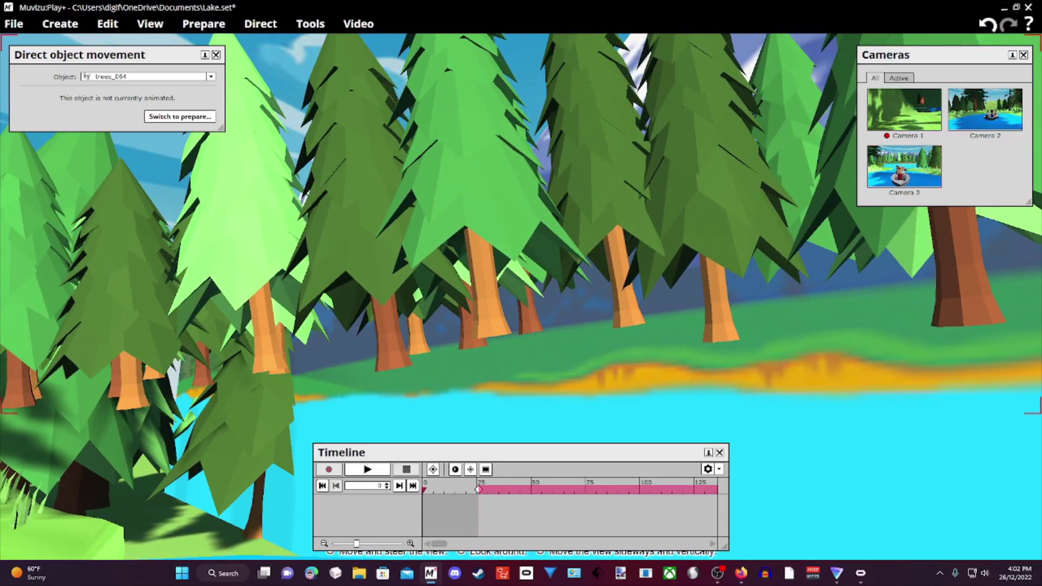
{"action": "key", "text": "ctrl+y"}
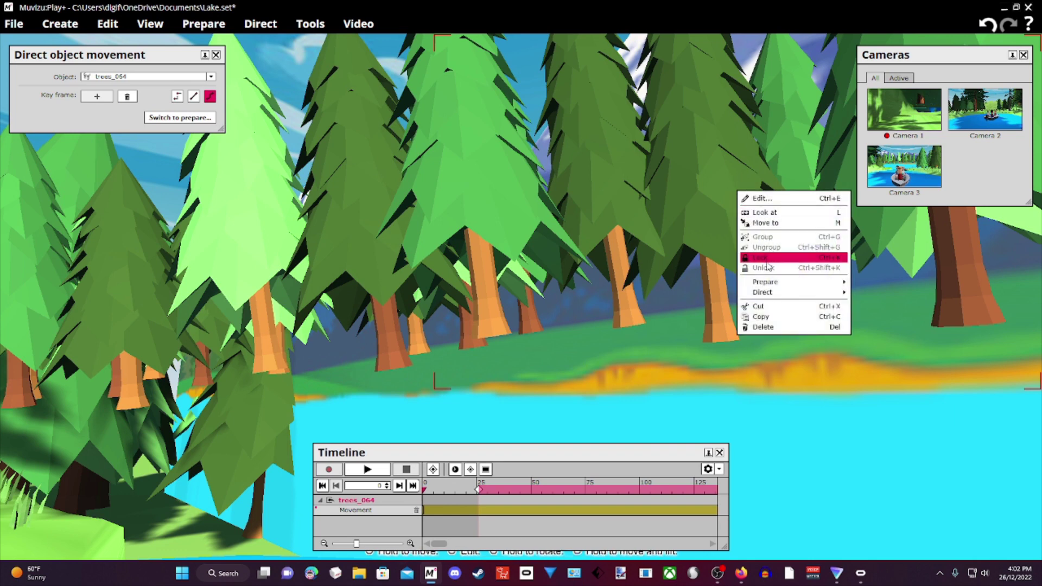
{"action": "left_click", "coordinate": [767, 262]}
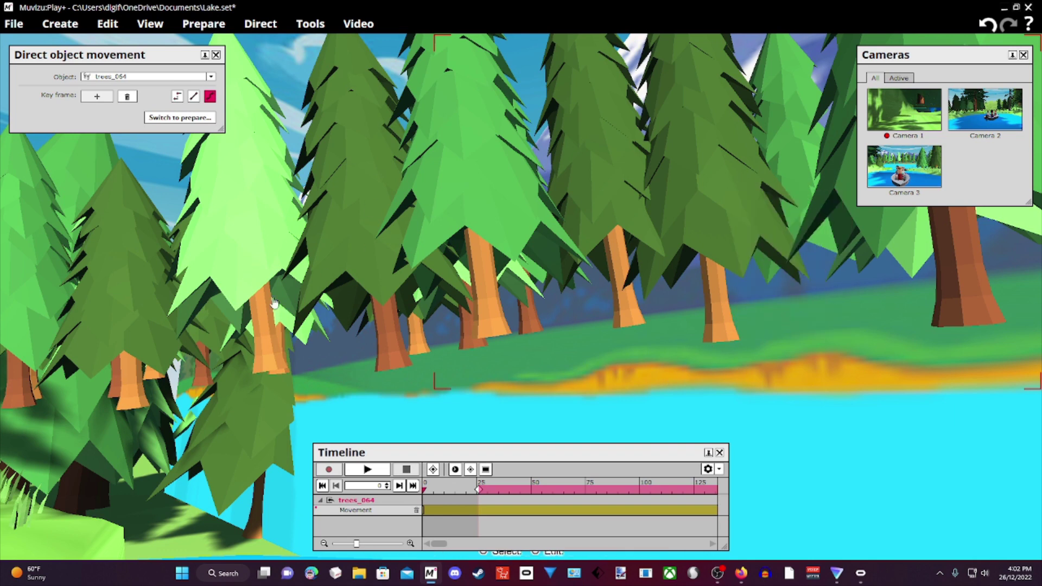
Review the lake scene with the boat in the Camera 3 preview once more and close it.
{"action": "left_click_drag", "start_coordinate": [709, 439], "coordinate": [716, 485]}
{"action": "right_click_drag", "start_coordinate": [717, 434], "coordinate": [716, 472]}
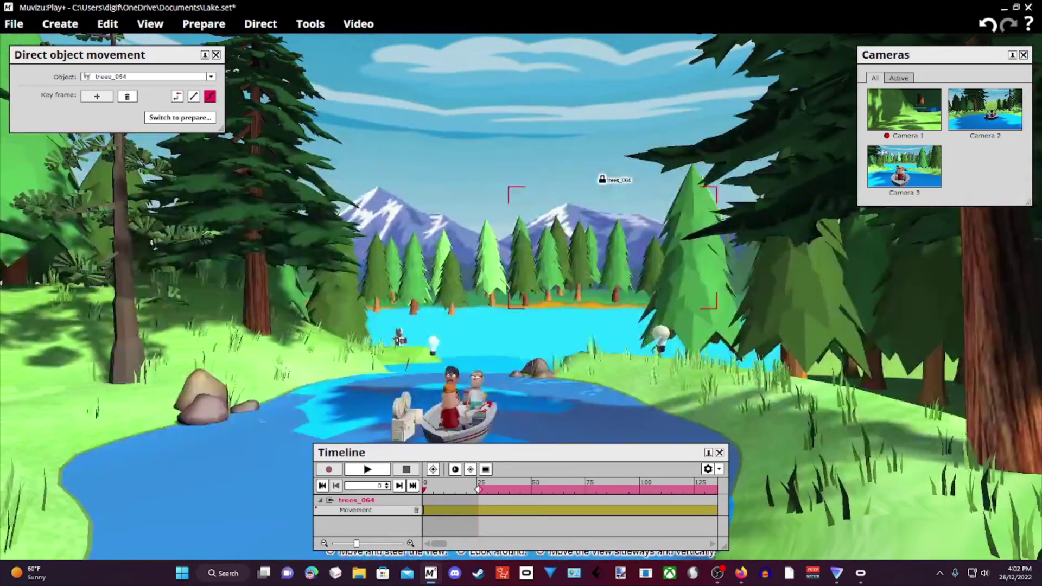
{"action": "left_click_drag", "start_coordinate": [716, 434], "coordinate": [703, 413]}
{"action": "middle_click_drag", "start_coordinate": [888, 450], "coordinate": [888, 398]}
{"action": "double_click", "coordinate": [903, 165]}
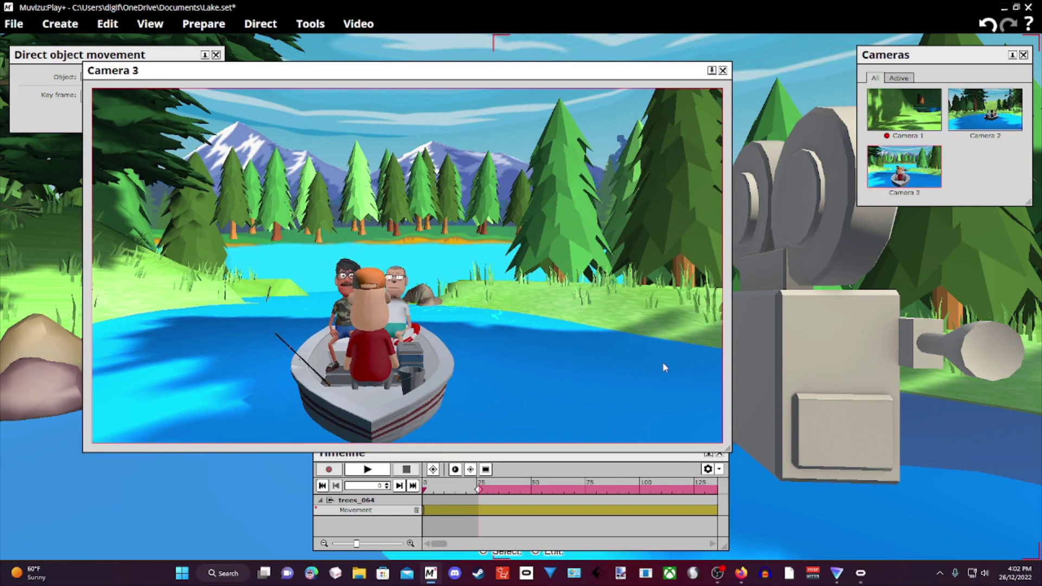
{"action": "middle_click_drag", "start_coordinate": [871, 547], "coordinate": [939, 547]}
{"action": "right_click_drag", "start_coordinate": [939, 547], "coordinate": [890, 547]}
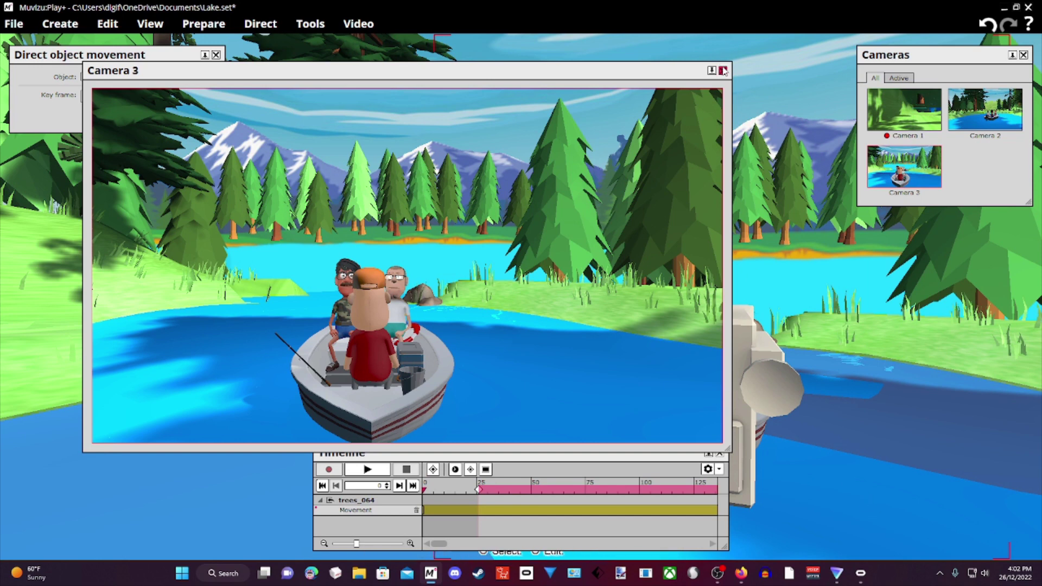
{"action": "left_click", "coordinate": [723, 70]}
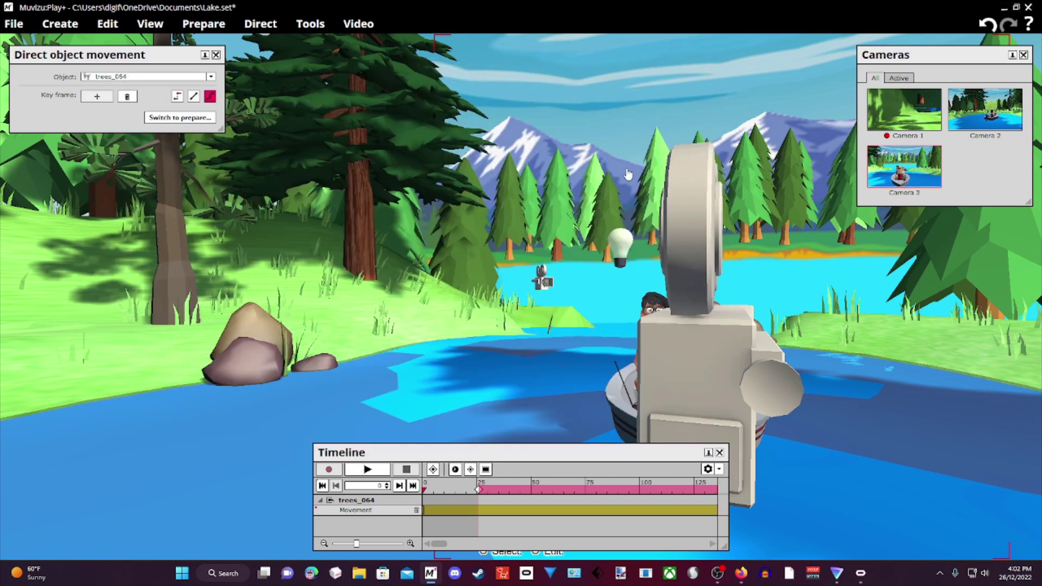
Examine the lake set from different sides, including the boat, the far-shore pines, and the bank and backdrop behind Camera 3.
{"action": "right_click_drag", "start_coordinate": [518, 344], "coordinate": [602, 335]}
{"action": "middle_click_drag", "start_coordinate": [602, 335], "coordinate": [519, 318]}
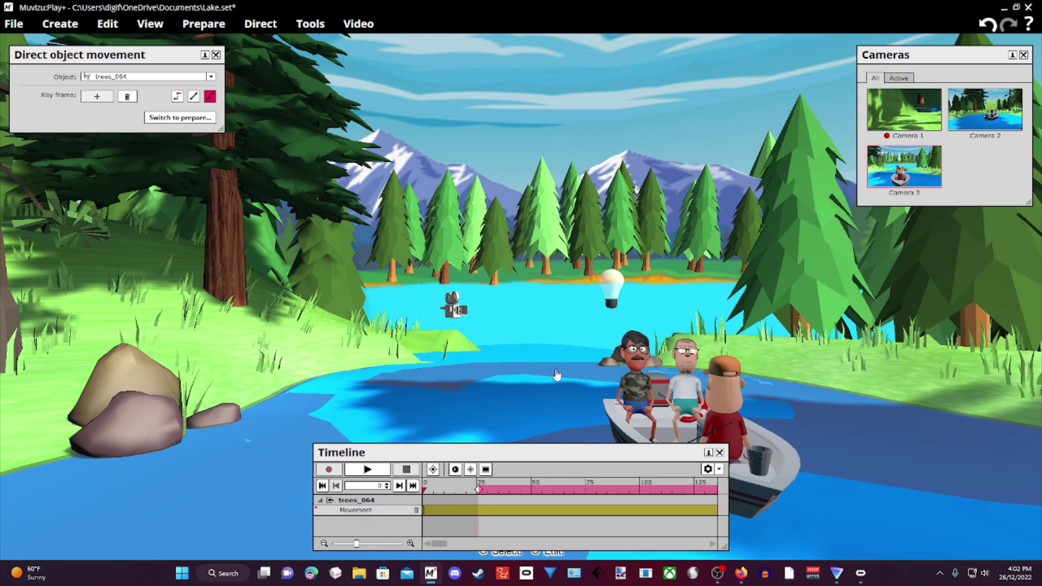
{"action": "middle_click_drag", "start_coordinate": [553, 381], "coordinate": [478, 386]}
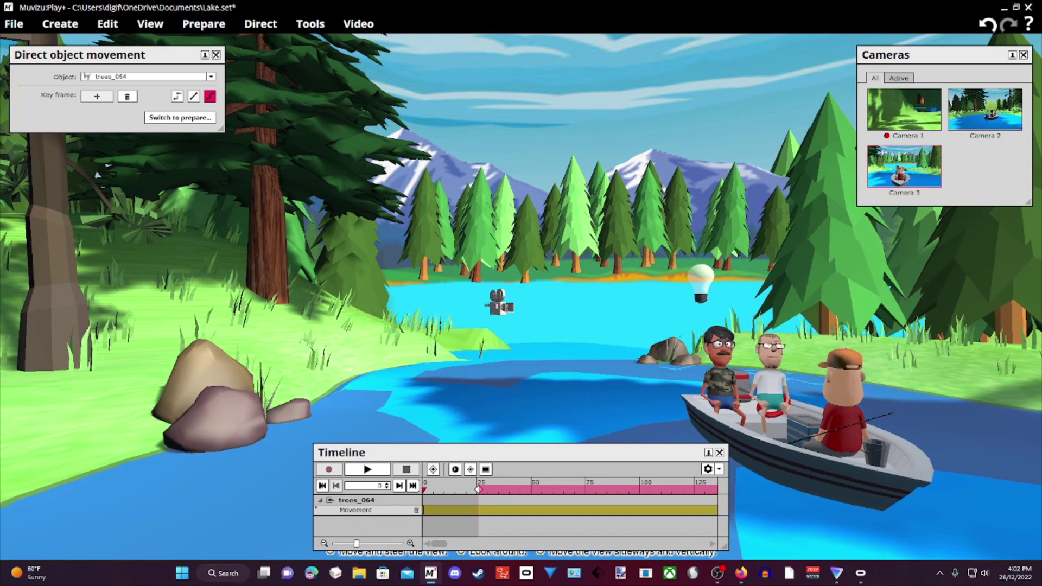
{"action": "left_click_drag", "start_coordinate": [542, 389], "coordinate": [554, 378]}
{"action": "middle_click_drag", "start_coordinate": [542, 389], "coordinate": [539, 426]}
{"action": "left_click_drag", "start_coordinate": [543, 389], "coordinate": [667, 408]}
{"action": "middle_click_drag", "start_coordinate": [543, 389], "coordinate": [461, 353]}
{"action": "left_click_drag", "start_coordinate": [542, 389], "coordinate": [589, 397]}
{"action": "middle_click_drag", "start_coordinate": [543, 389], "coordinate": [496, 388]}
{"action": "left_click_drag", "start_coordinate": [543, 389], "coordinate": [614, 389]}
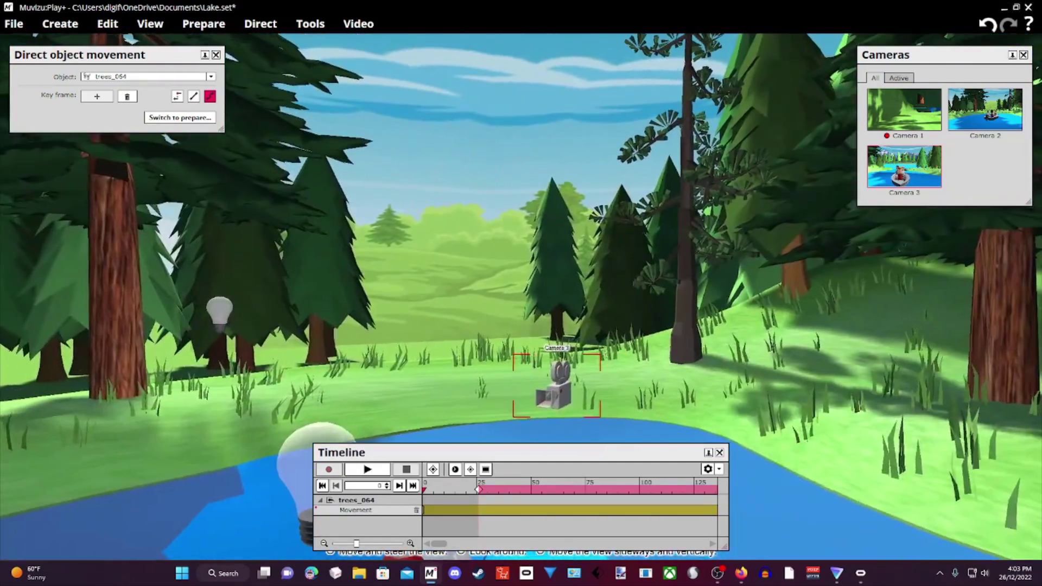
{"action": "middle_click_drag", "start_coordinate": [543, 389], "coordinate": [473, 400]}
{"action": "left_click_drag", "start_coordinate": [583, 370], "coordinate": [576, 371]}
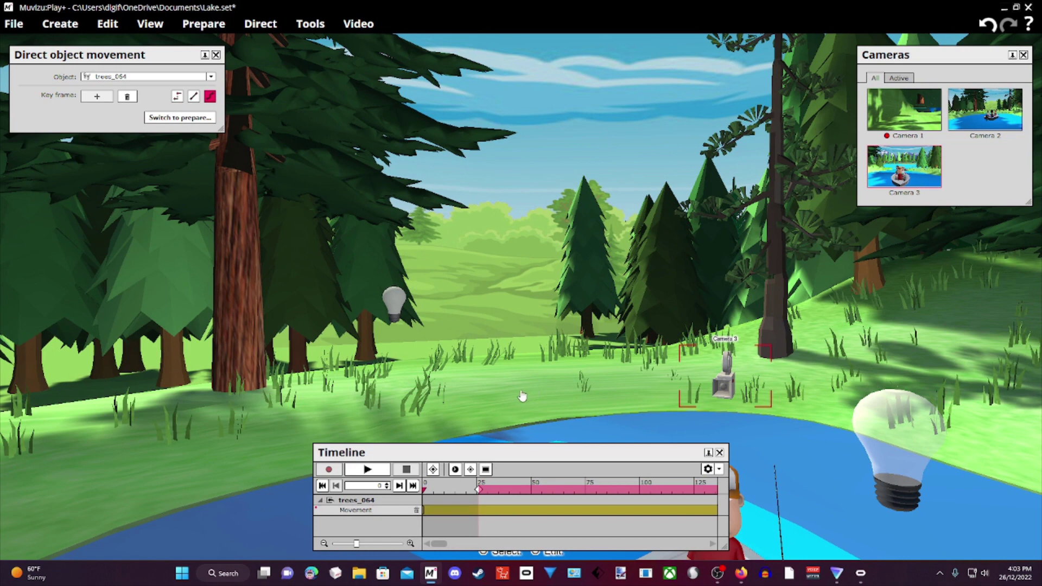
{"action": "left_click_drag", "start_coordinate": [654, 418], "coordinate": [734, 424]}
{"action": "mouse_move", "coordinate": [792, 448]}
{"action": "left_mouse_down"}
{"action": "mouse_move", "coordinate": [858, 442]}
{"action": "mouse_move", "coordinate": [793, 448]}
{"action": "mouse_move", "coordinate": [782, 467]}
{"action": "mouse_move", "coordinate": [809, 487]}
{"action": "mouse_move", "coordinate": [789, 457]}
{"action": "left_mouse_up"}
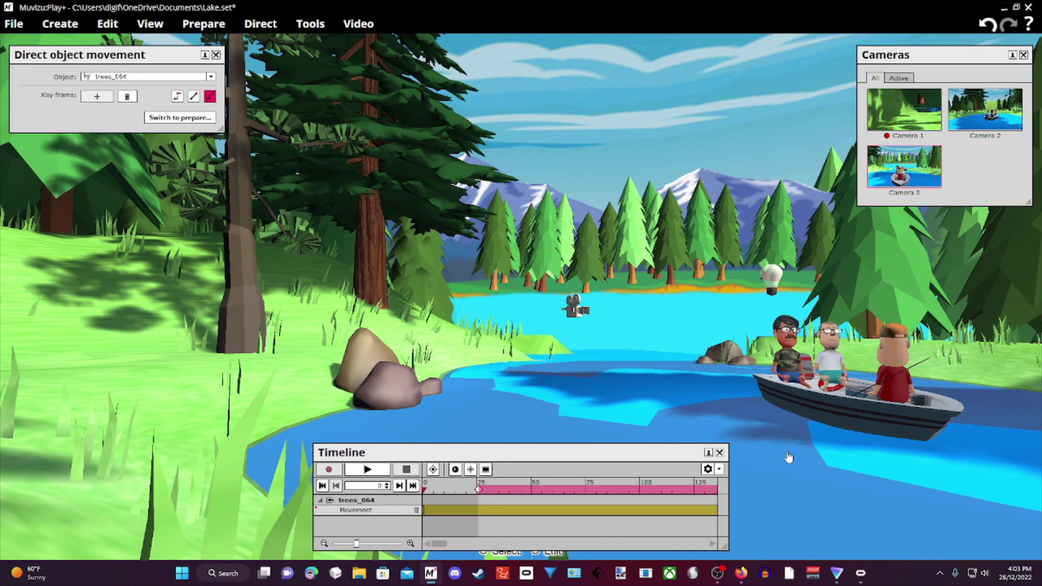